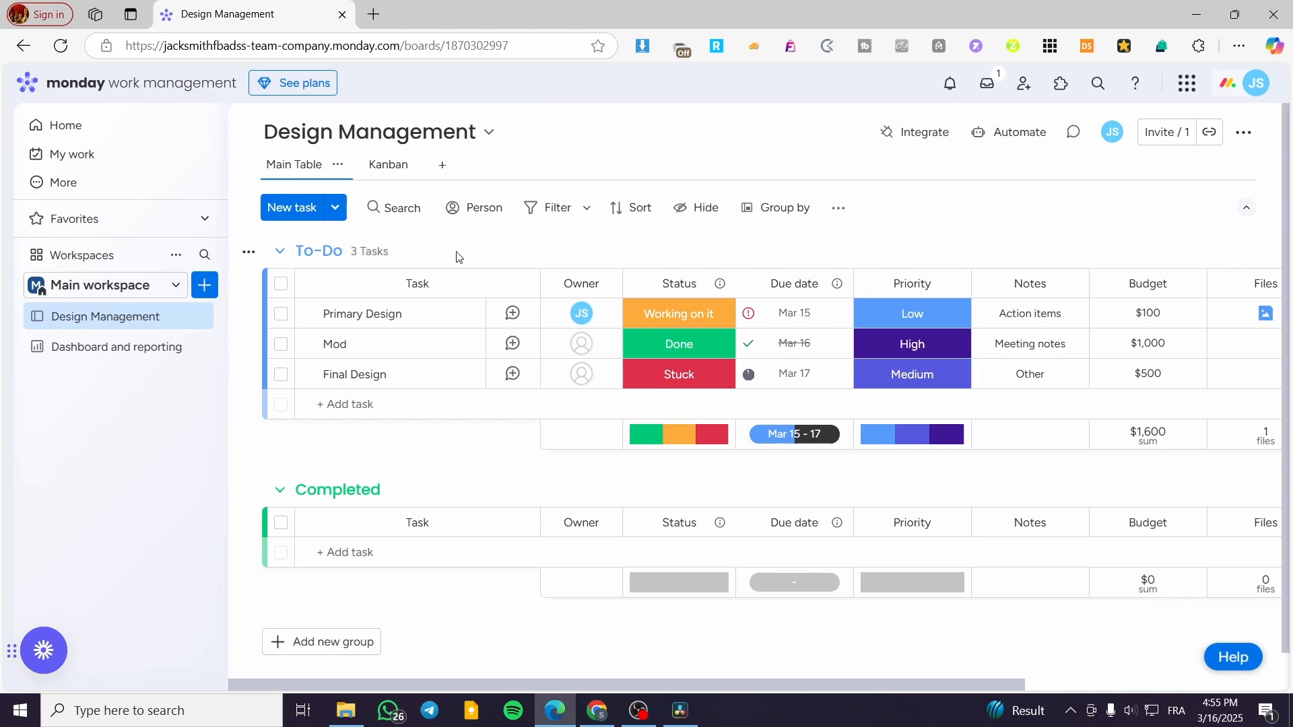
pyautogui.scroll(-1, 458, 256)
pyautogui.scroll(1, 592, 443)
pyautogui.click(335, 209)
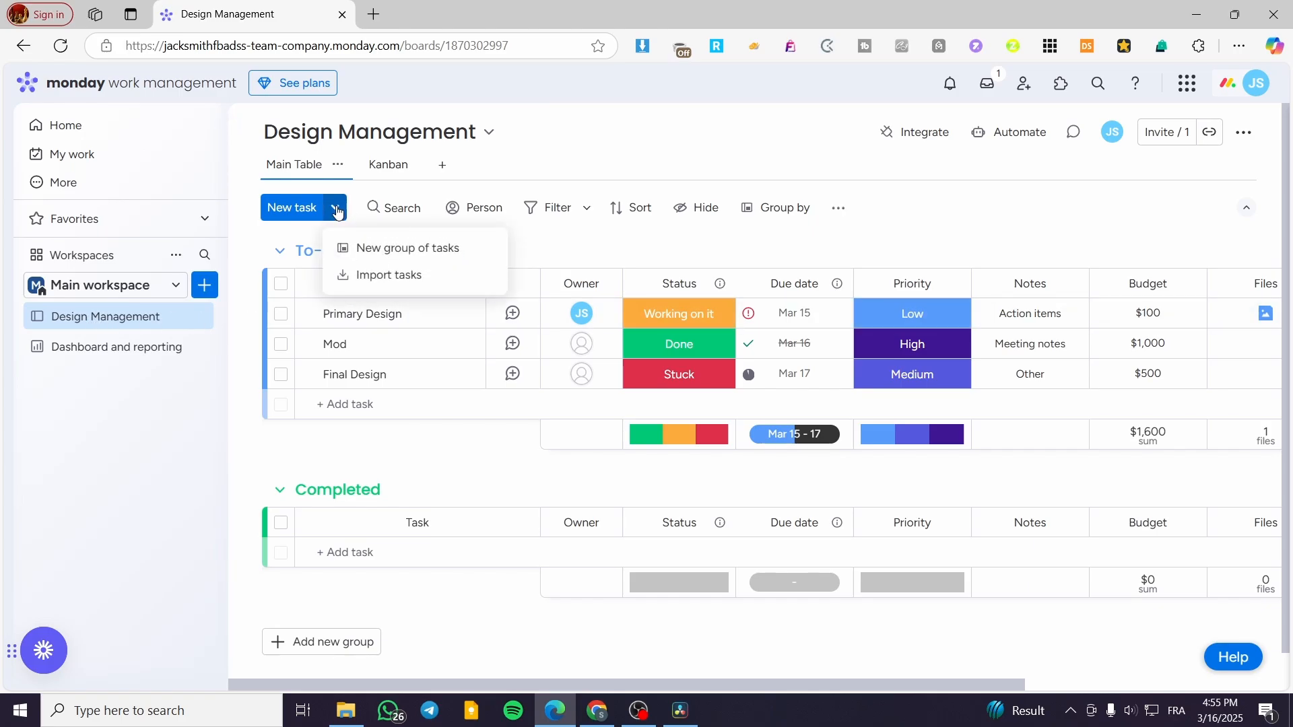
pyautogui.click(336, 210)
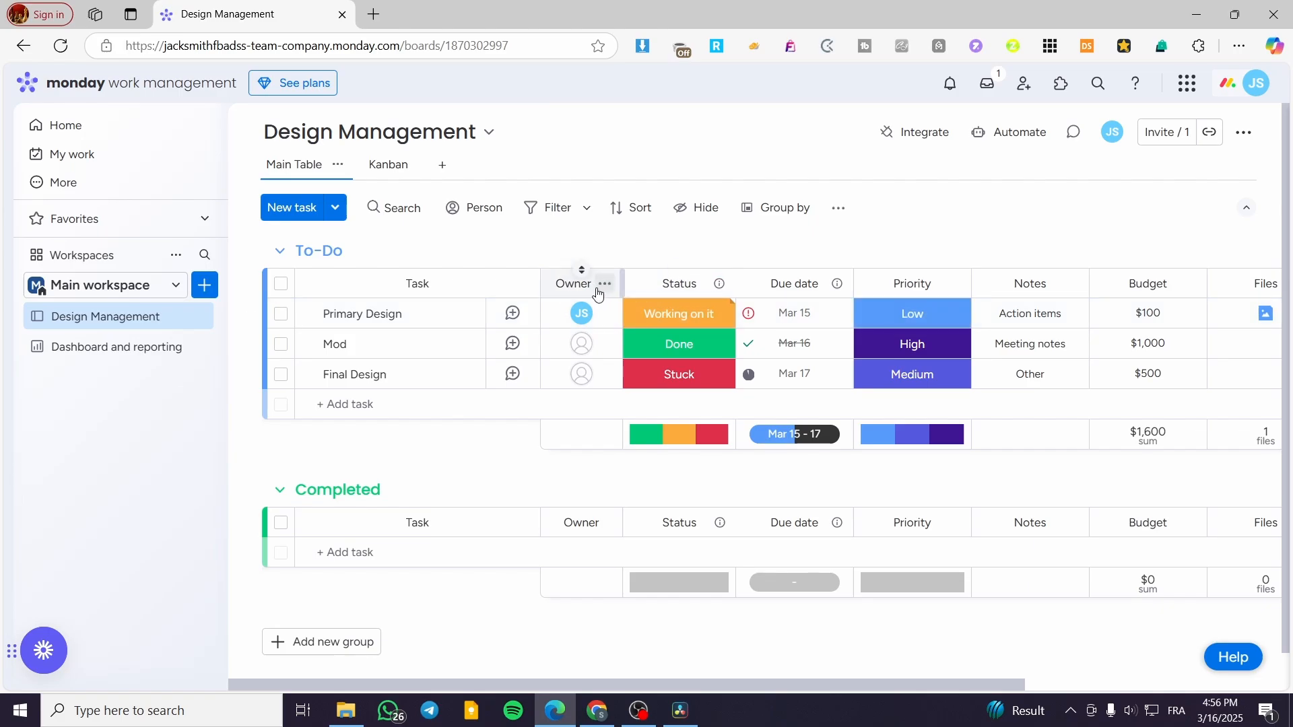
pyautogui.click(281, 285)
pyautogui.click(280, 285)
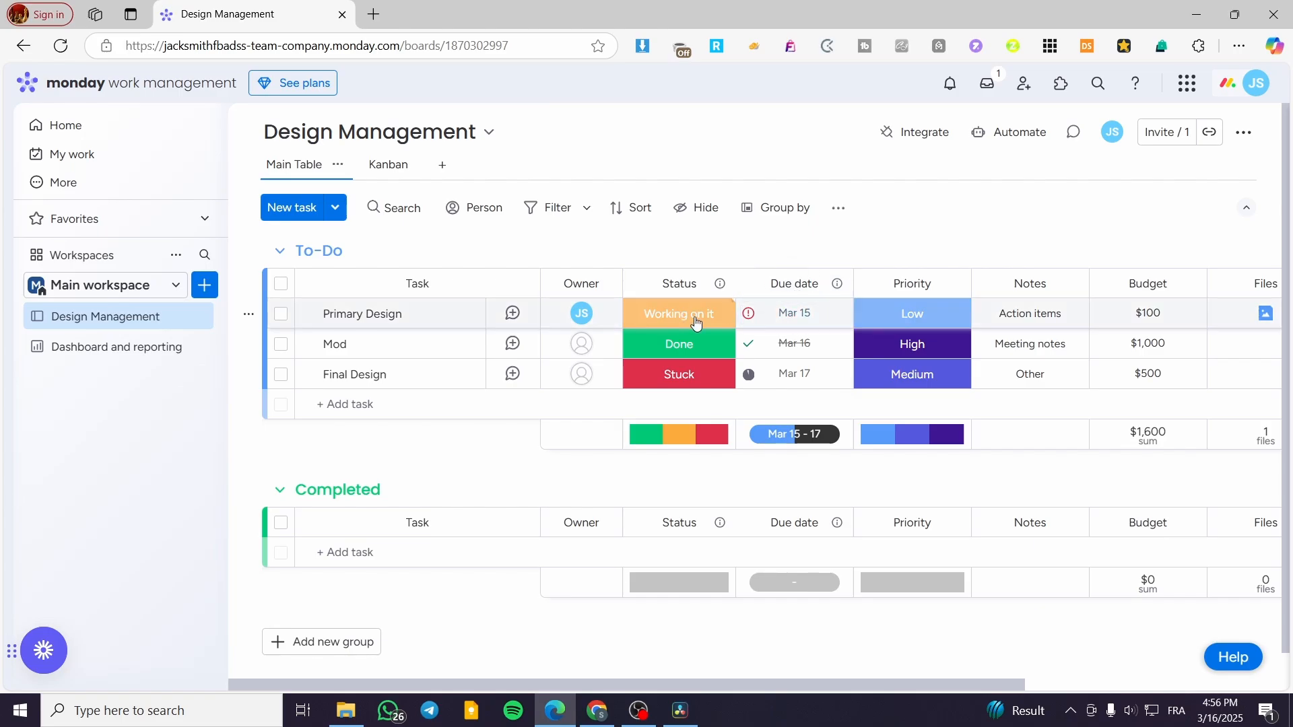
# Inspect the Primary Design task's due date picker, status labels and priority labels.
pyautogui.click(810, 315)
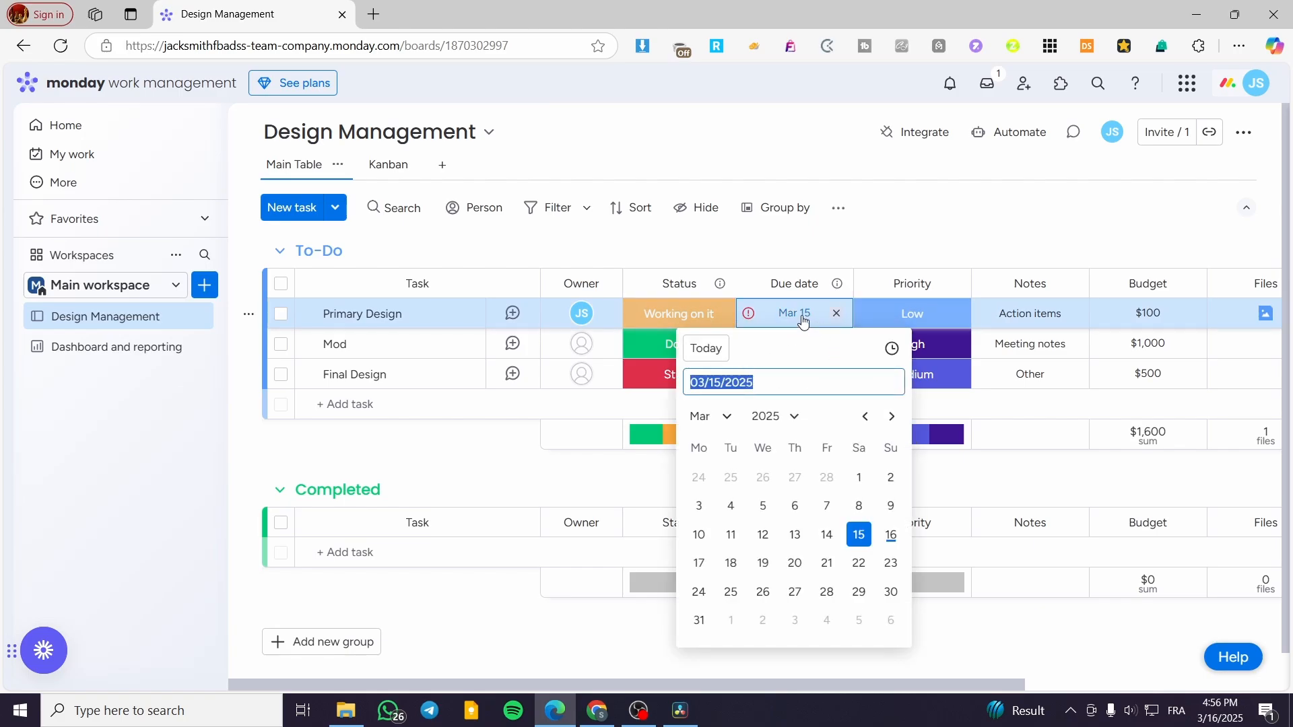
pyautogui.click(803, 322)
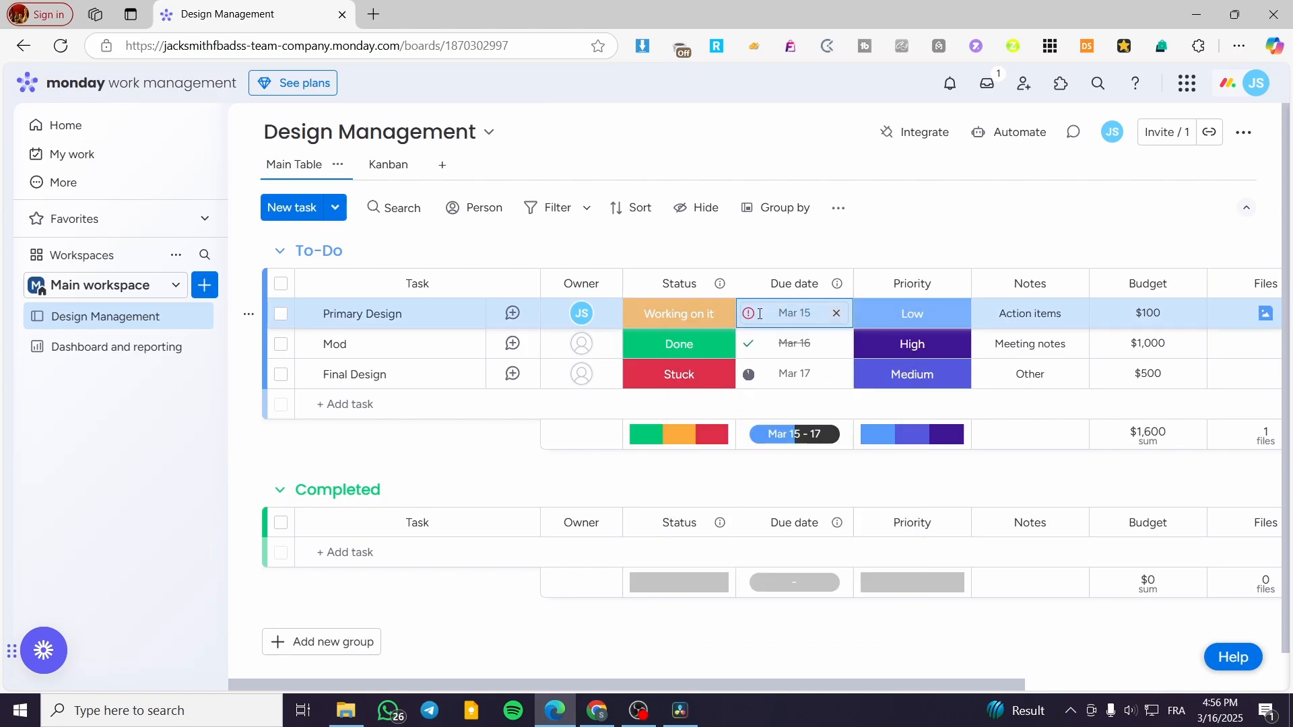
pyautogui.click(684, 316)
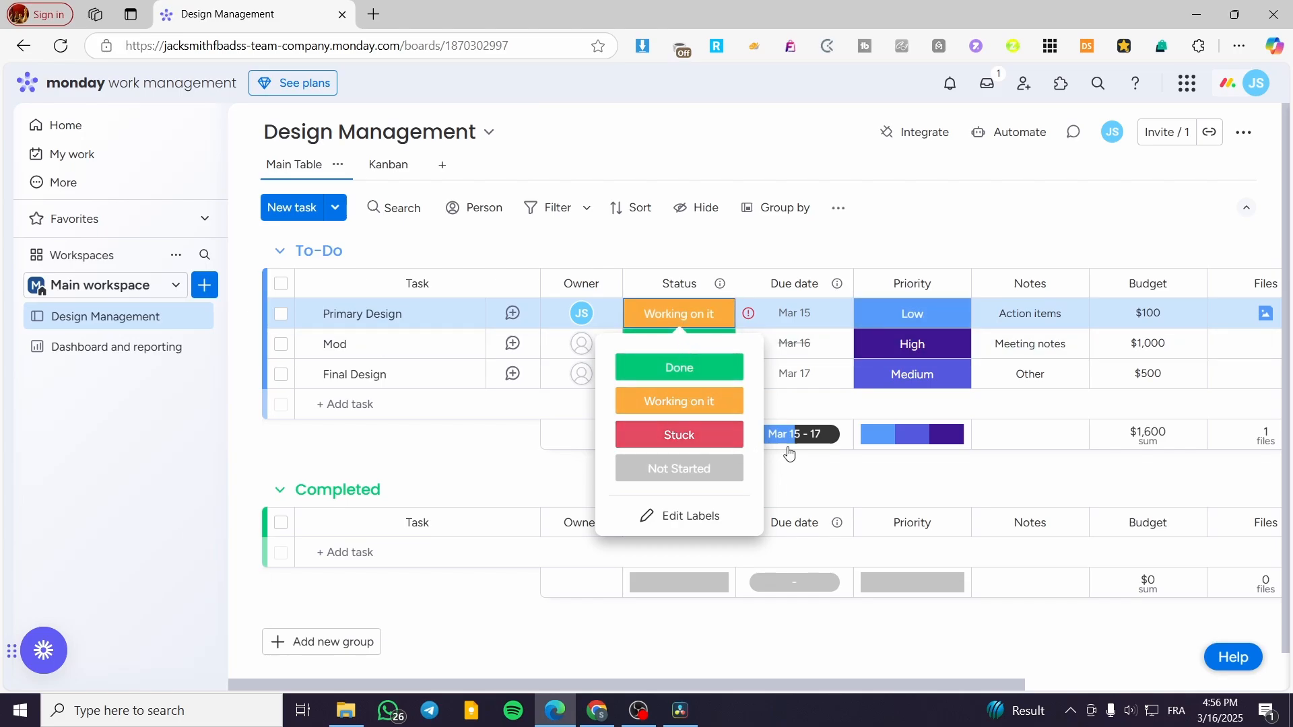
pyautogui.click(908, 322)
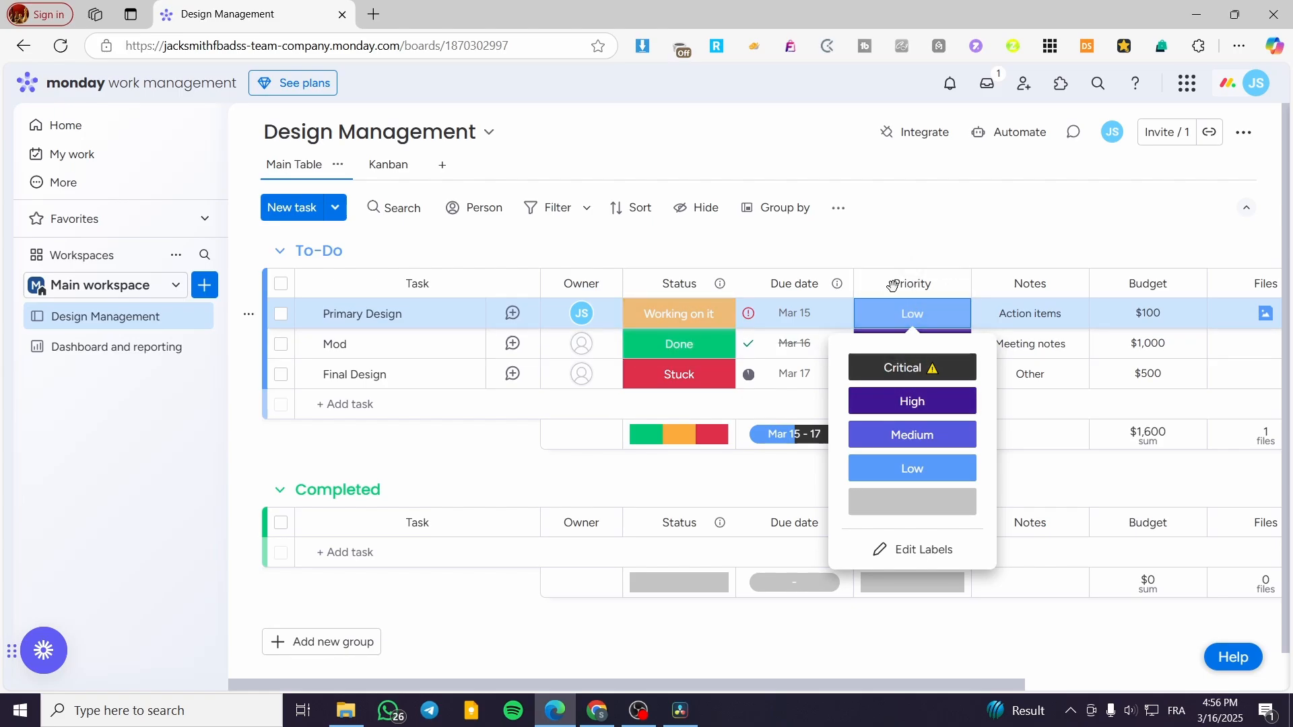
pyautogui.click(766, 214)
pyautogui.click(668, 253)
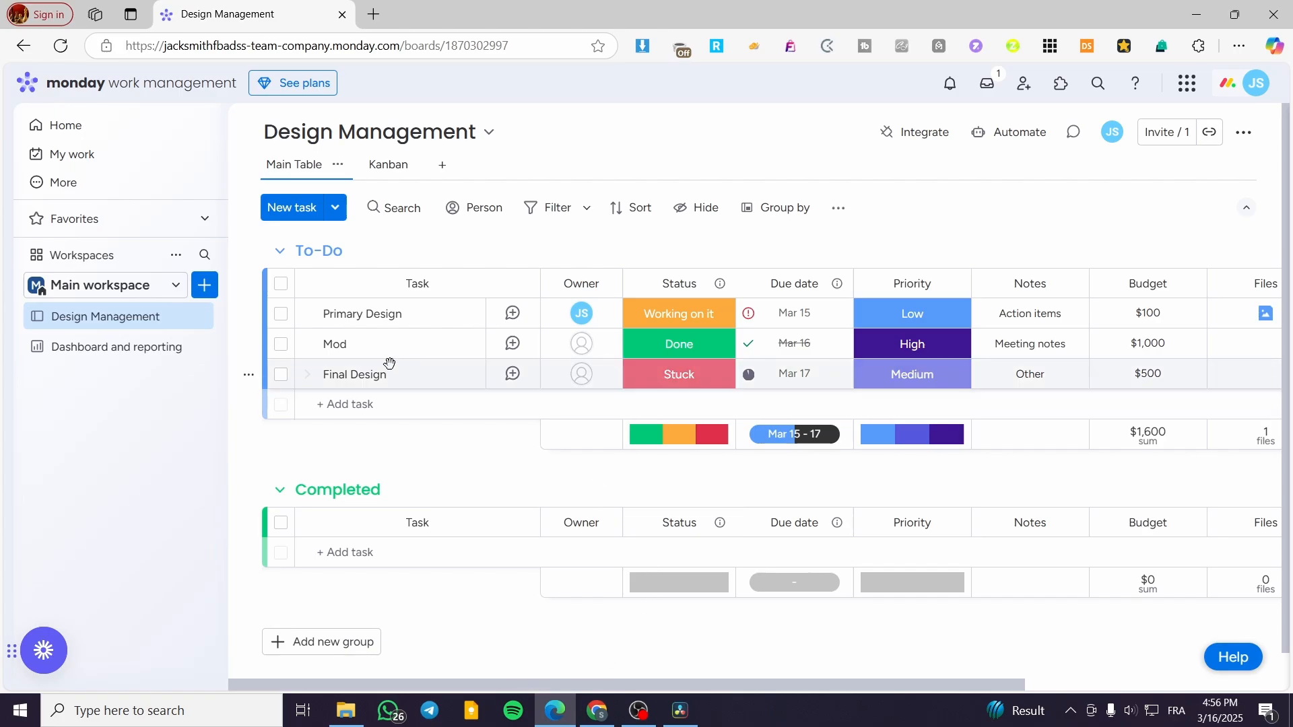
pyautogui.moveTo(676, 684); pyautogui.dragTo(534, 672)
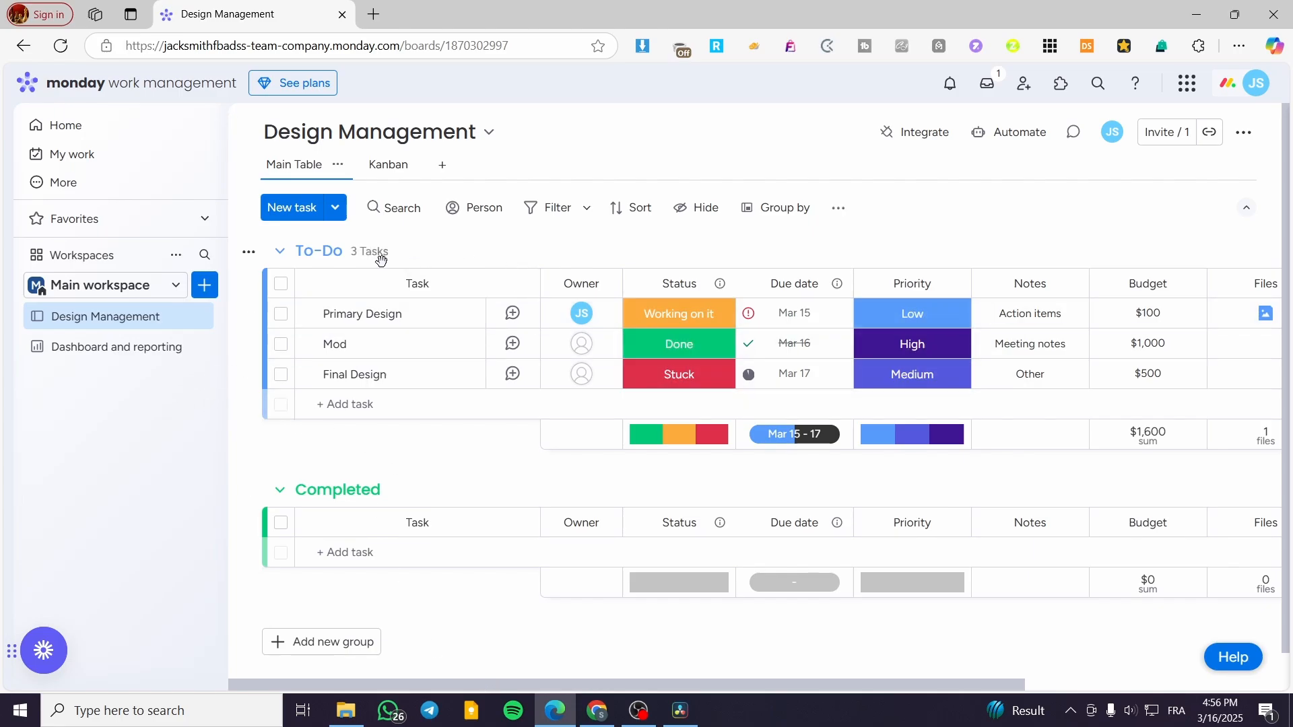
pyautogui.scroll(-1, 416, 512)
pyautogui.scroll(1, 416, 509)
pyautogui.moveTo(849, 684); pyautogui.dragTo(1144, 685)
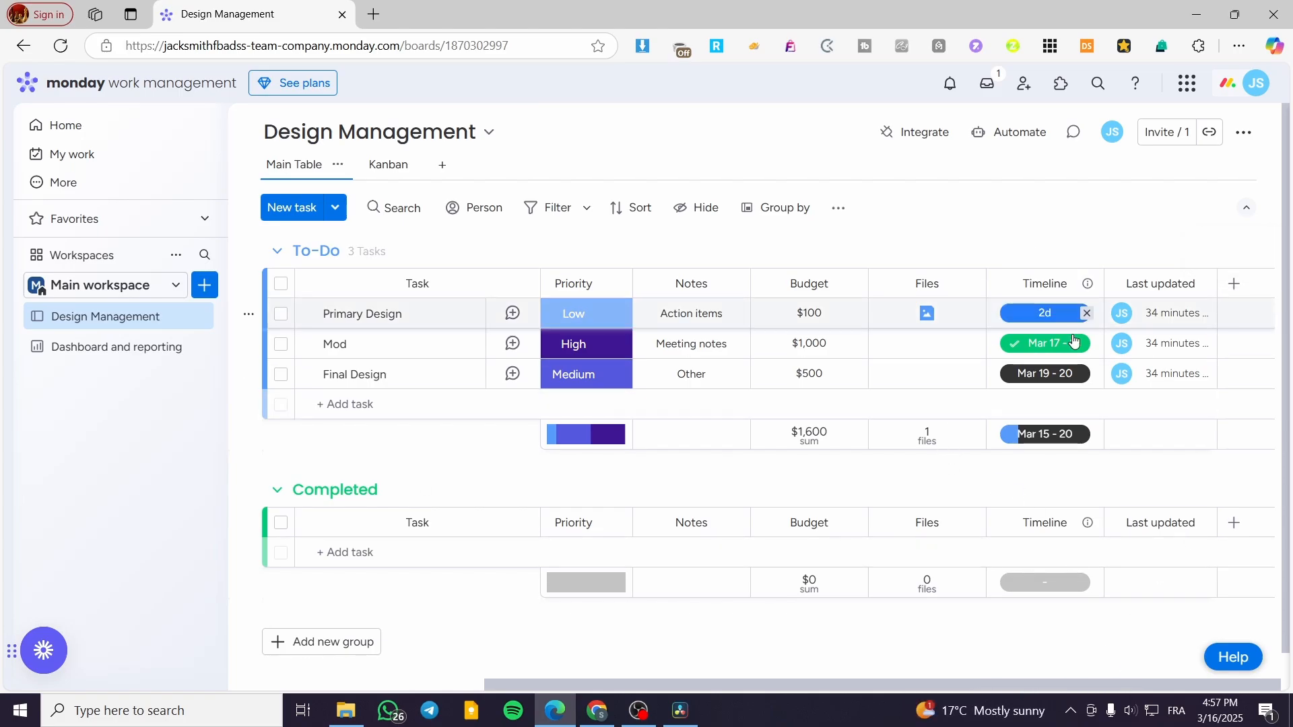
# Browse the column types available in the Column Center for adding a new column.
pyautogui.click(1233, 291)
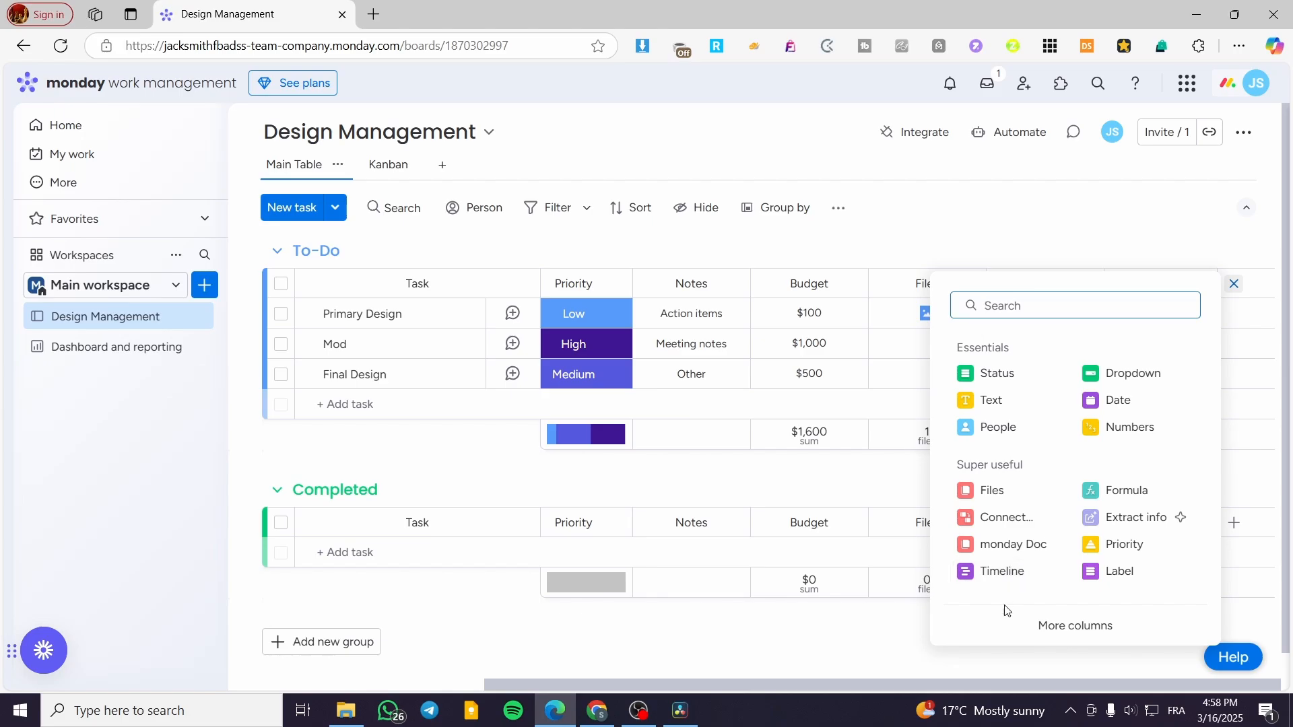
pyautogui.click(1098, 639)
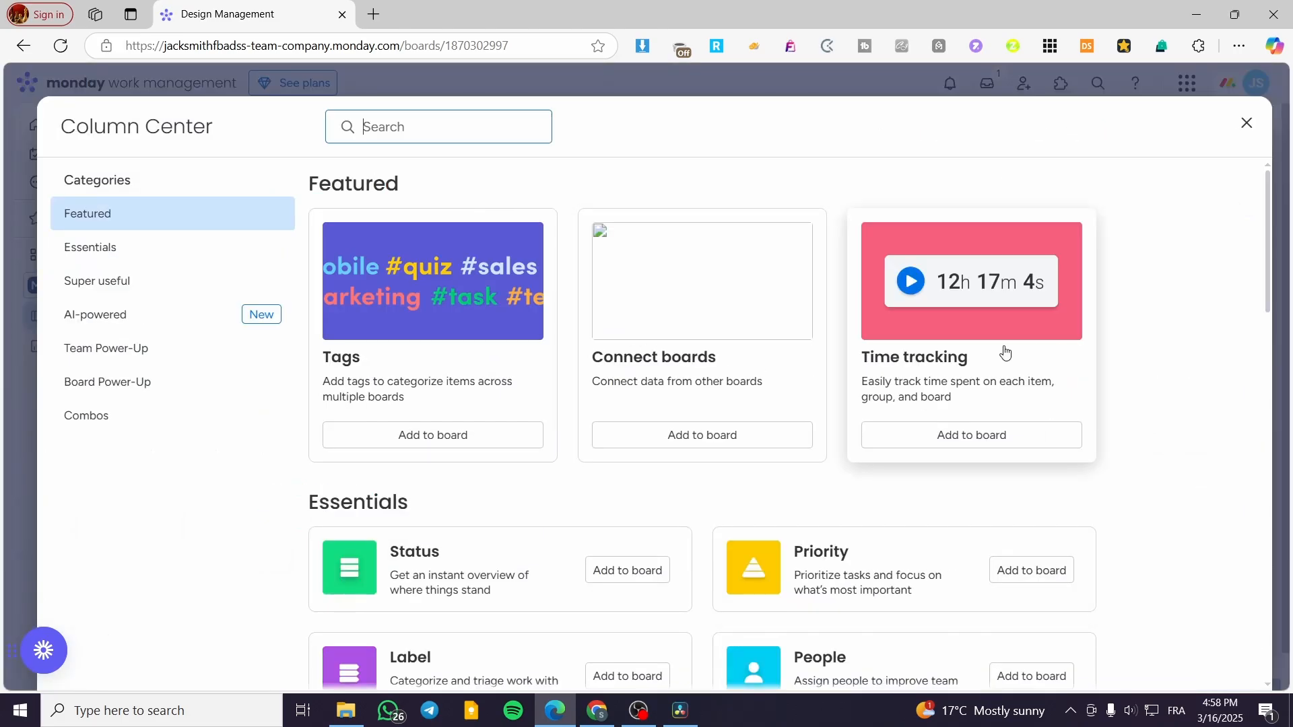
pyautogui.scroll(-8, 1077, 350)
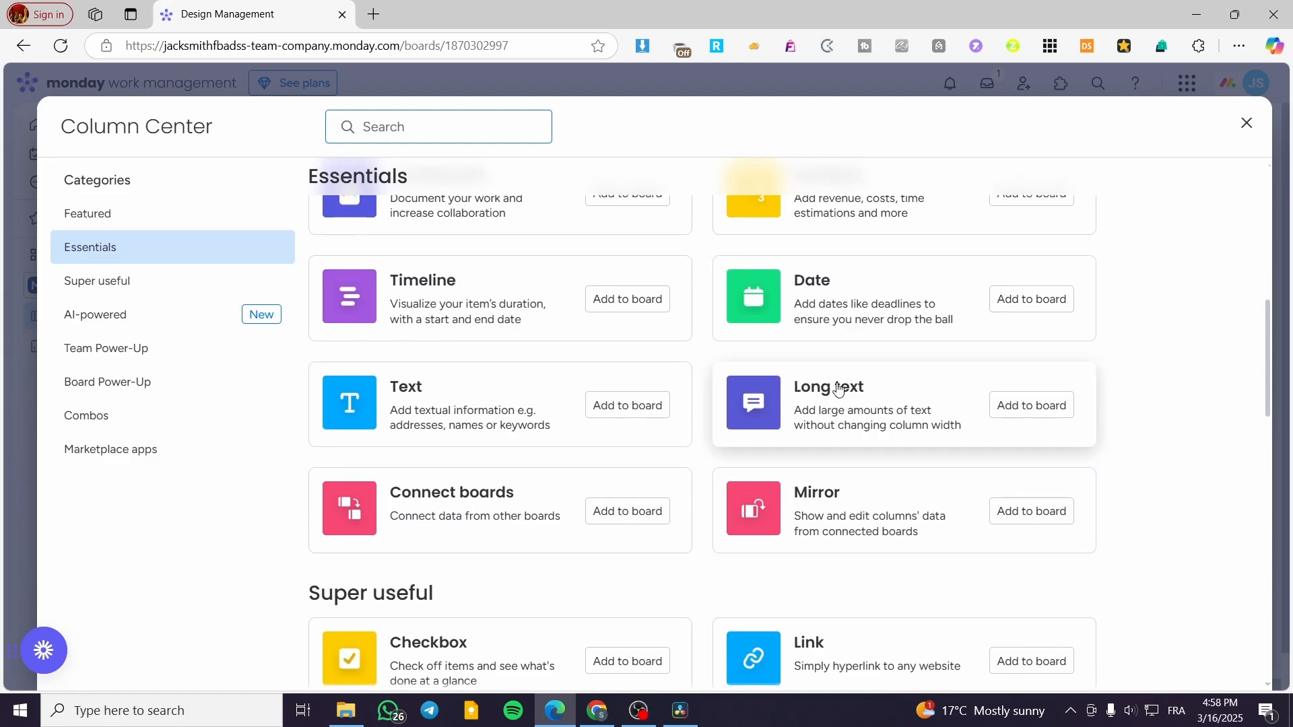
pyautogui.scroll(-3, 470, 337)
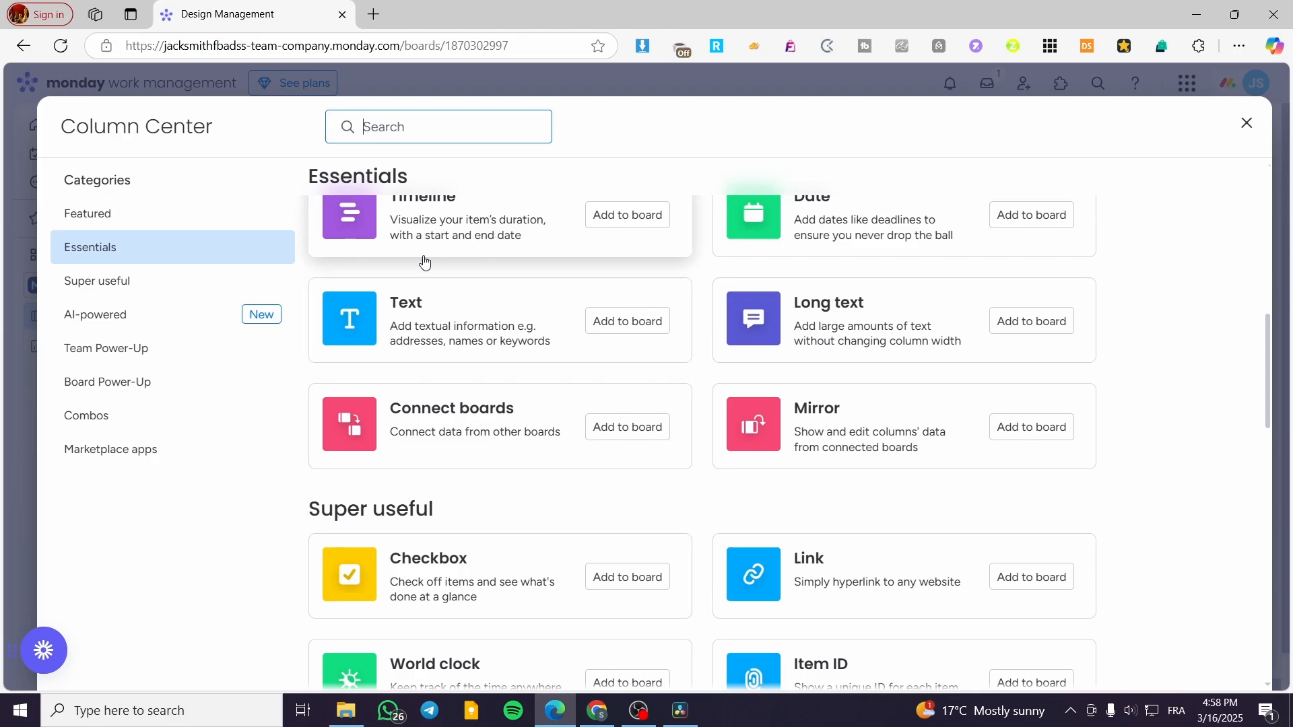
pyautogui.scroll(-9, 442, 351)
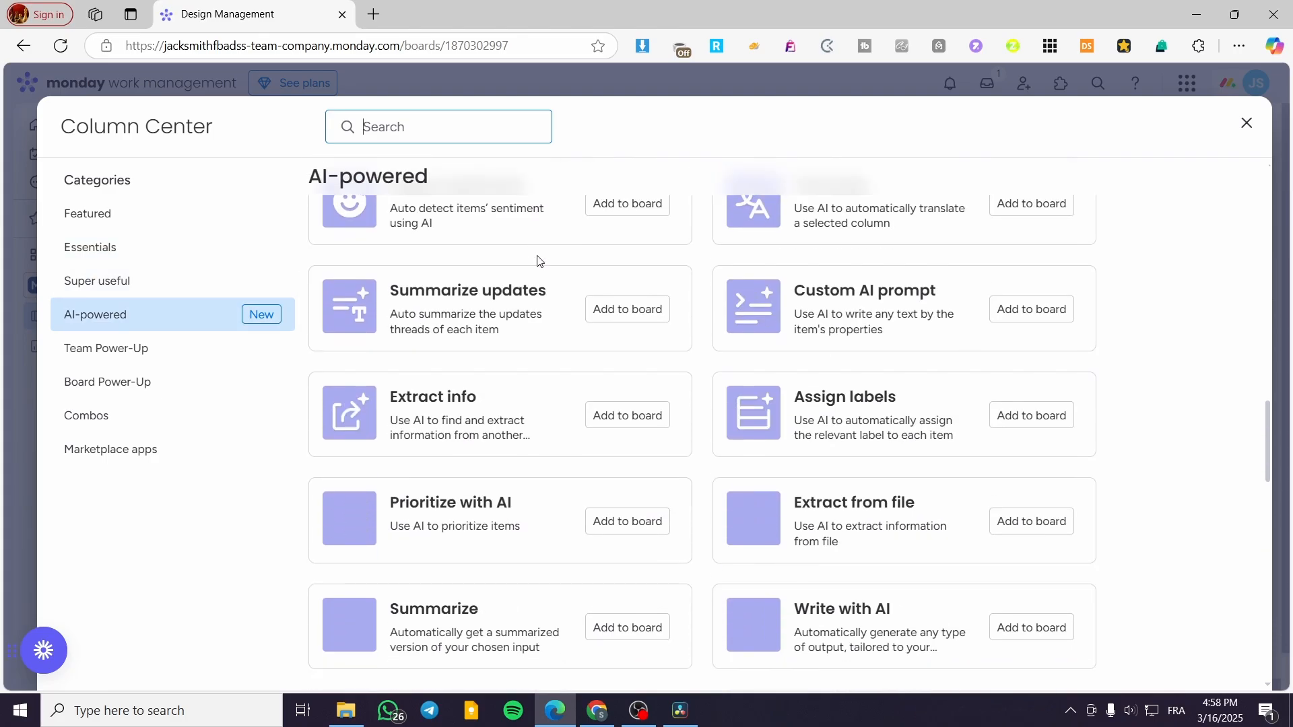
pyautogui.click(310, 304)
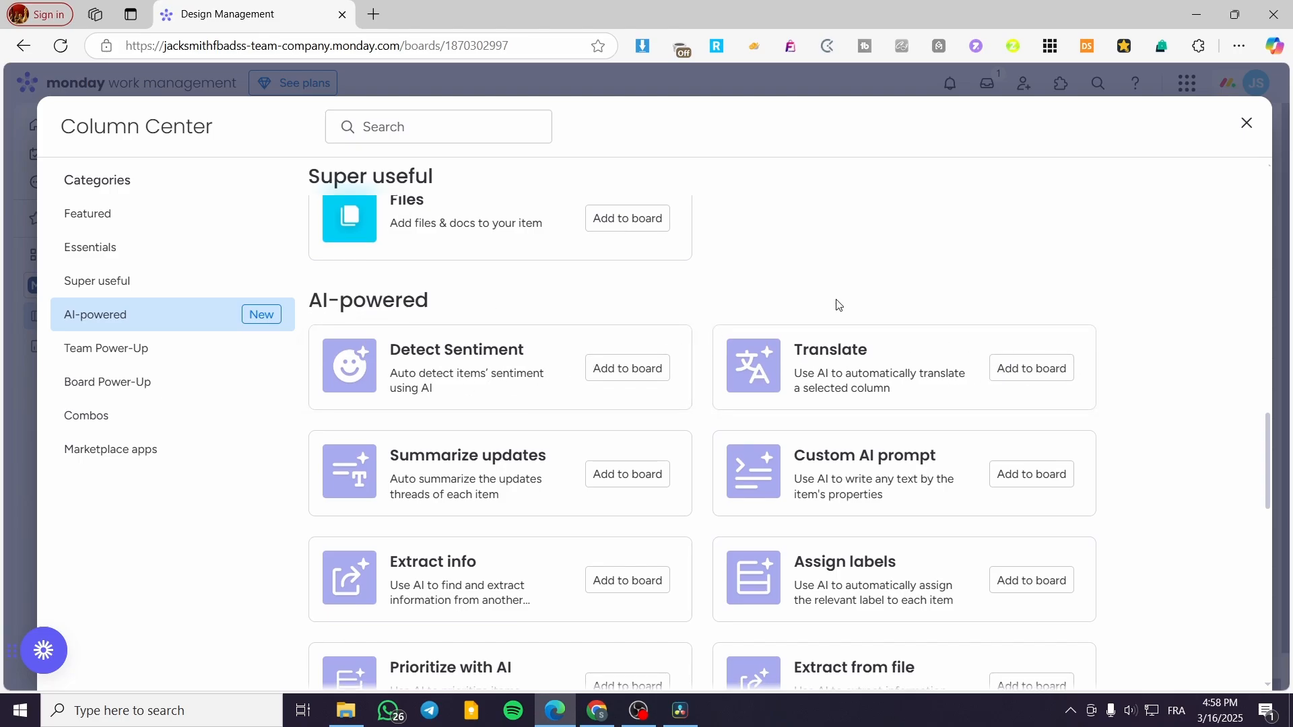
pyautogui.scroll(-10, 837, 303)
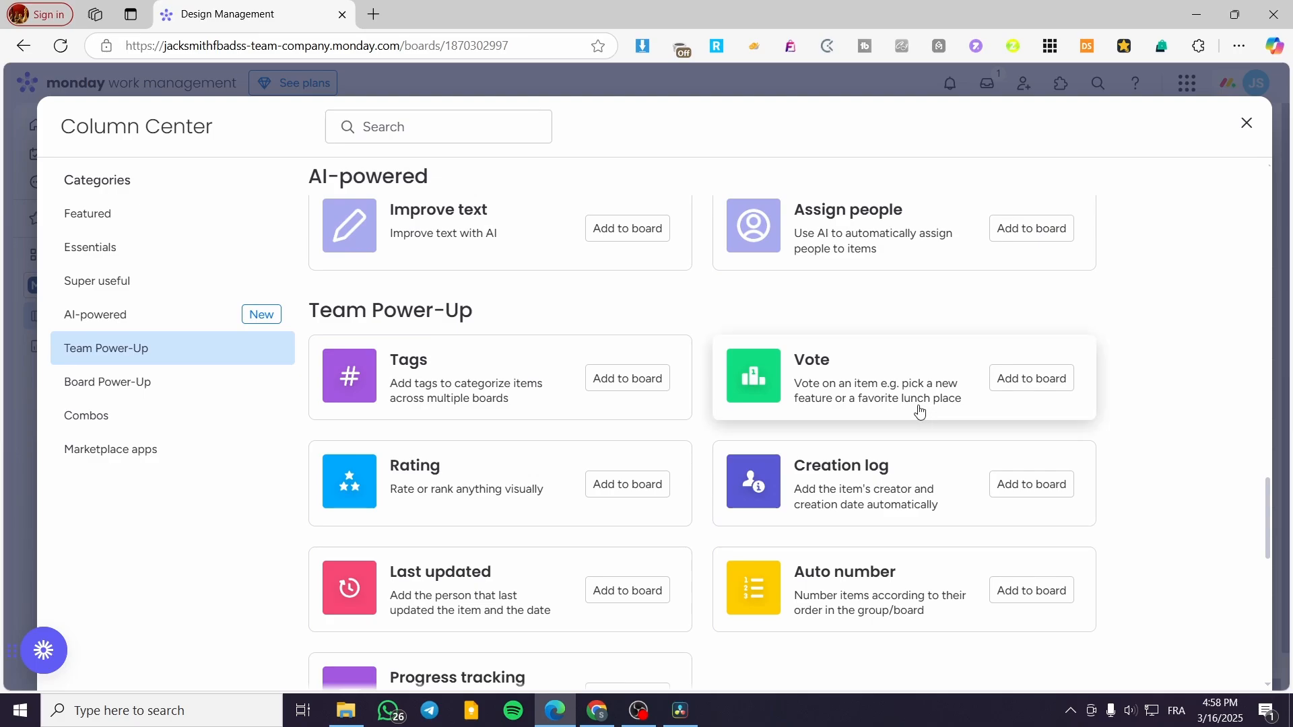
pyautogui.scroll(-3, 912, 412)
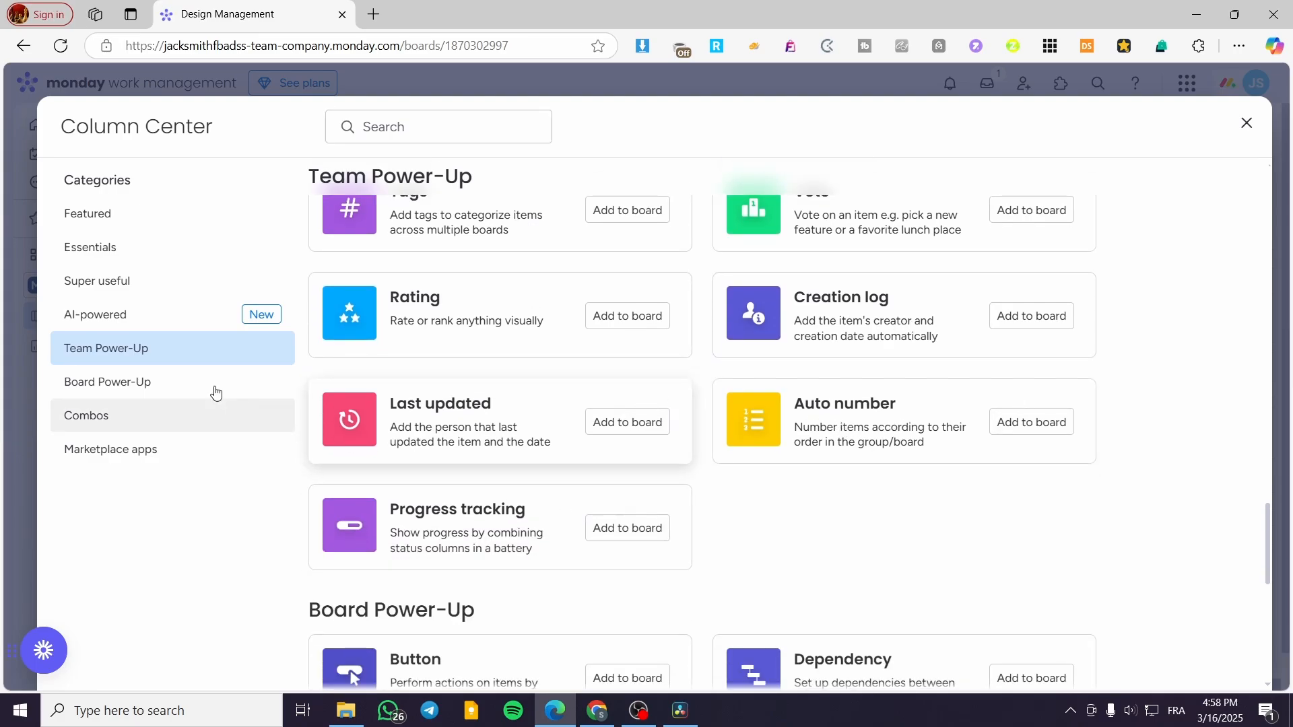
pyautogui.click(422, 128)
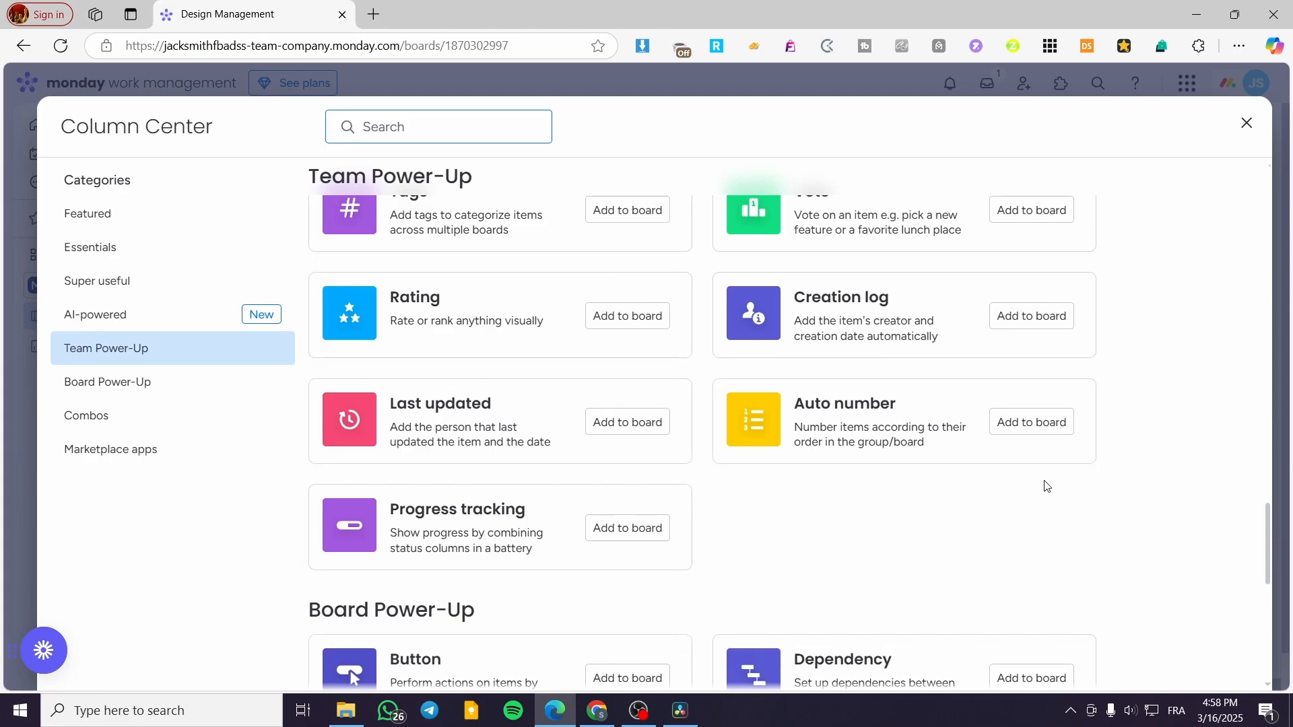
pyautogui.click(1246, 124)
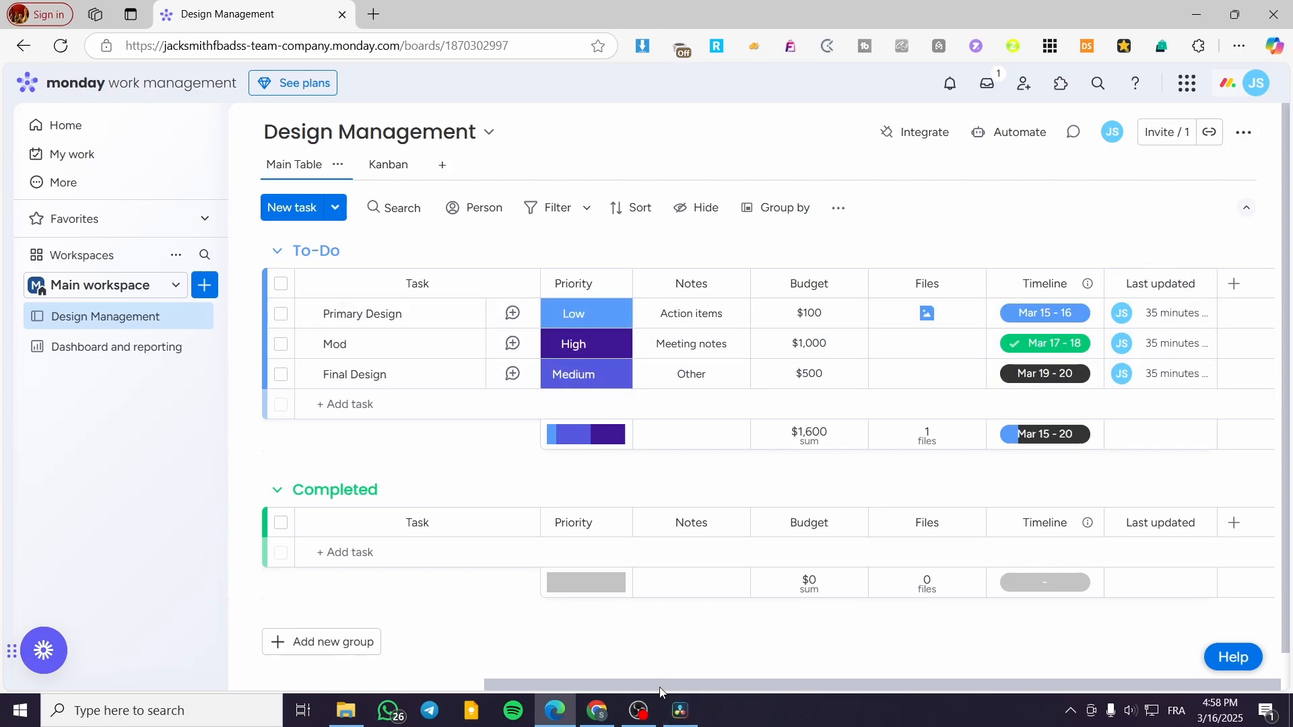
# Assign the Mod task's owner to the second workspace member listed by e-mail address.
pyautogui.moveTo(660, 685); pyautogui.dragTo(314, 684)
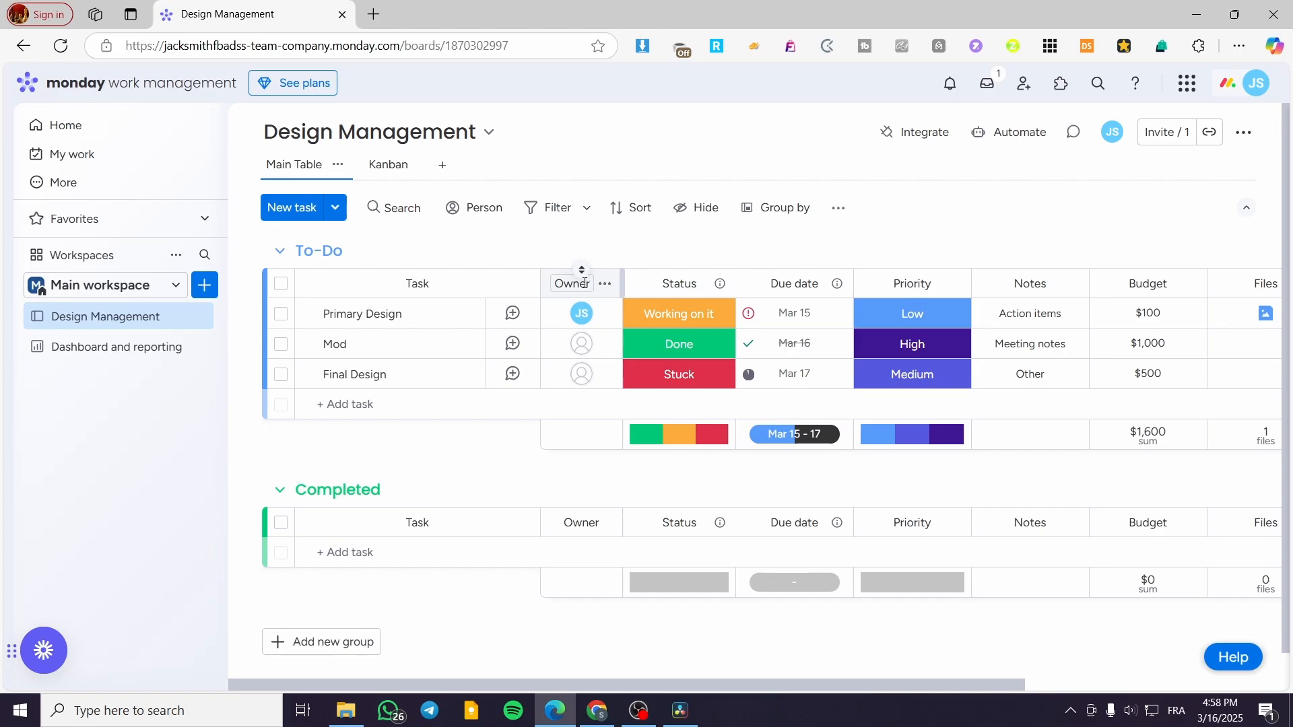
pyautogui.click(592, 349)
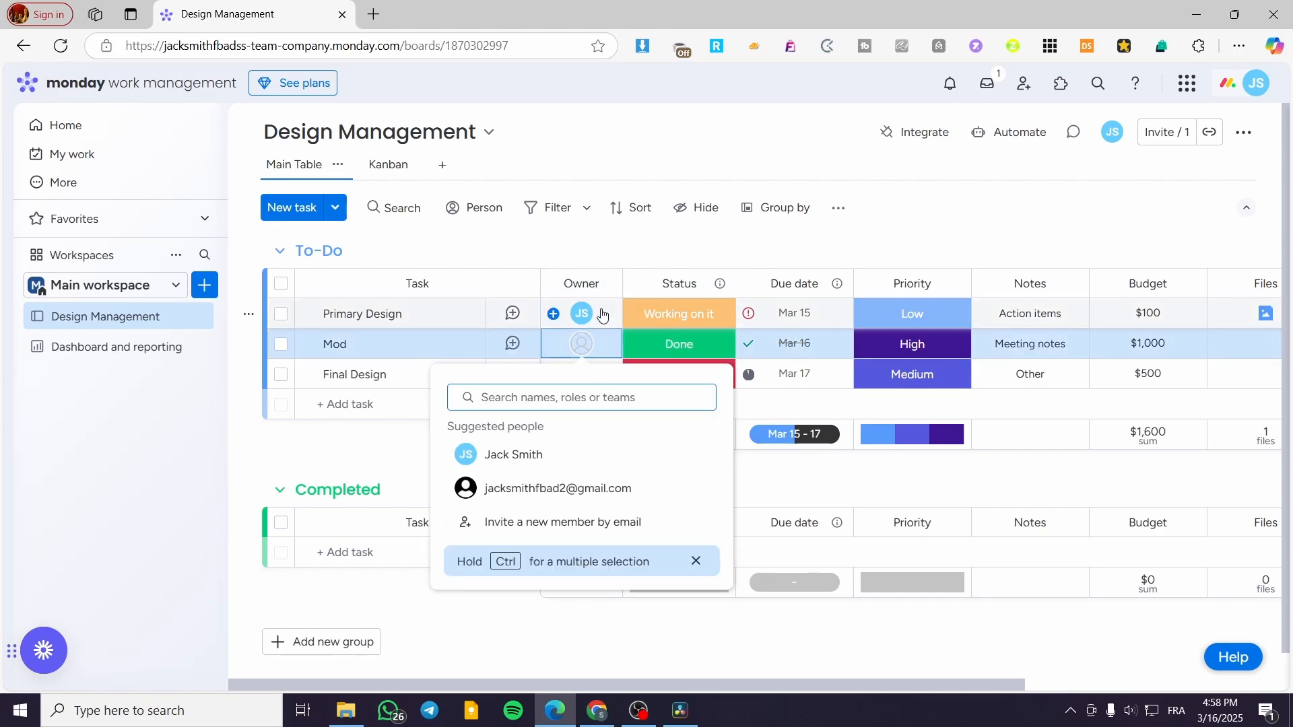
pyautogui.click(568, 490)
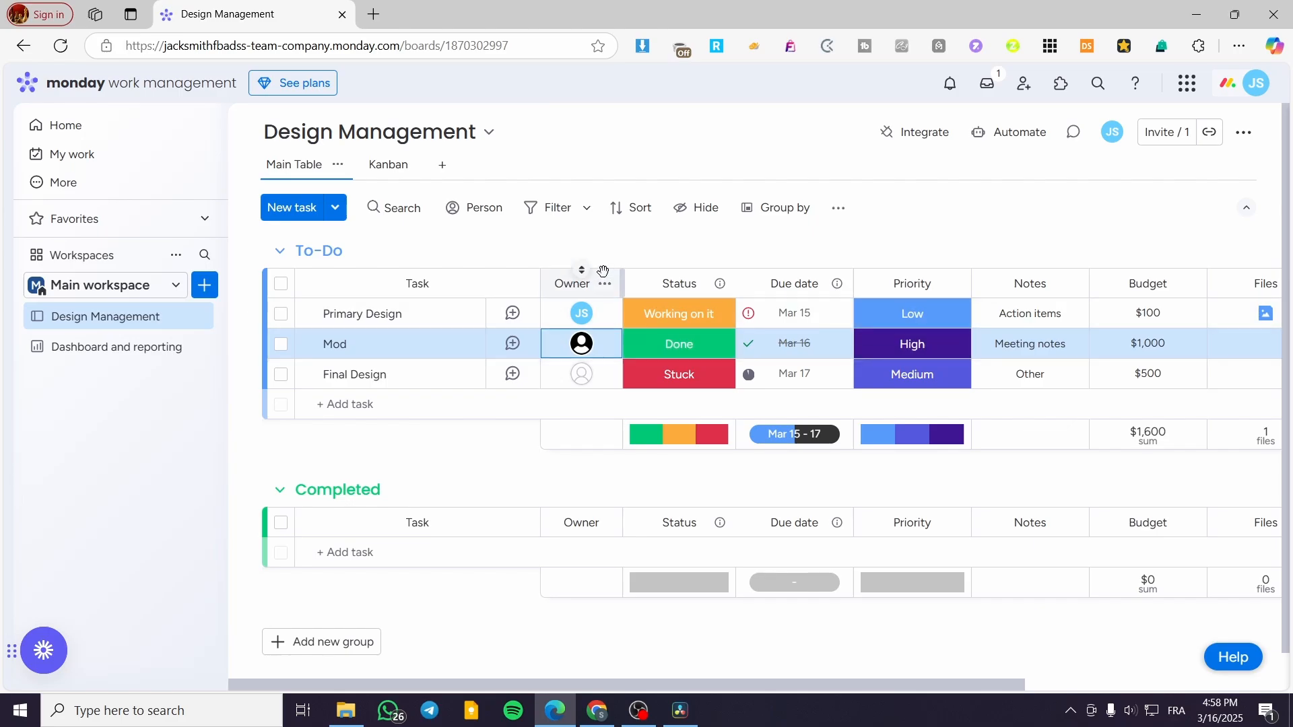
# Rename the Owner column to Assignee.
pyautogui.click(584, 284)
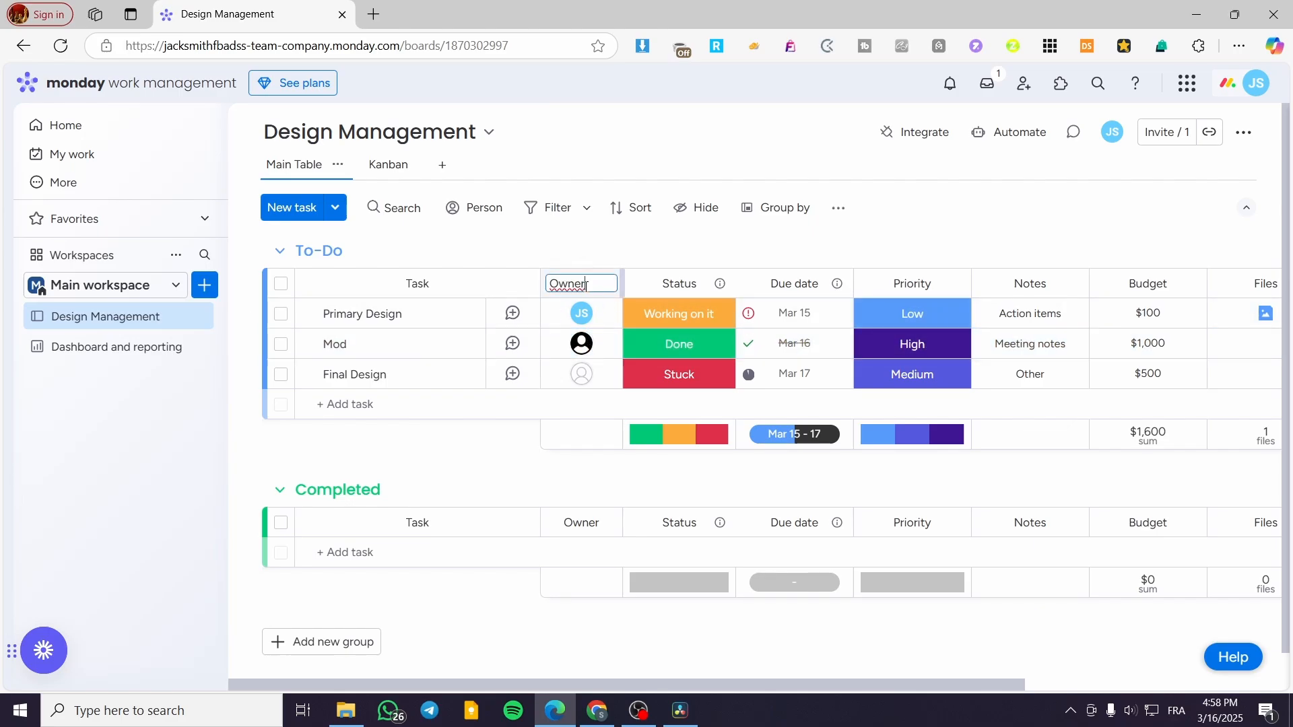
pyautogui.doubleClick(586, 285)
pyautogui.write('Assignee')
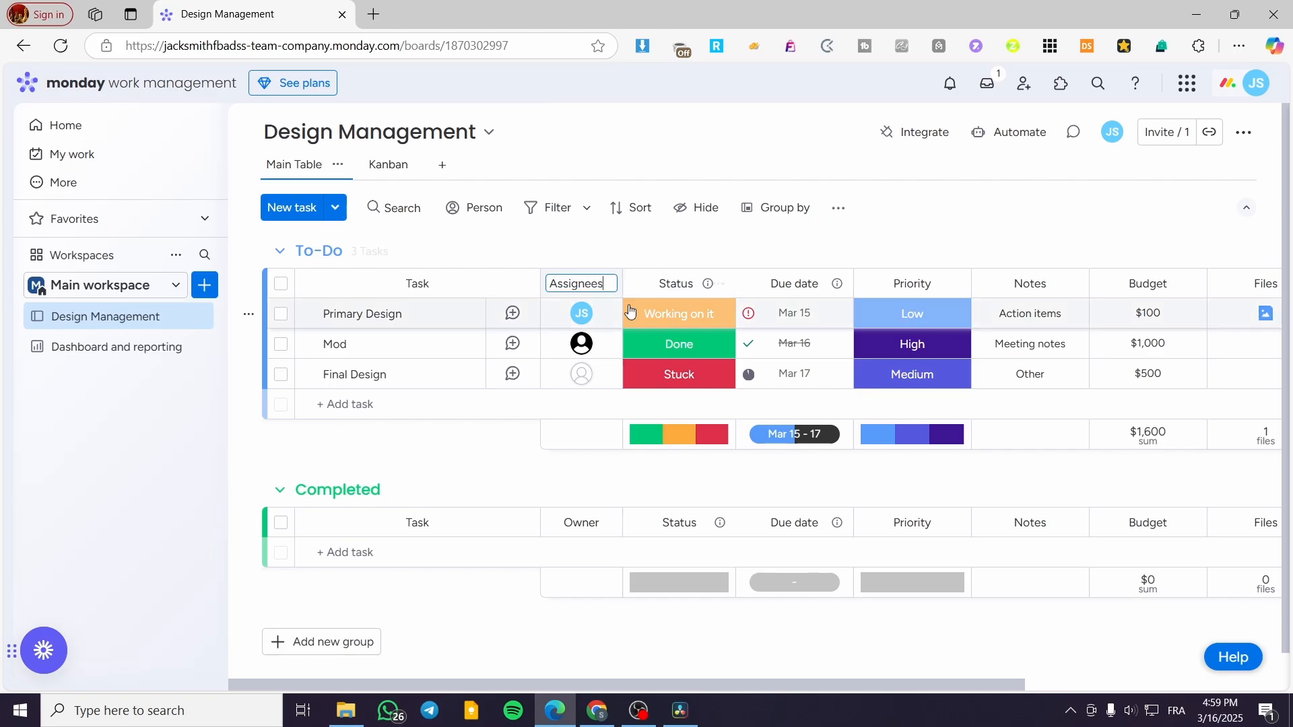
pyautogui.press('Return')
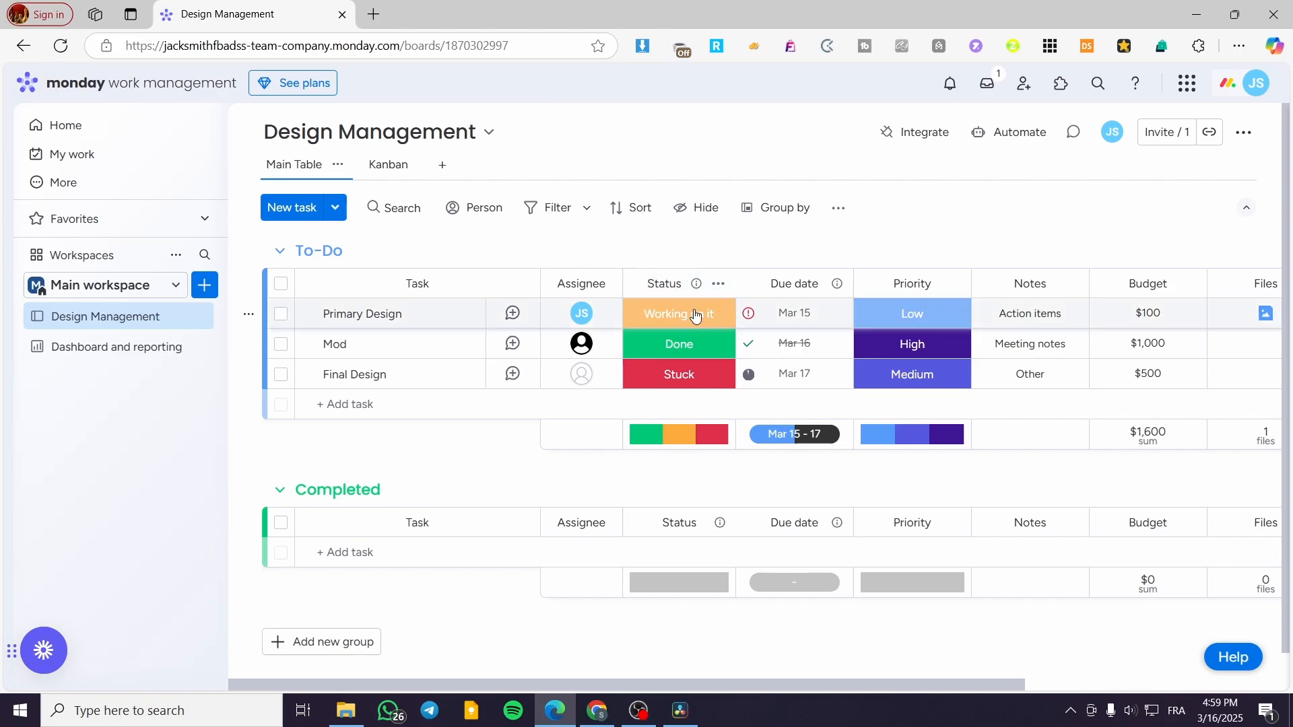
# Inspect the column menu options, settings and sort choices for the Status and Assignee columns.
pyautogui.click(720, 285)
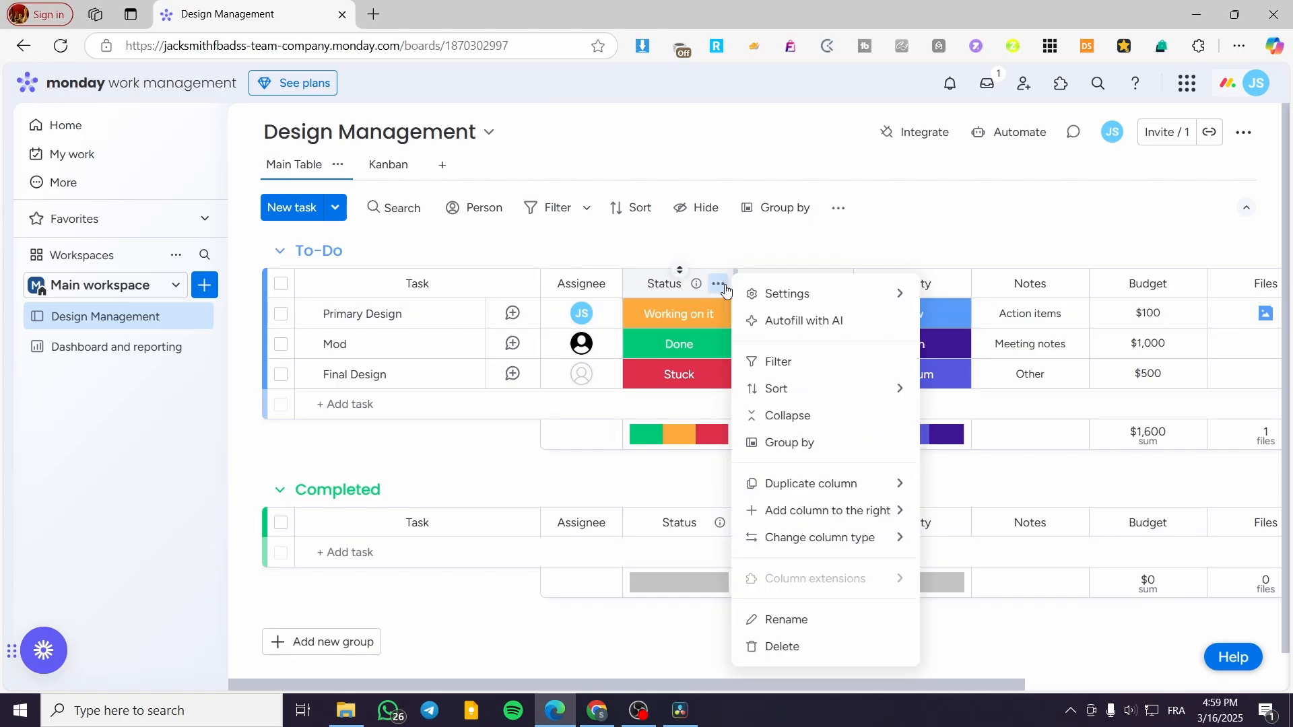
pyautogui.moveTo(784, 294)
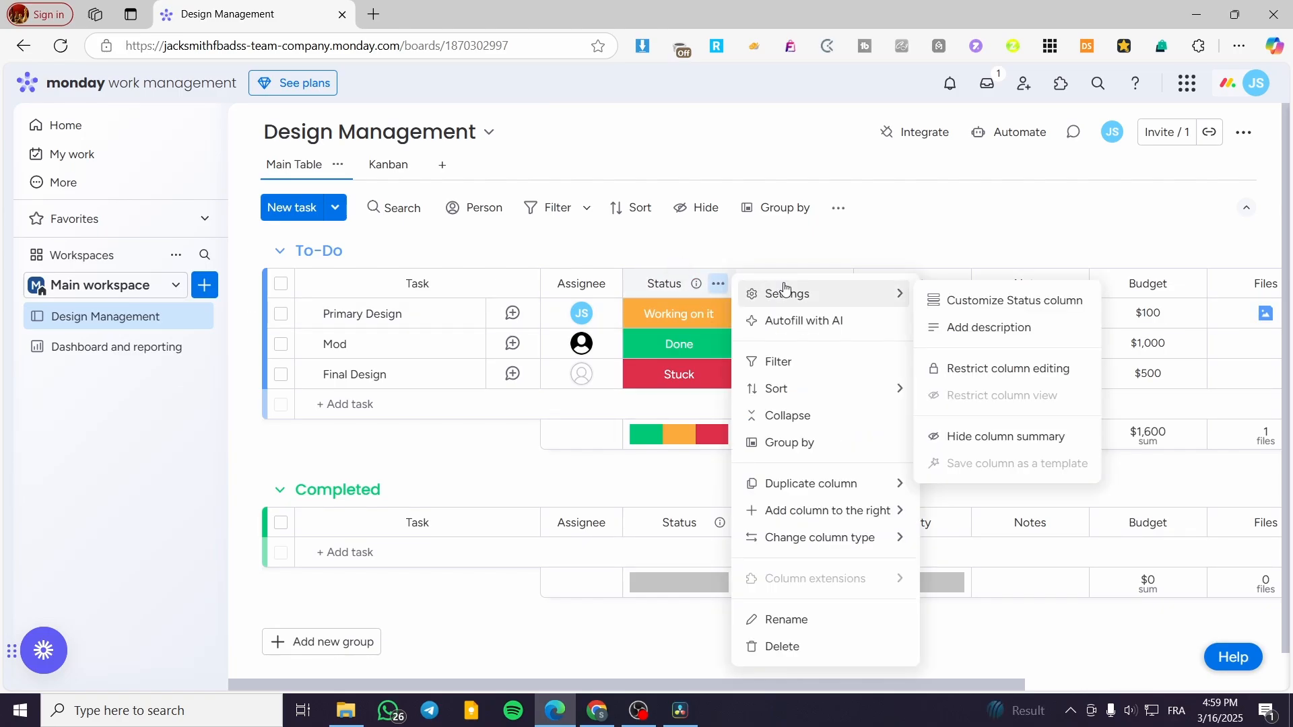
pyautogui.click(605, 284)
pyautogui.moveTo(695, 296)
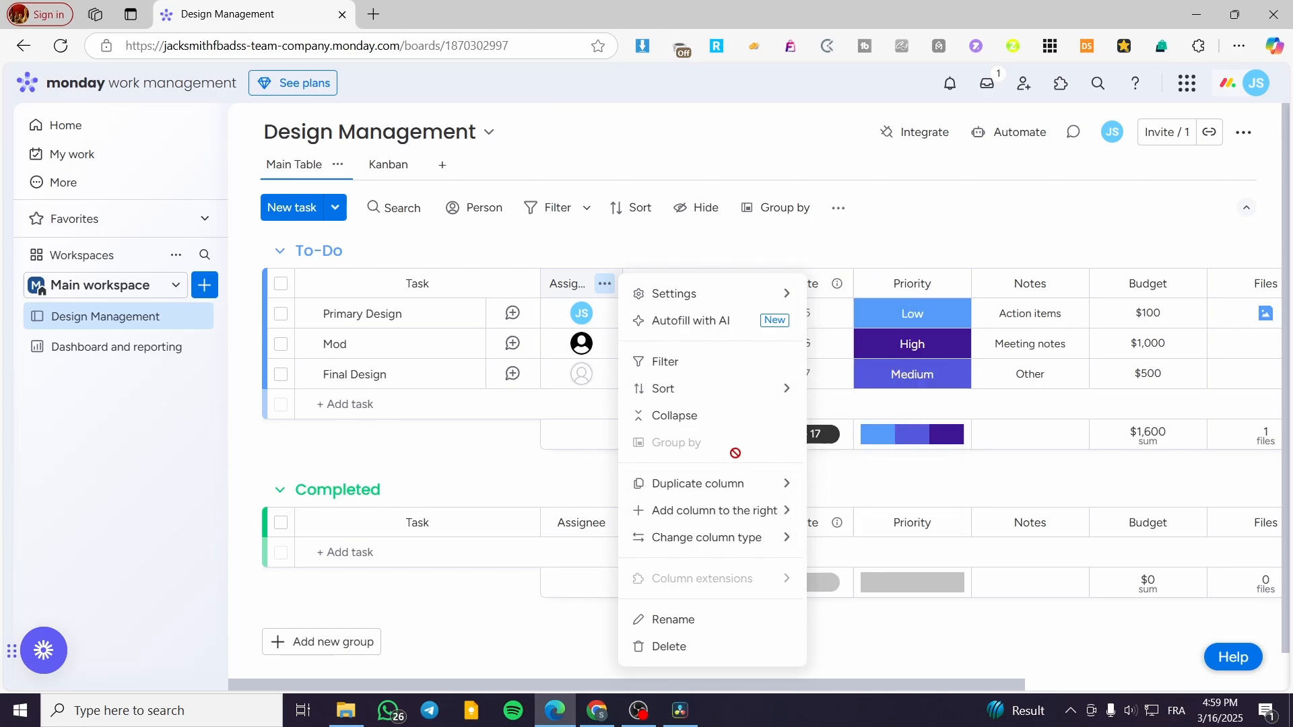
pyautogui.moveTo(784, 388)
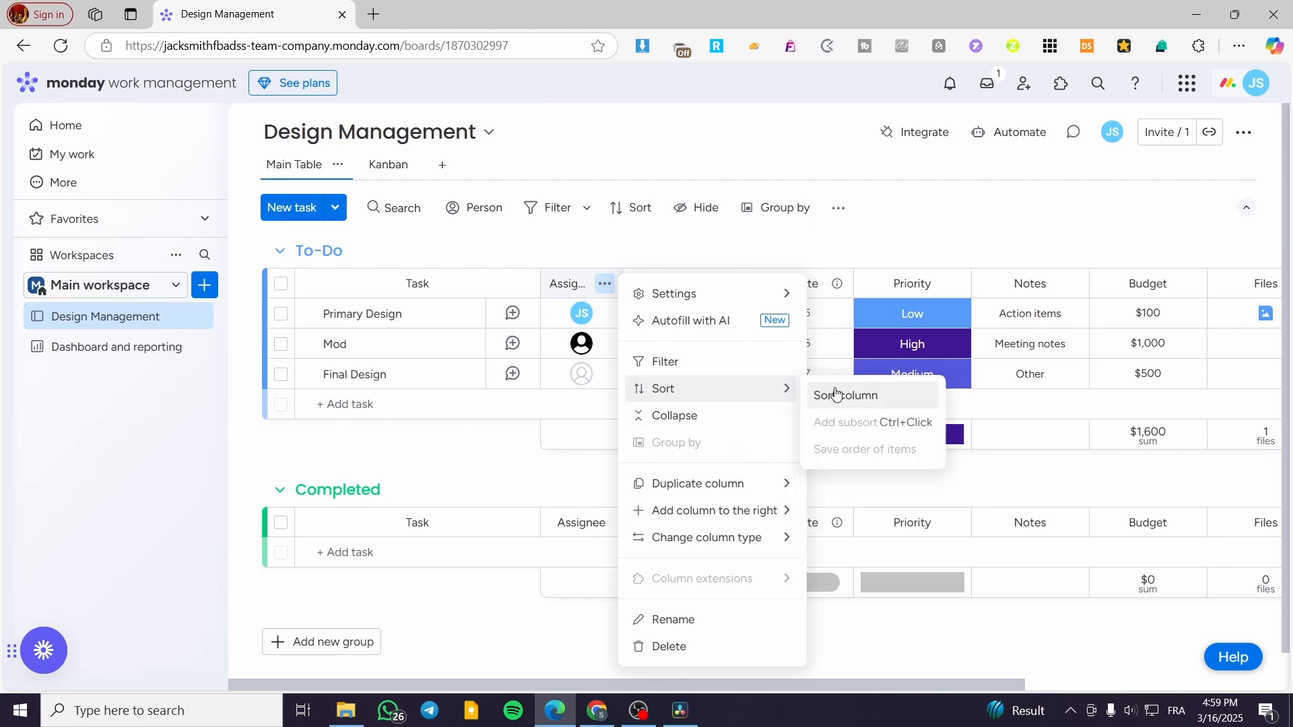
pyautogui.click(903, 237)
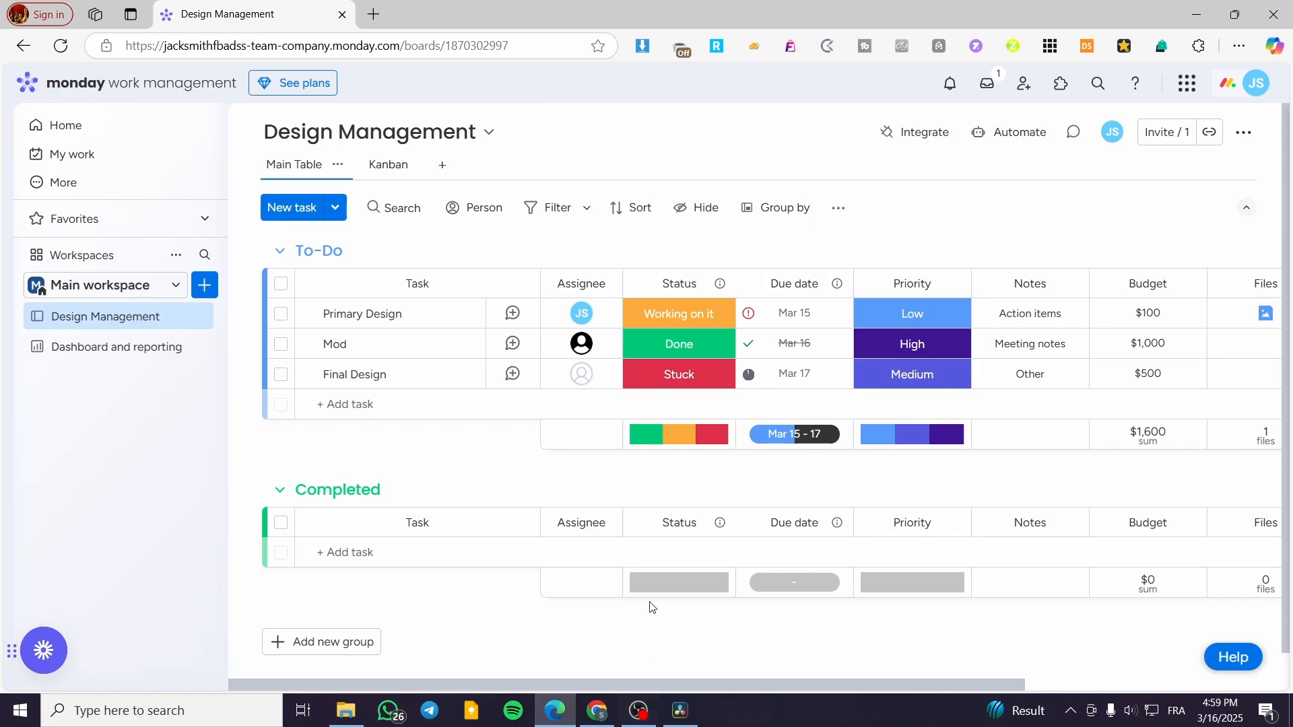
pyautogui.moveTo(645, 442)
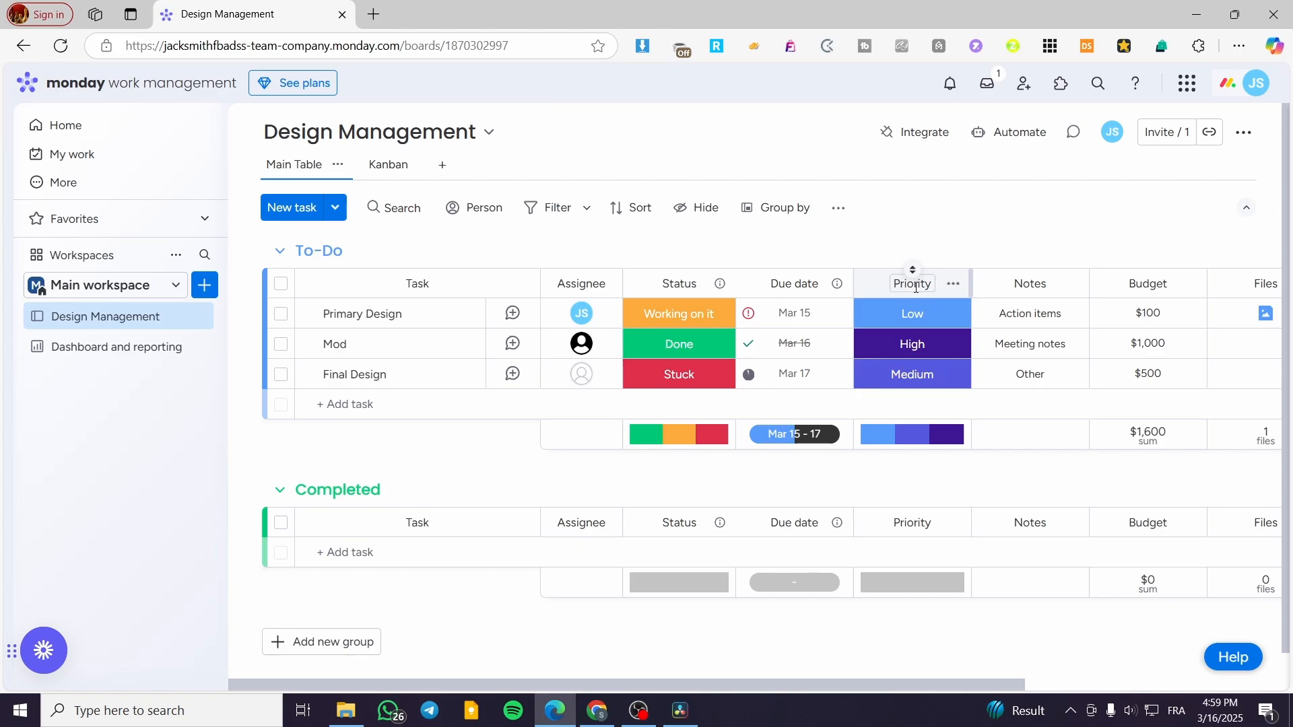
pyautogui.moveTo(870, 445)
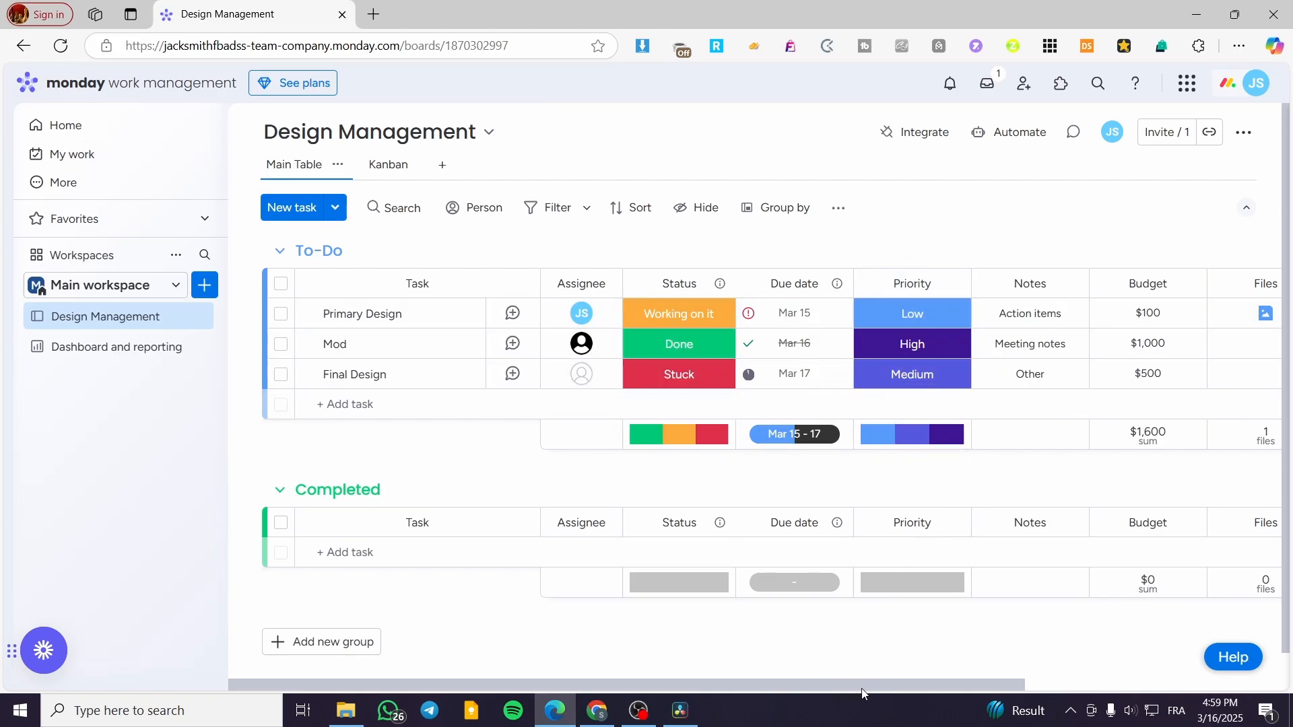
pyautogui.moveTo(861, 689); pyautogui.dragTo(1129, 688)
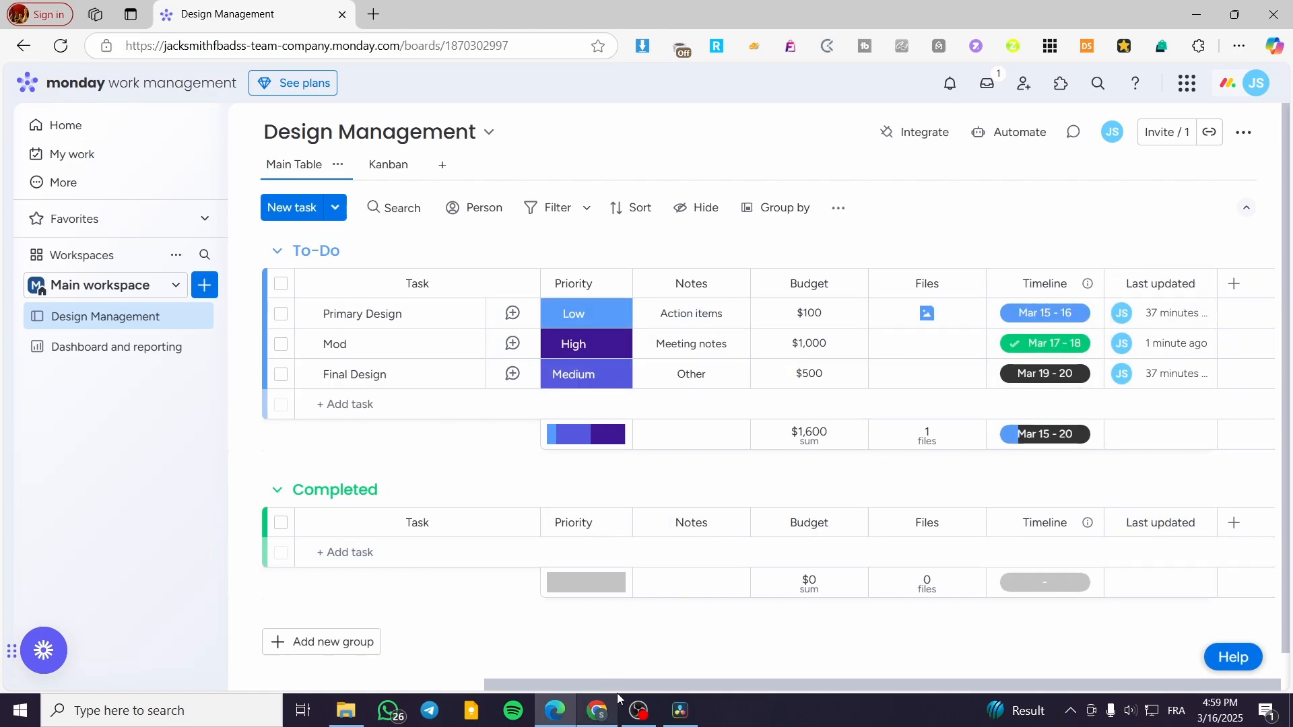
pyautogui.moveTo(616, 691); pyautogui.dragTo(270, 671)
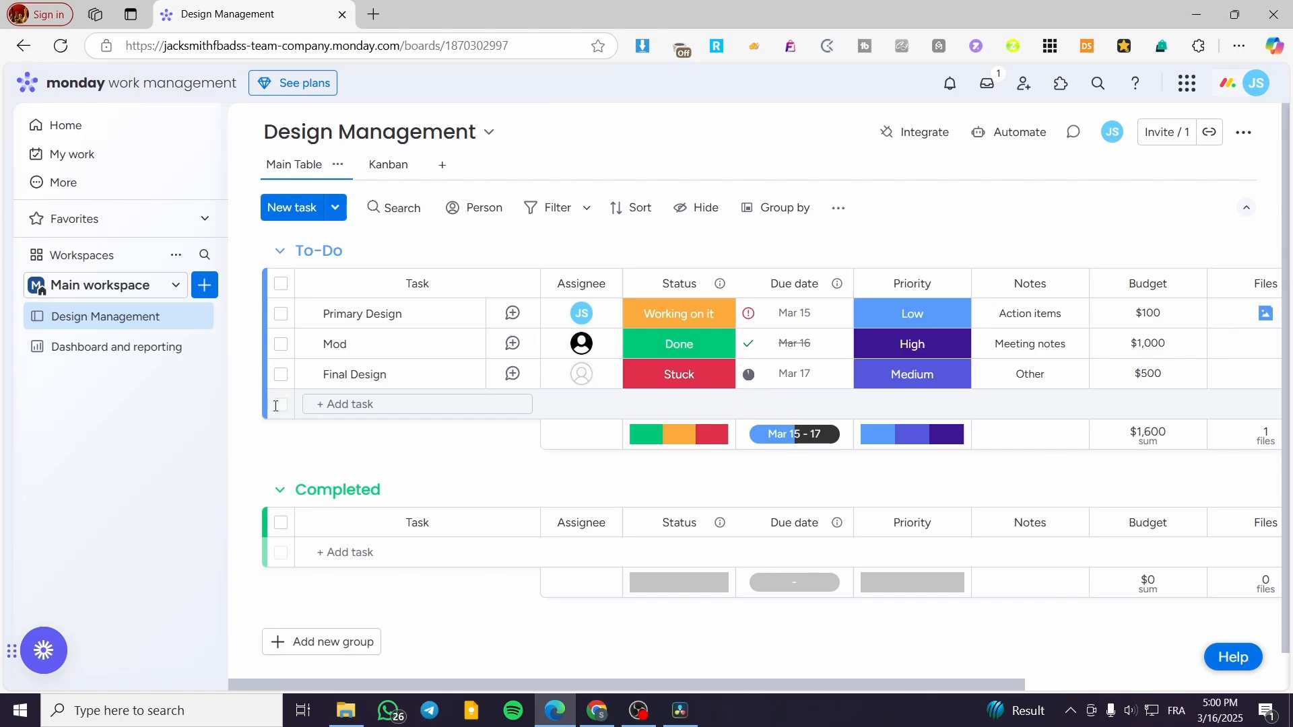
# Add a new task named Revision to the To-Do group.
pyautogui.click(332, 402)
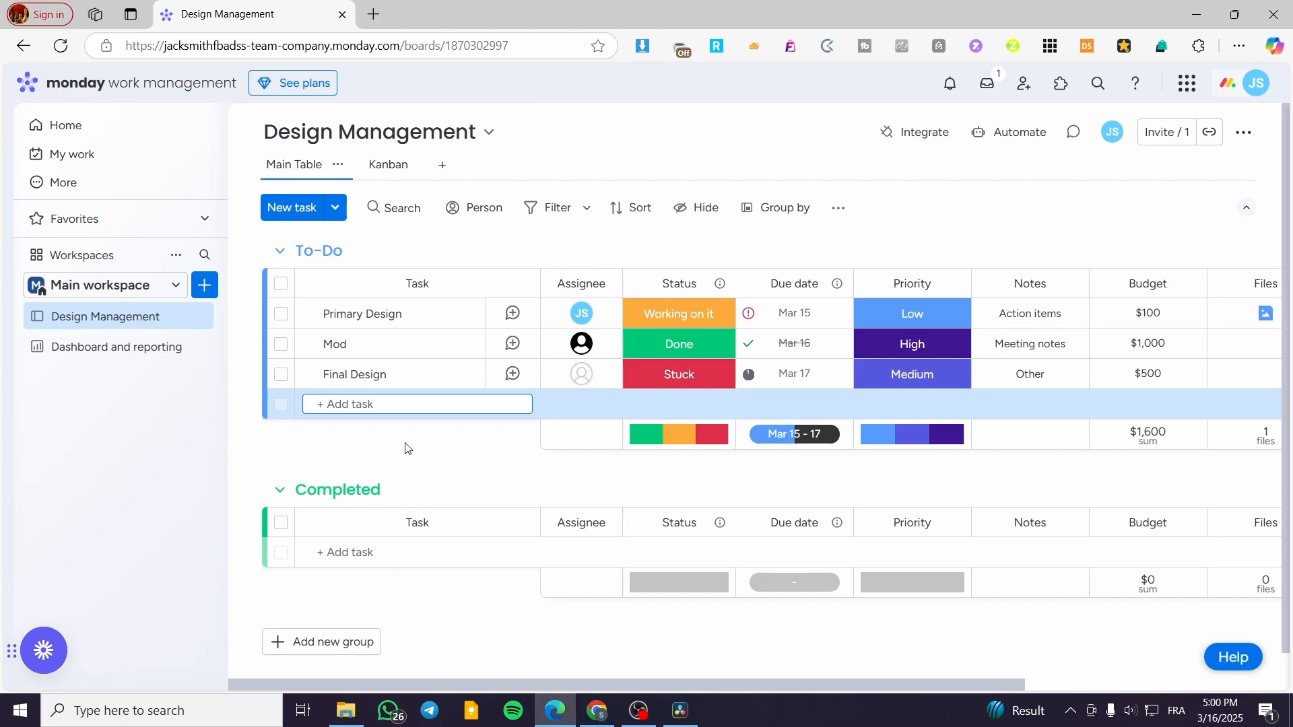
pyautogui.write('Revisio')
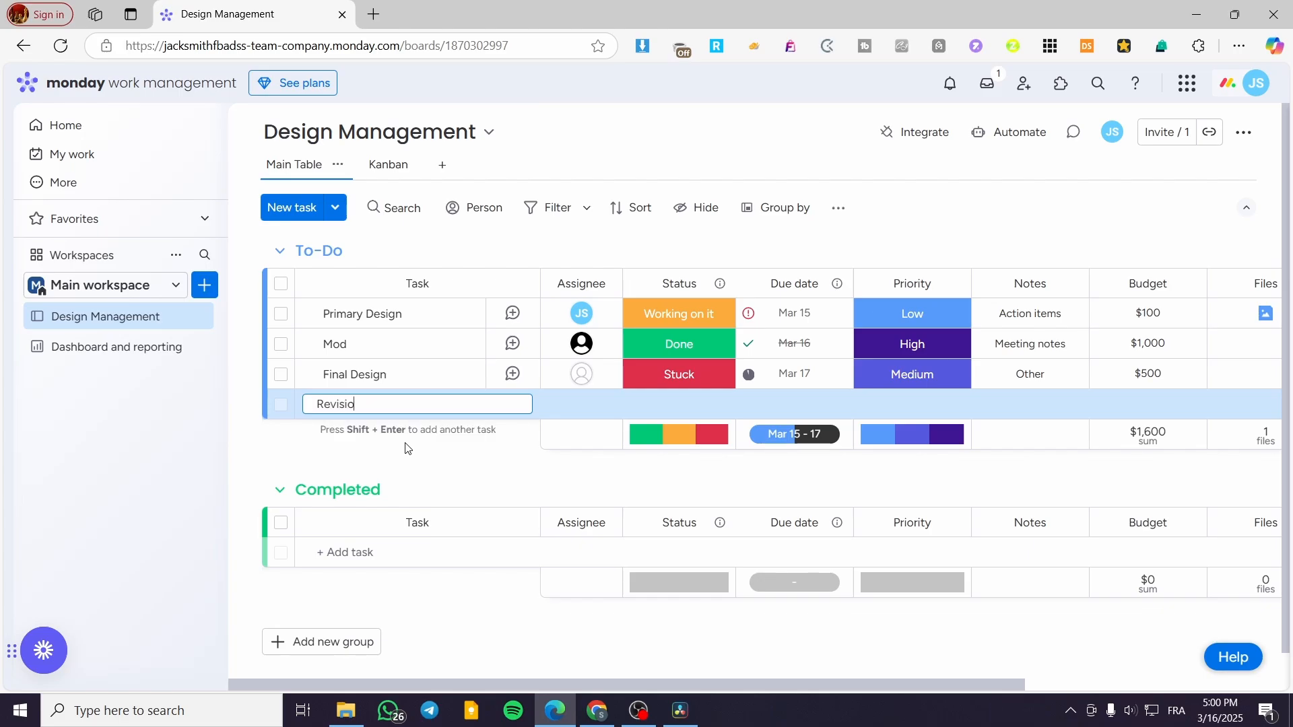
pyautogui.write('n')
pyautogui.hotkey('shift', 'Return')
# Open the Revision task's item panel and view its Updates, Files and Activity Log tabs.
pyautogui.click(404, 400)
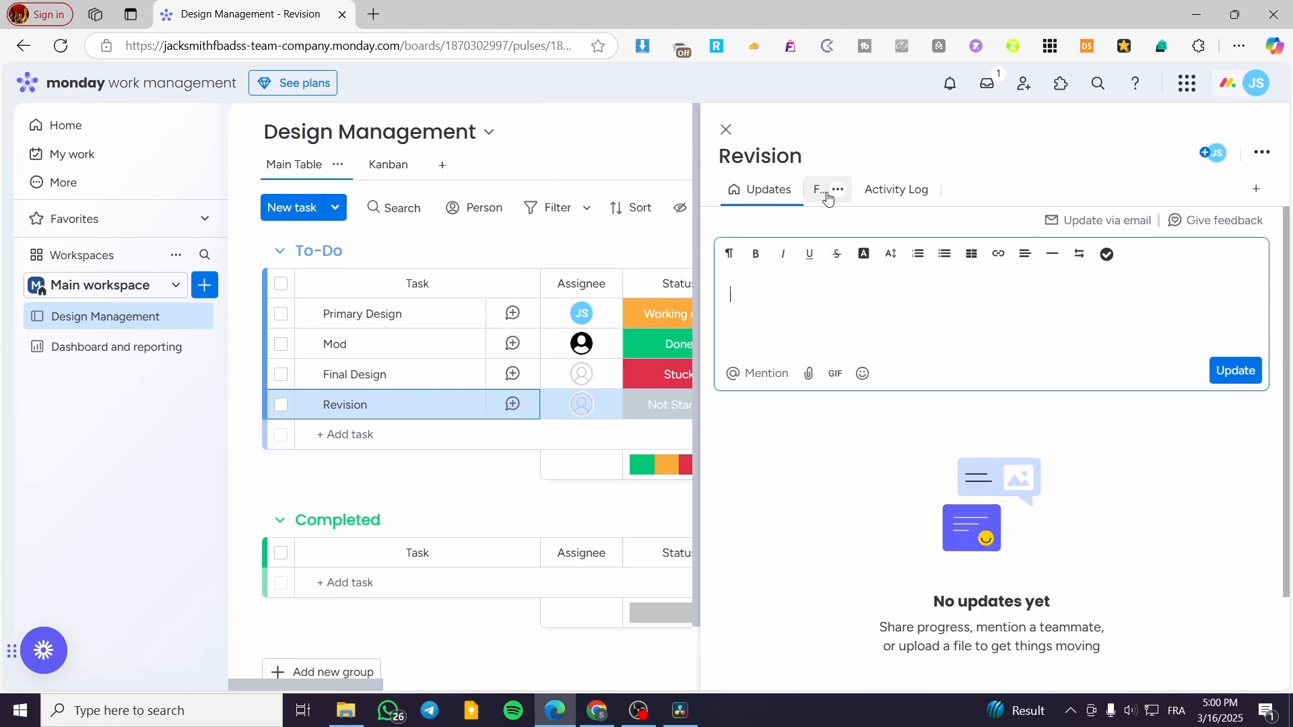
pyautogui.click(838, 189)
pyautogui.click(818, 191)
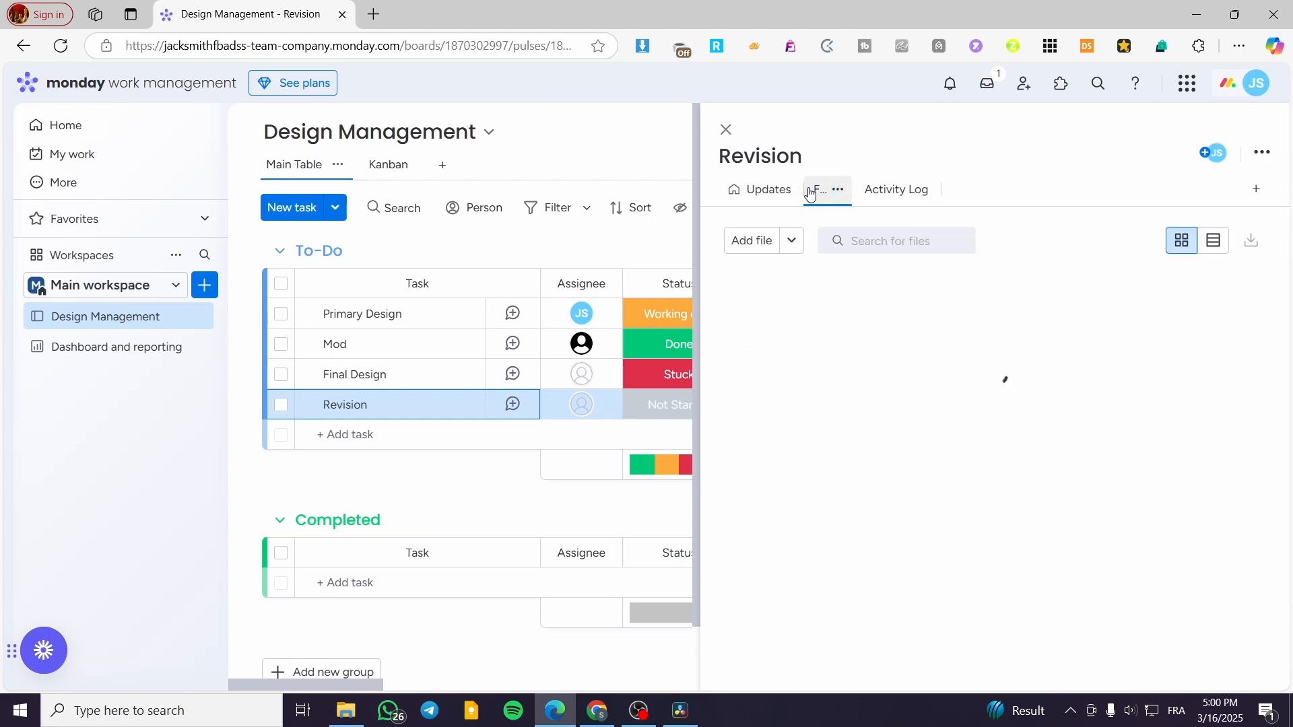
pyautogui.click(884, 192)
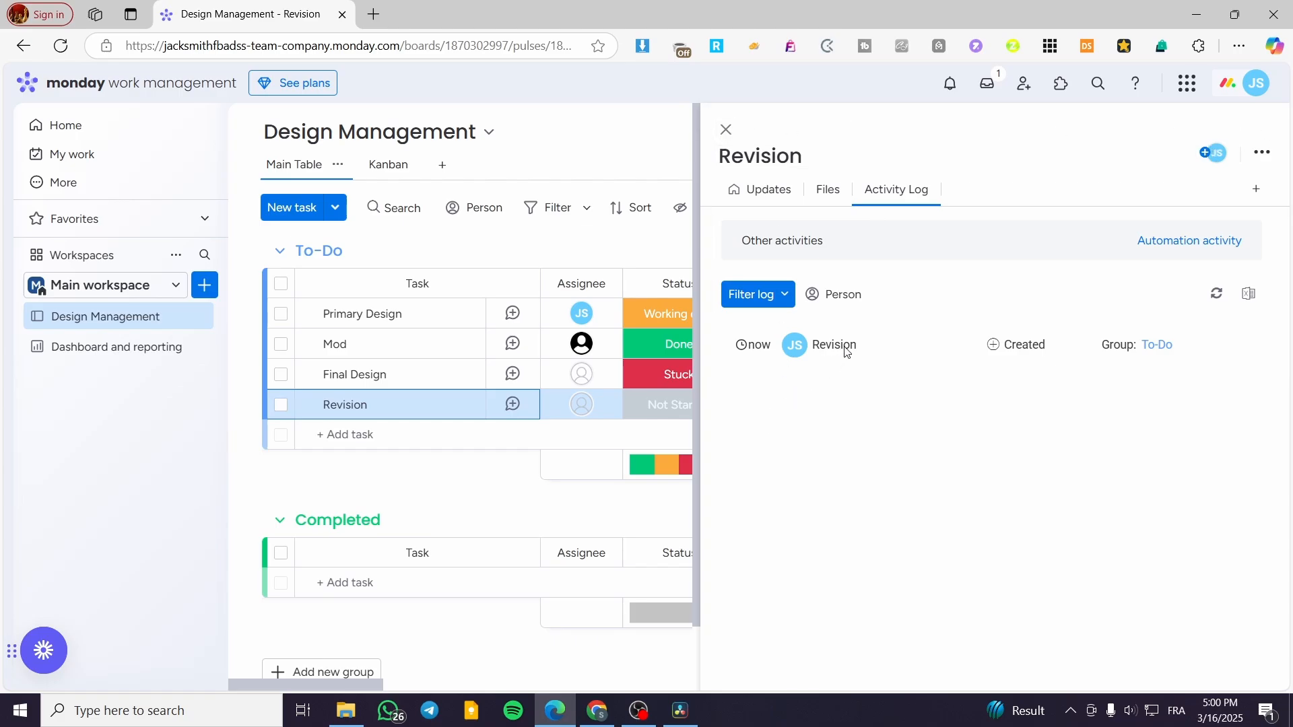
pyautogui.click(726, 129)
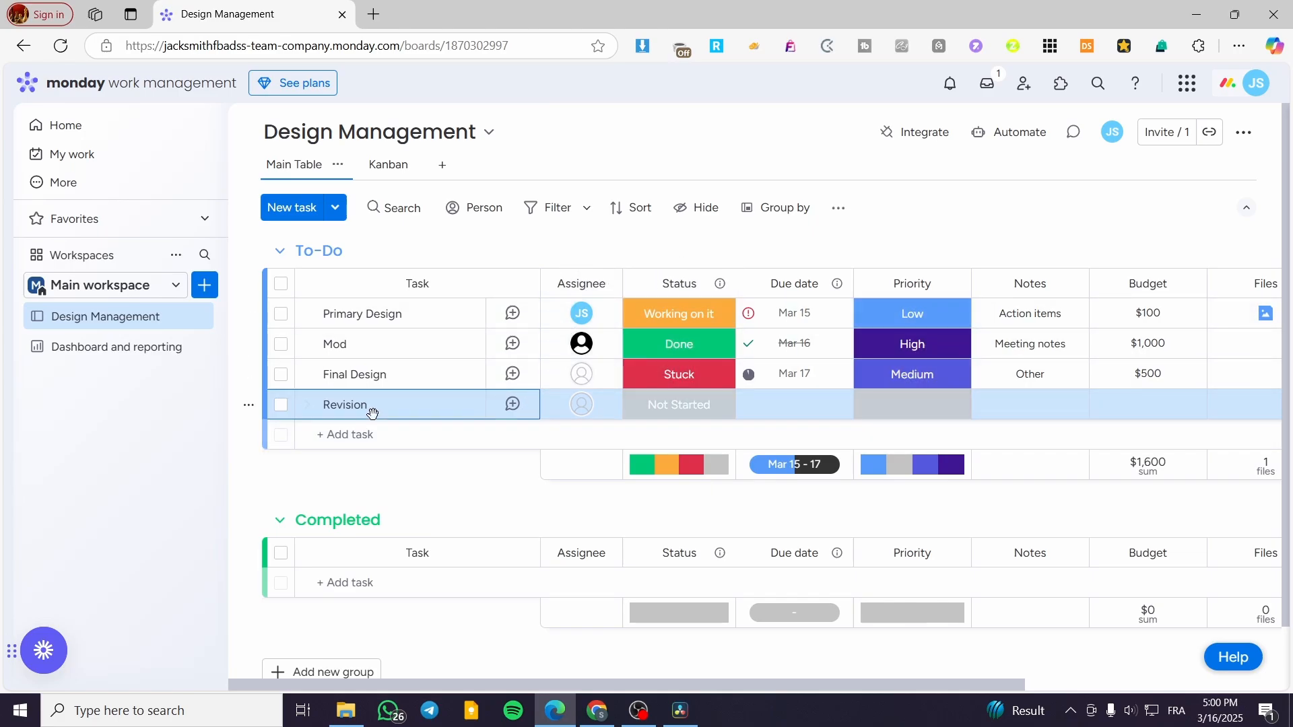
pyautogui.click(512, 405)
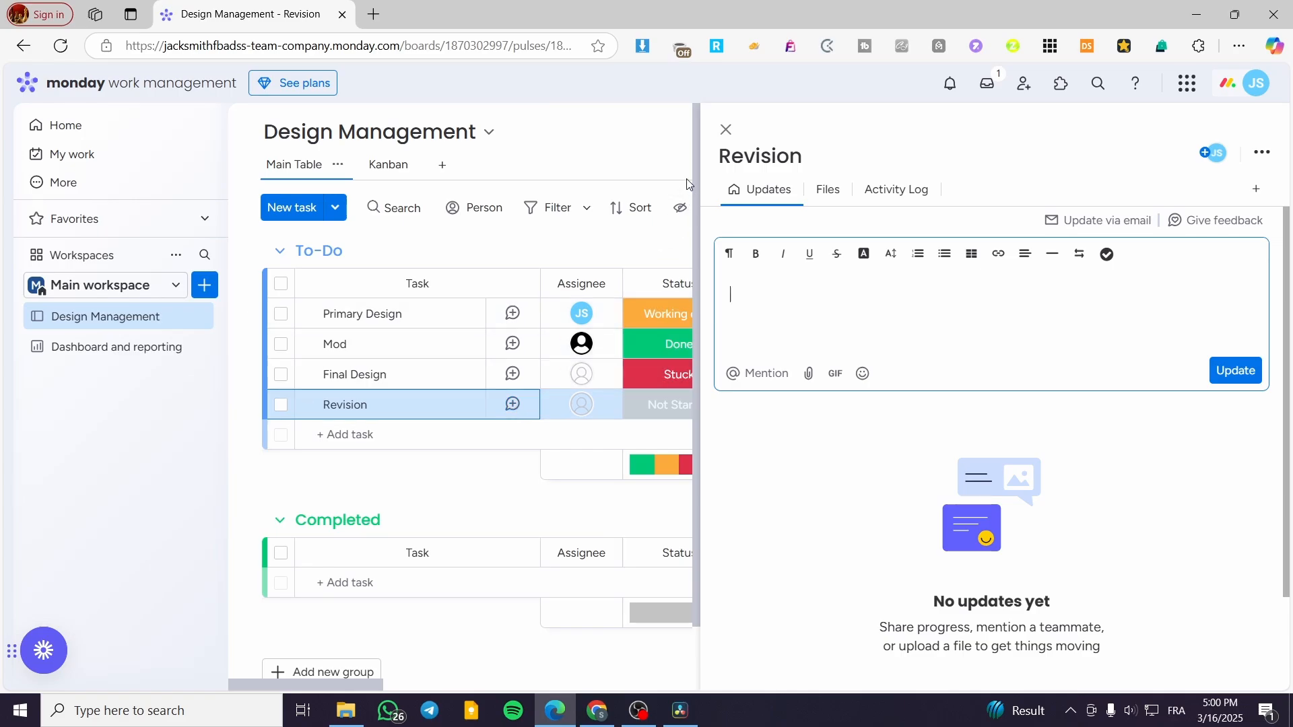
pyautogui.click(726, 129)
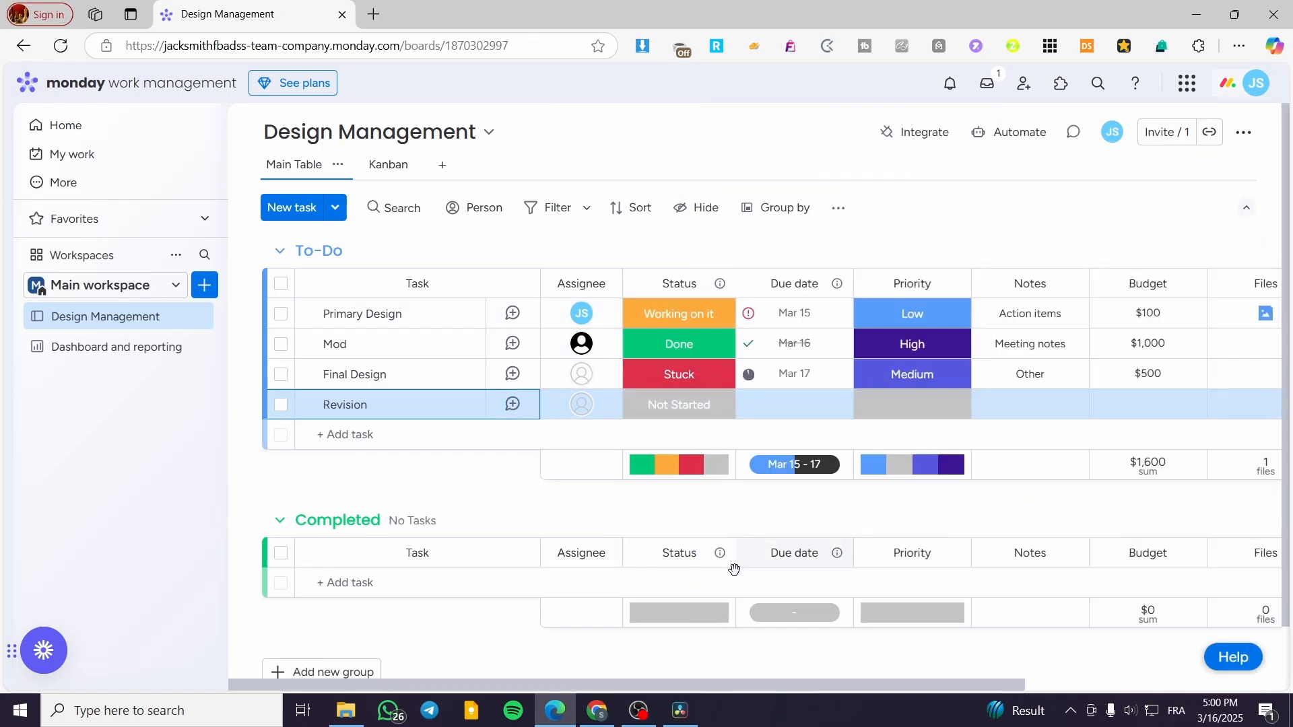
# Try to add a Portfolio to the Main workspace.
pyautogui.moveTo(594, 687); pyautogui.dragTo(1028, 658)
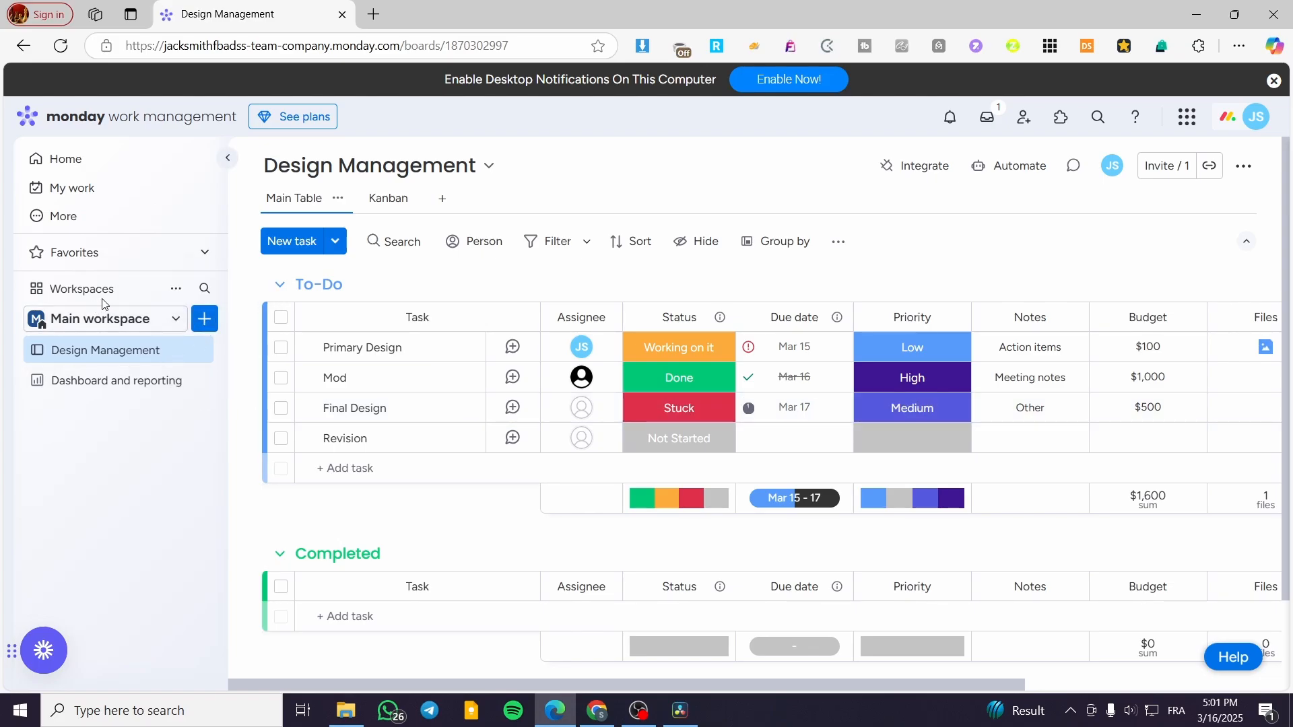
pyautogui.click(200, 321)
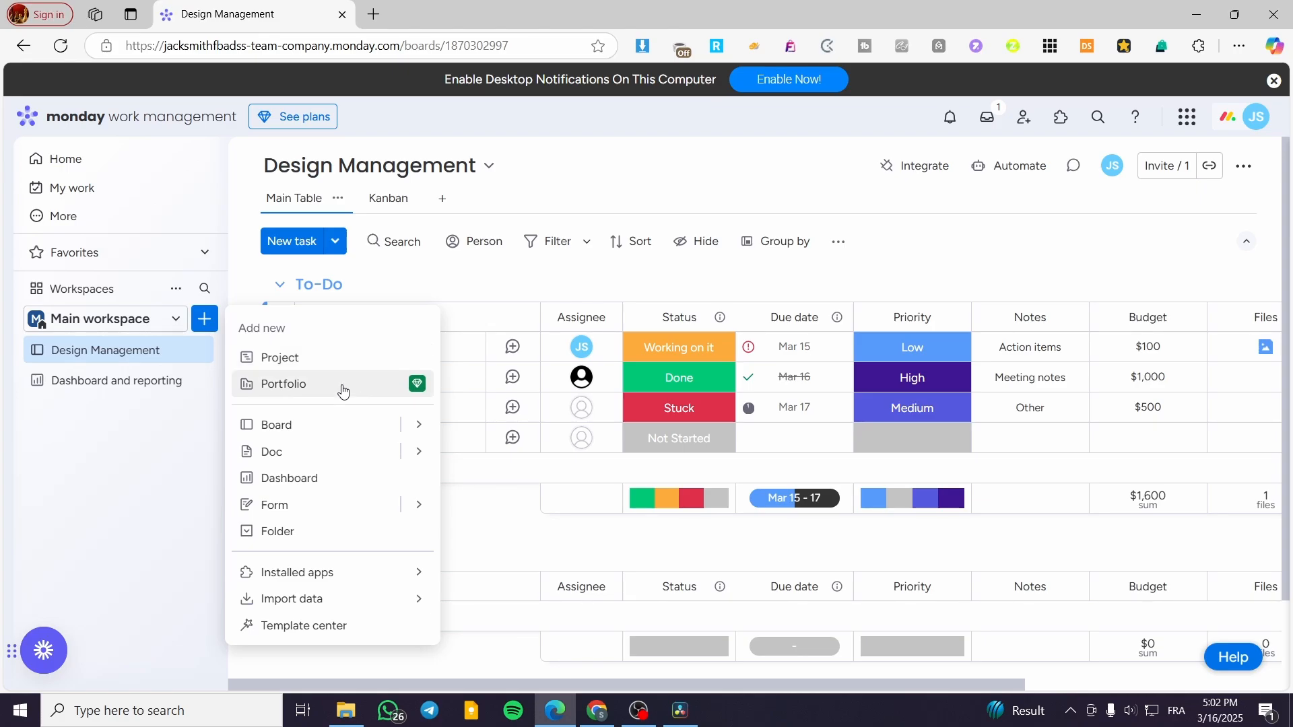
pyautogui.click(414, 389)
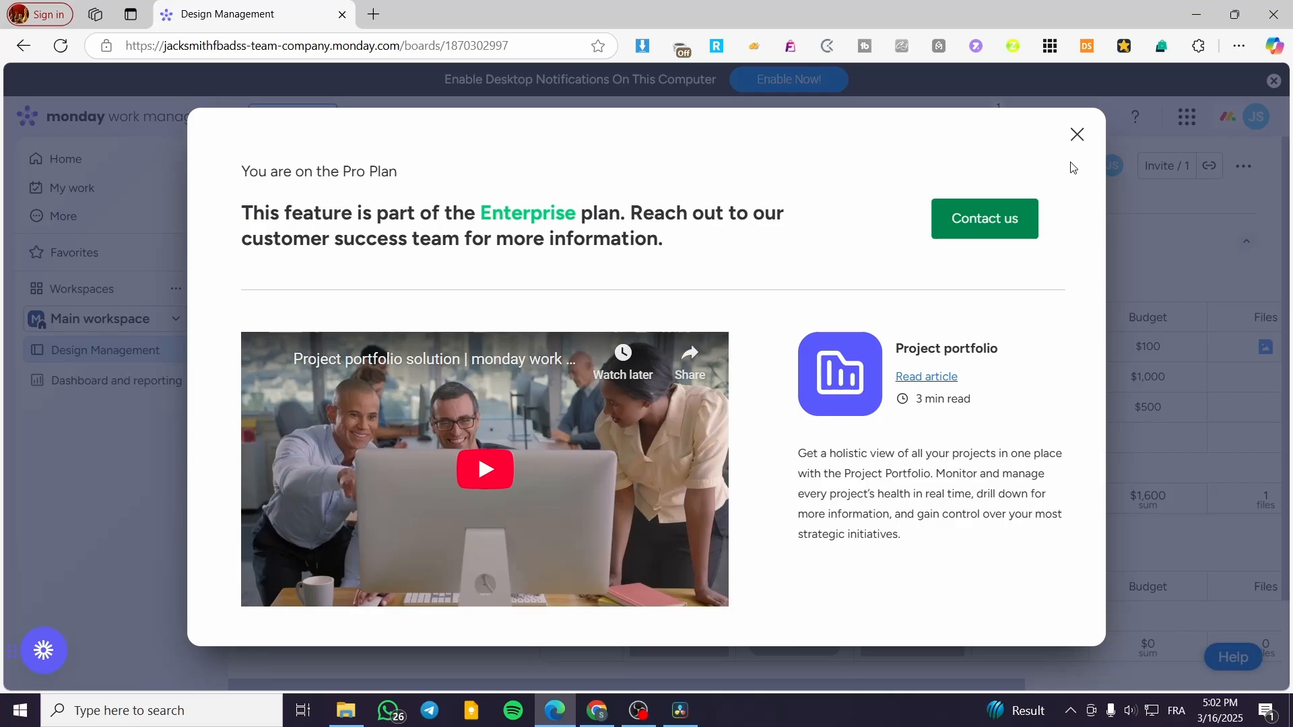
pyautogui.click(1077, 135)
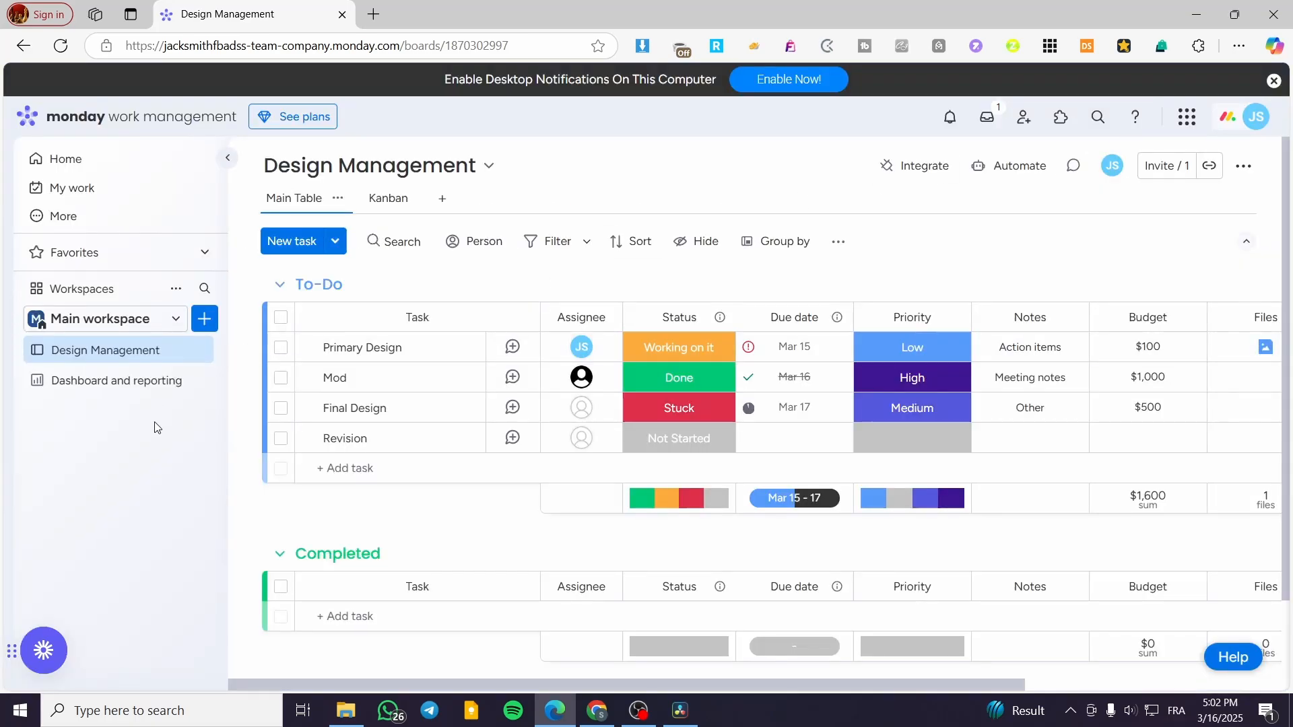
# Open the Dashboard and reporting dashboard and return to the Design Management board.
pyautogui.click(152, 385)
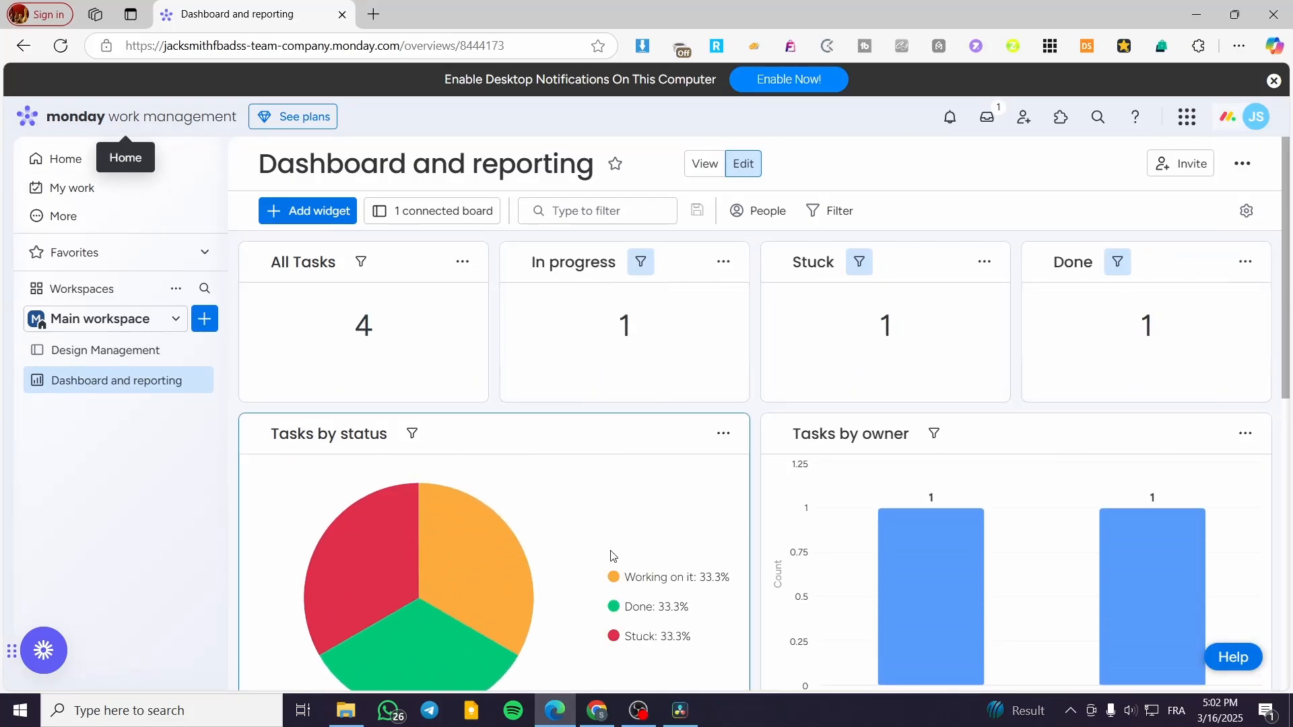
pyautogui.click(62, 363)
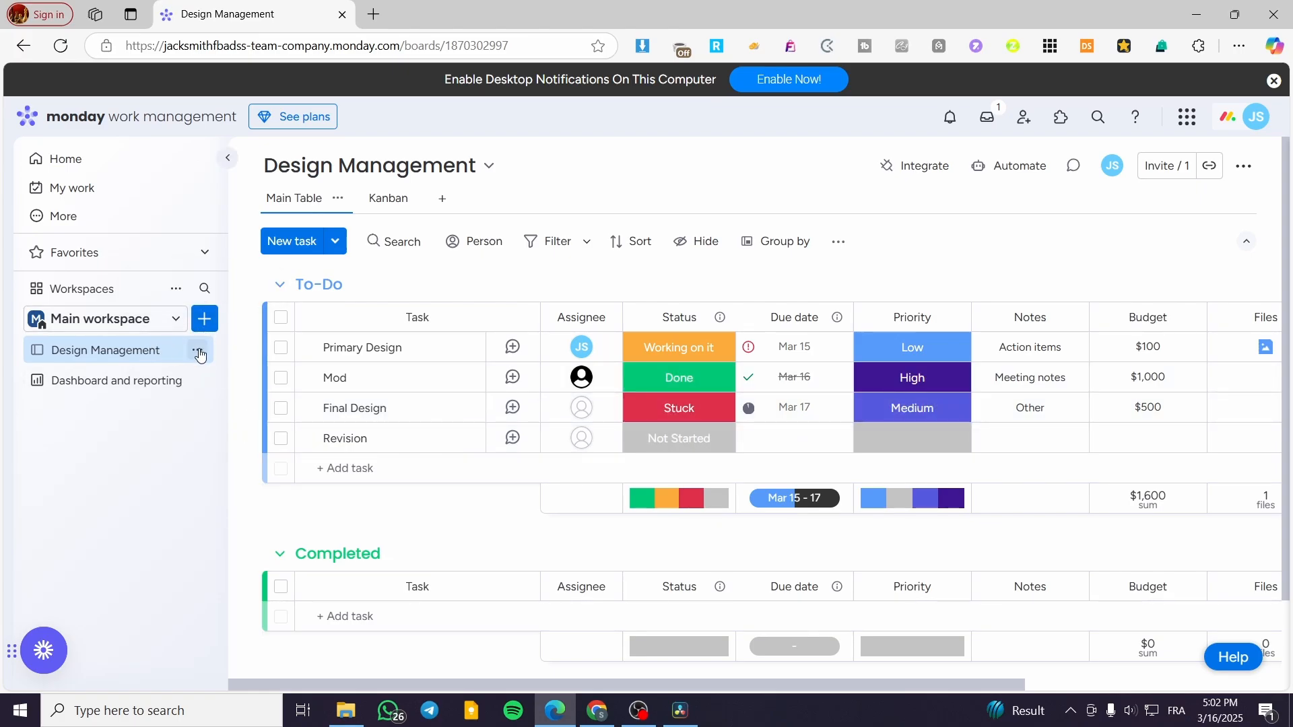
# Delete the Design Management board from the workspace.
pyautogui.click(198, 351)
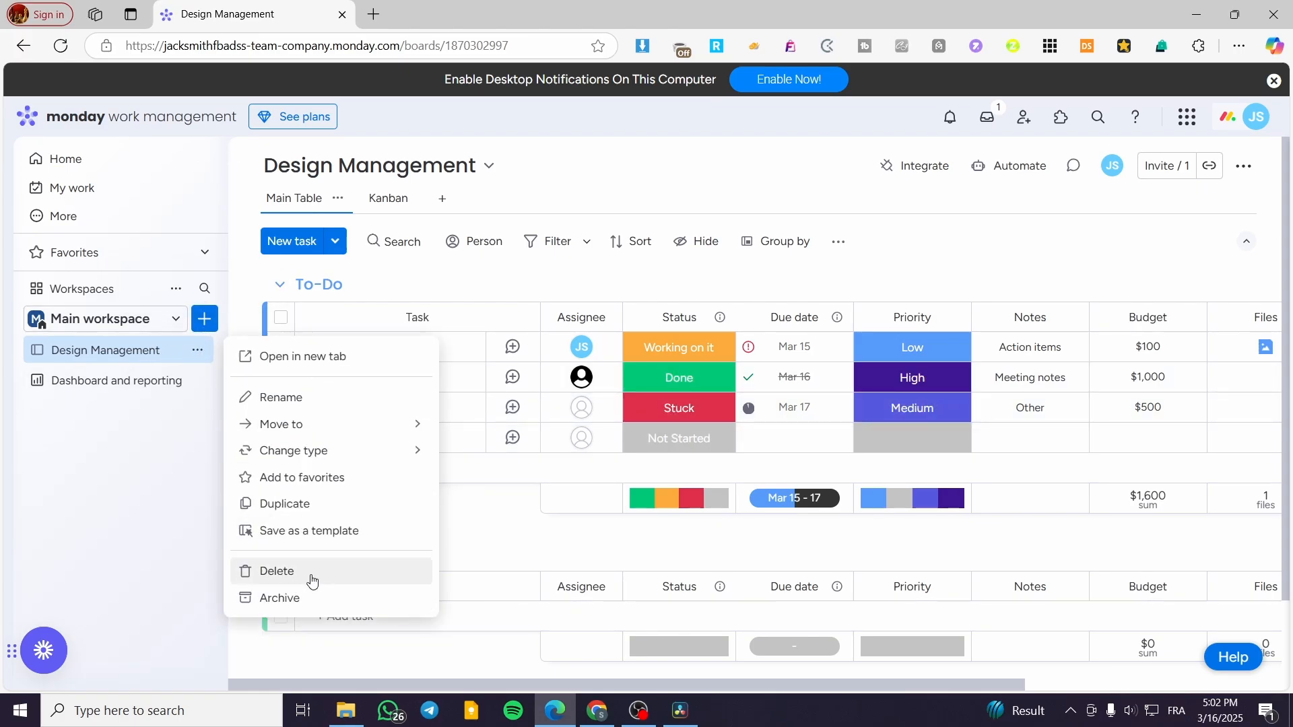
pyautogui.click(277, 571)
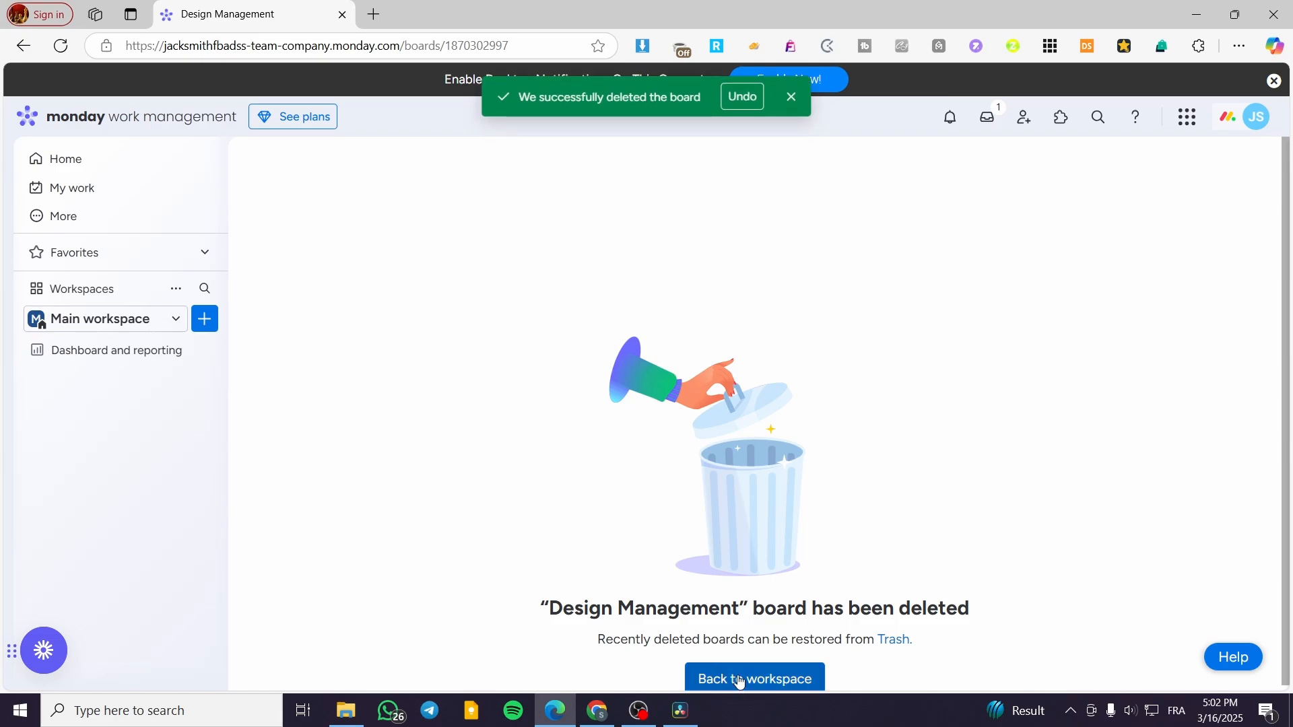
# Delete the Dashboard and reporting dashboard from the workspace.
pyautogui.click(204, 318)
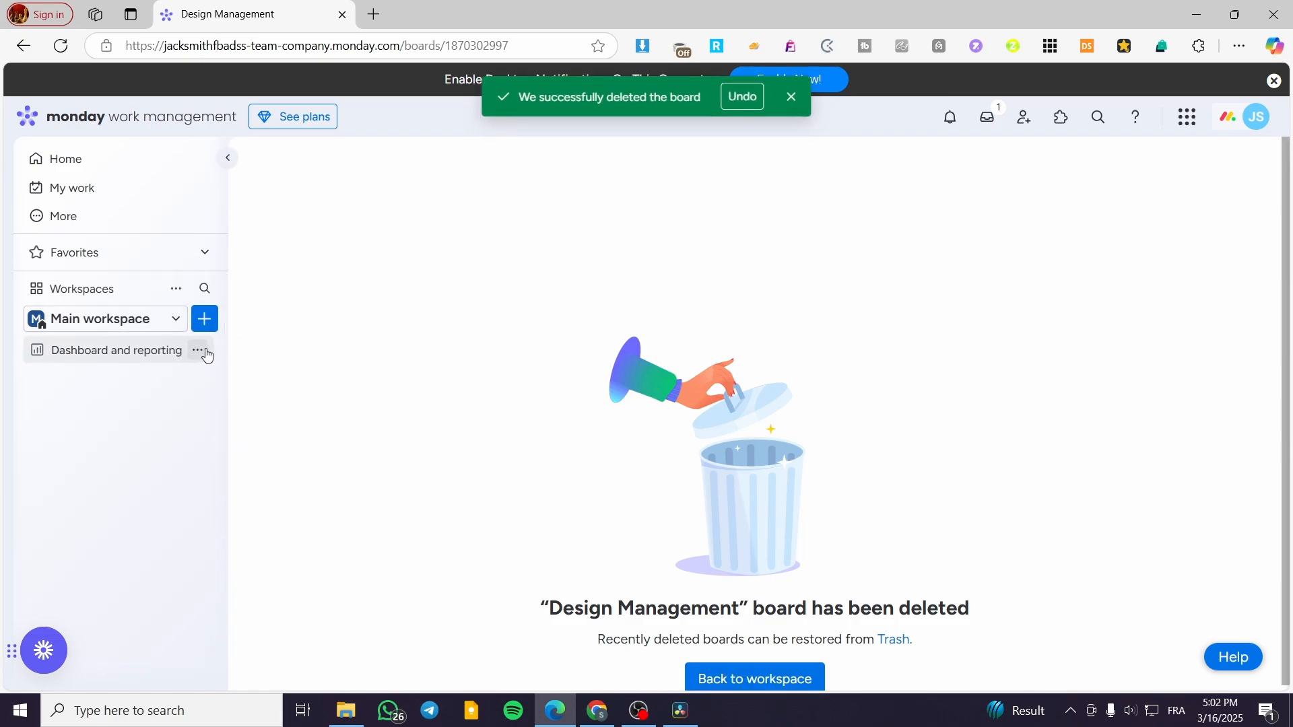
pyautogui.click(197, 350)
pyautogui.click(306, 592)
pyautogui.click(204, 354)
pyautogui.click(316, 571)
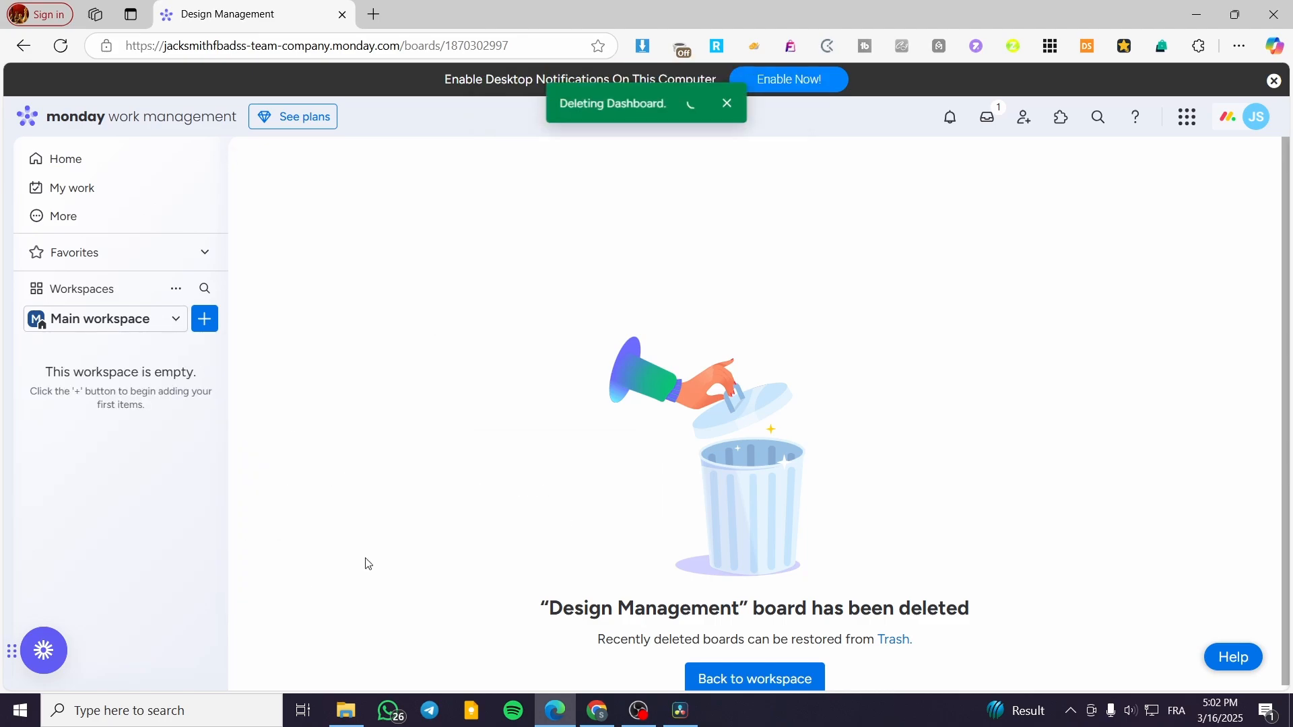
pyautogui.click(801, 97)
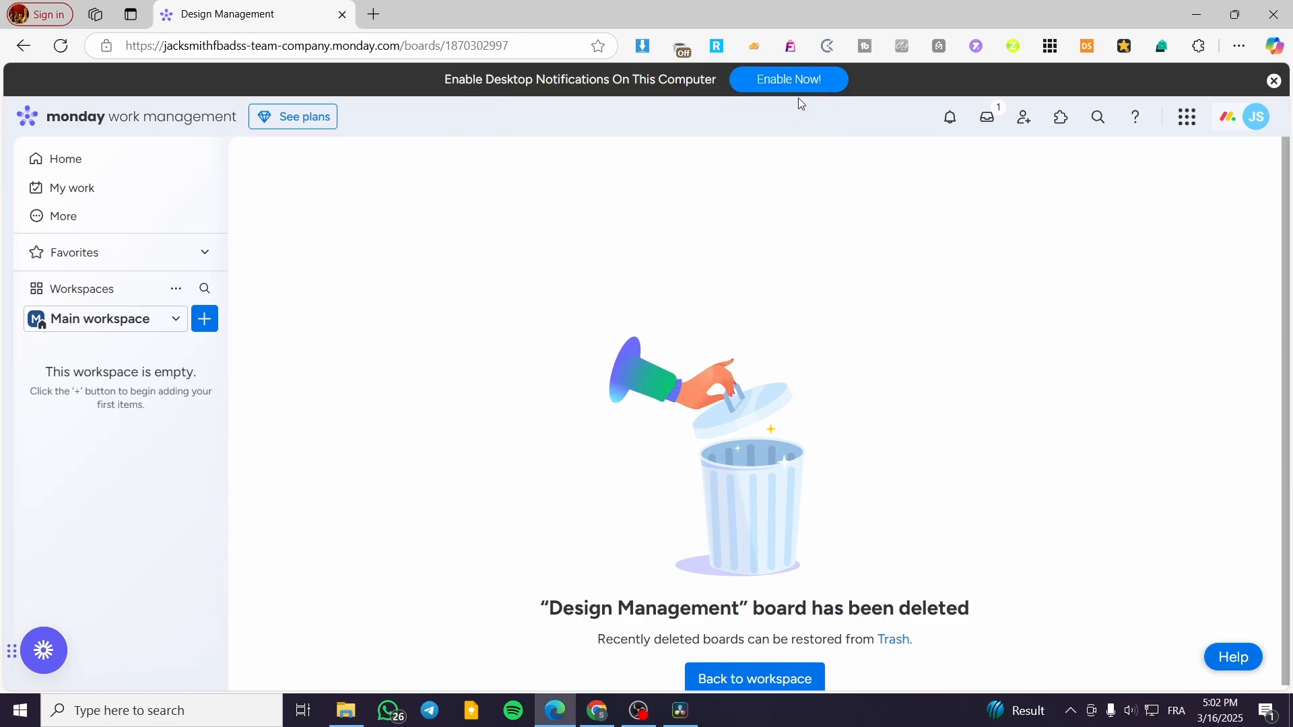
# Try to add a Project to the Main workspace.
pyautogui.click(205, 319)
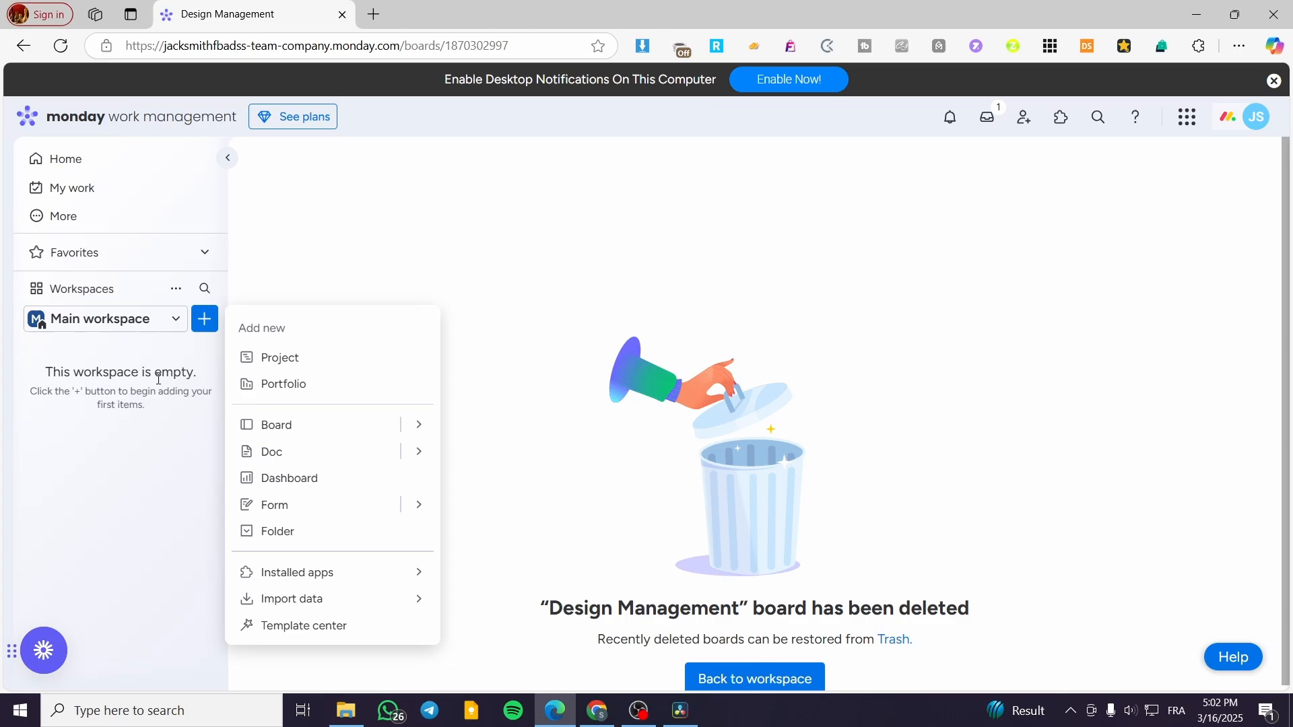
pyautogui.click(350, 361)
pyautogui.click(1077, 136)
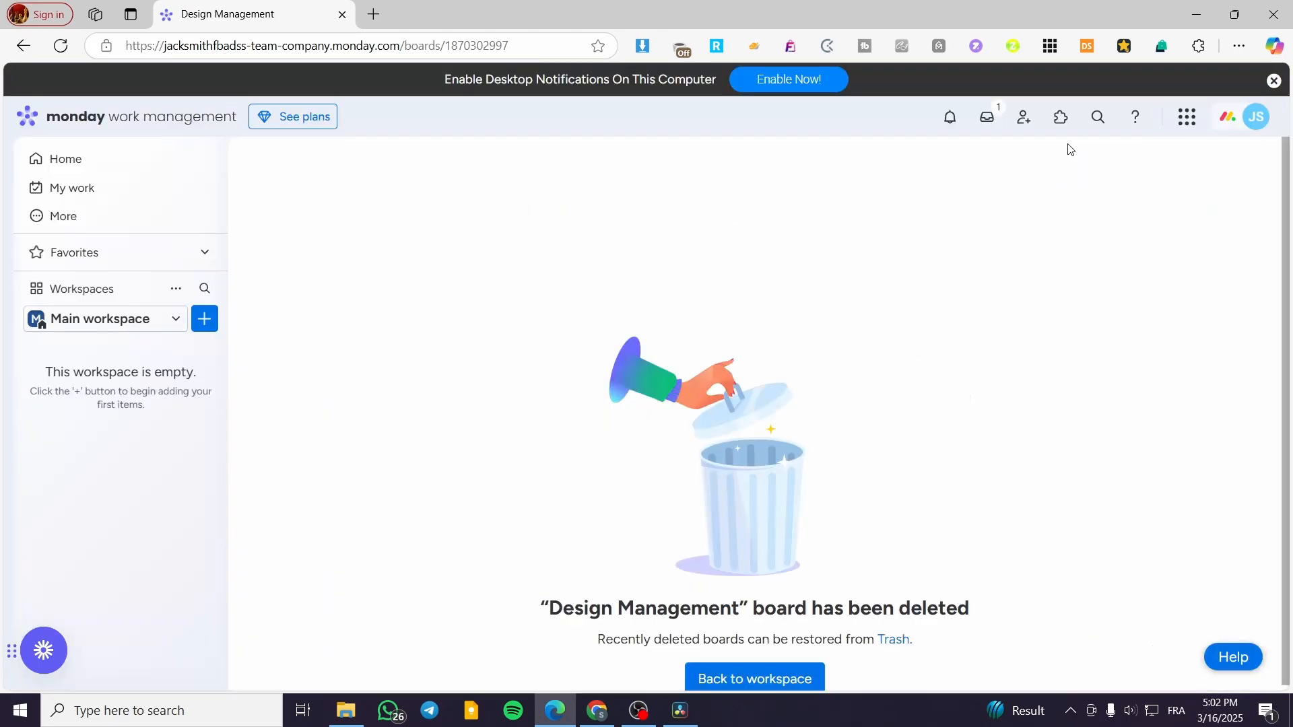
# Go back to the workspace page and switch to Main workspace.
pyautogui.click(760, 681)
pyautogui.click(135, 329)
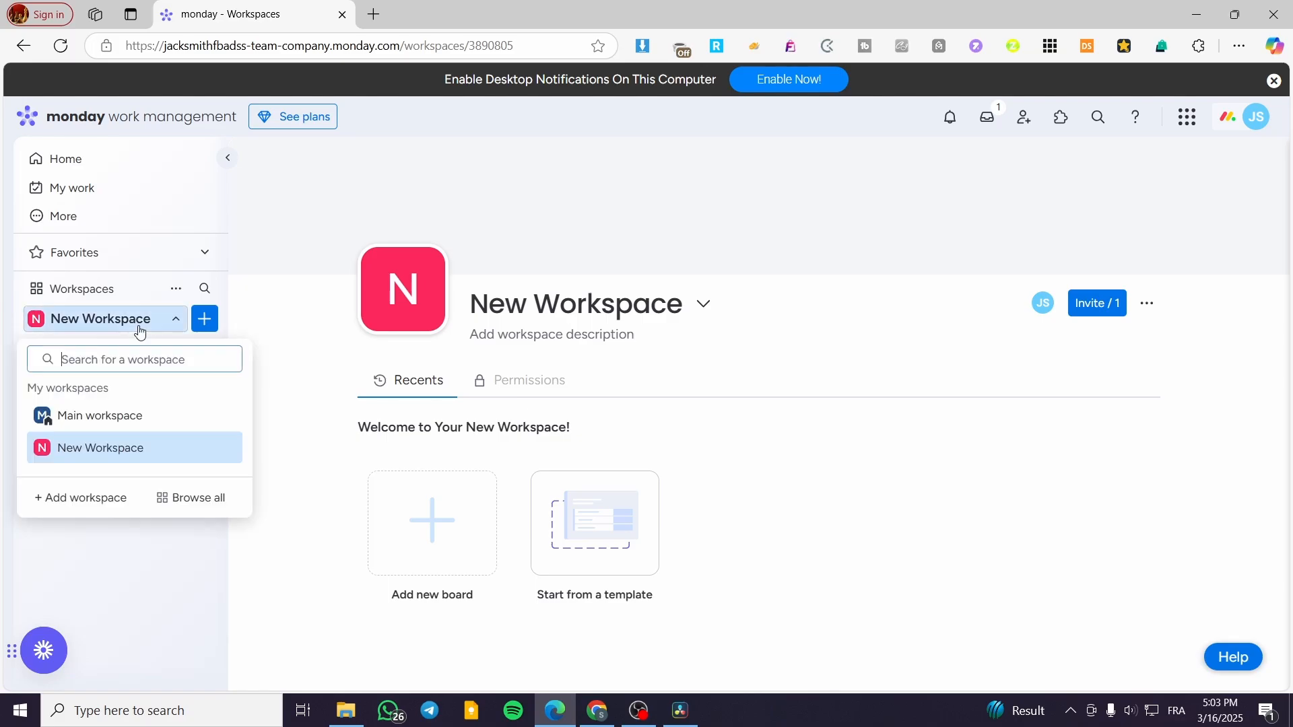
pyautogui.click(72, 415)
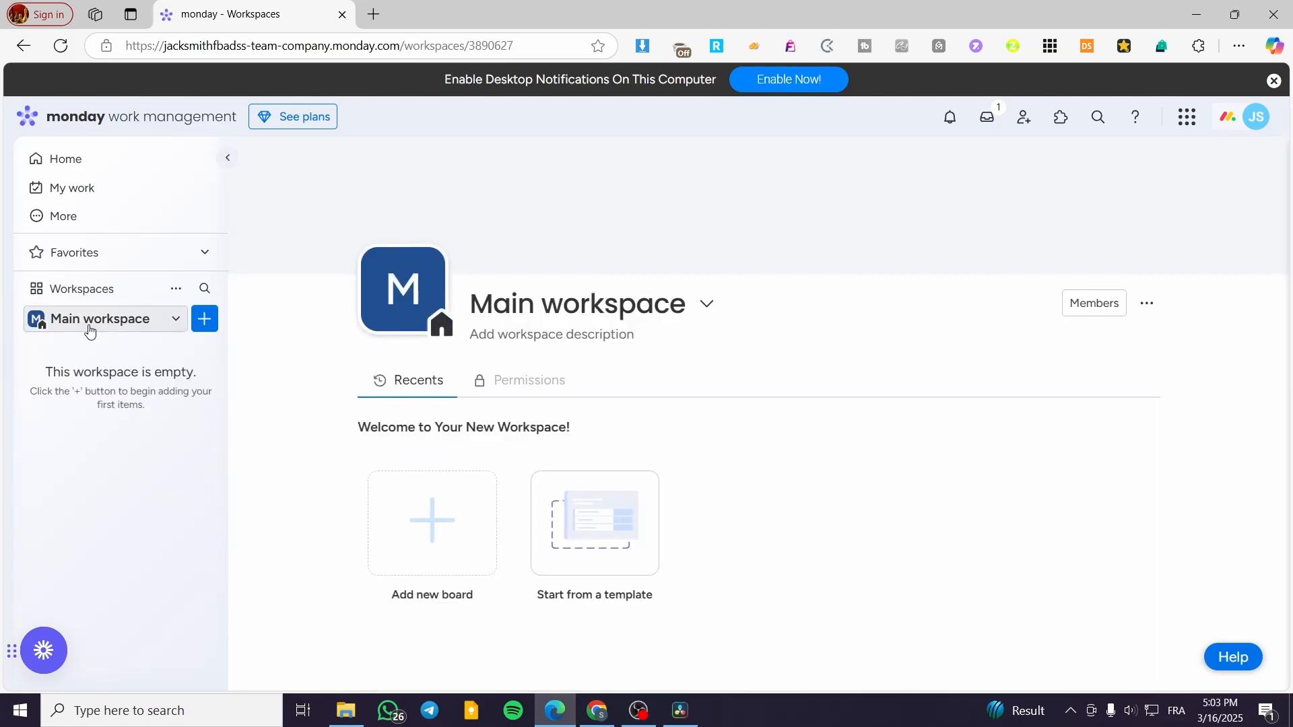
pyautogui.click(90, 331)
pyautogui.click(91, 329)
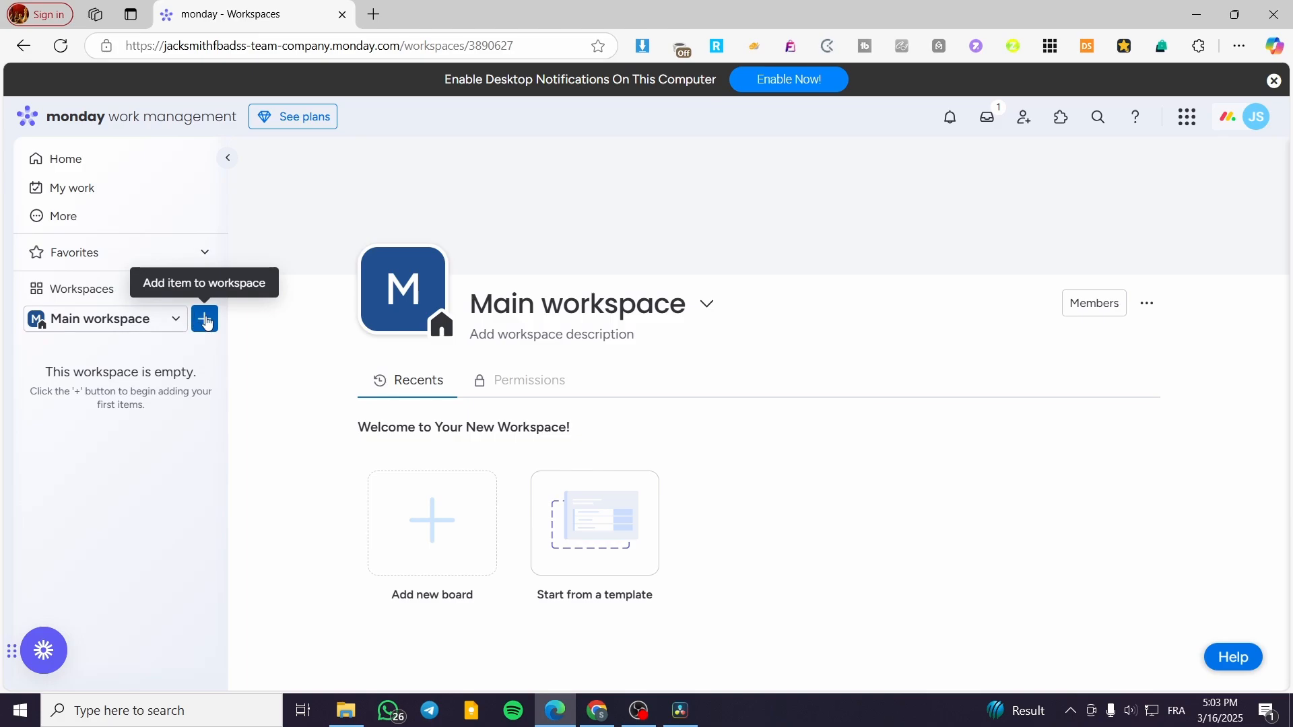
pyautogui.click(206, 321)
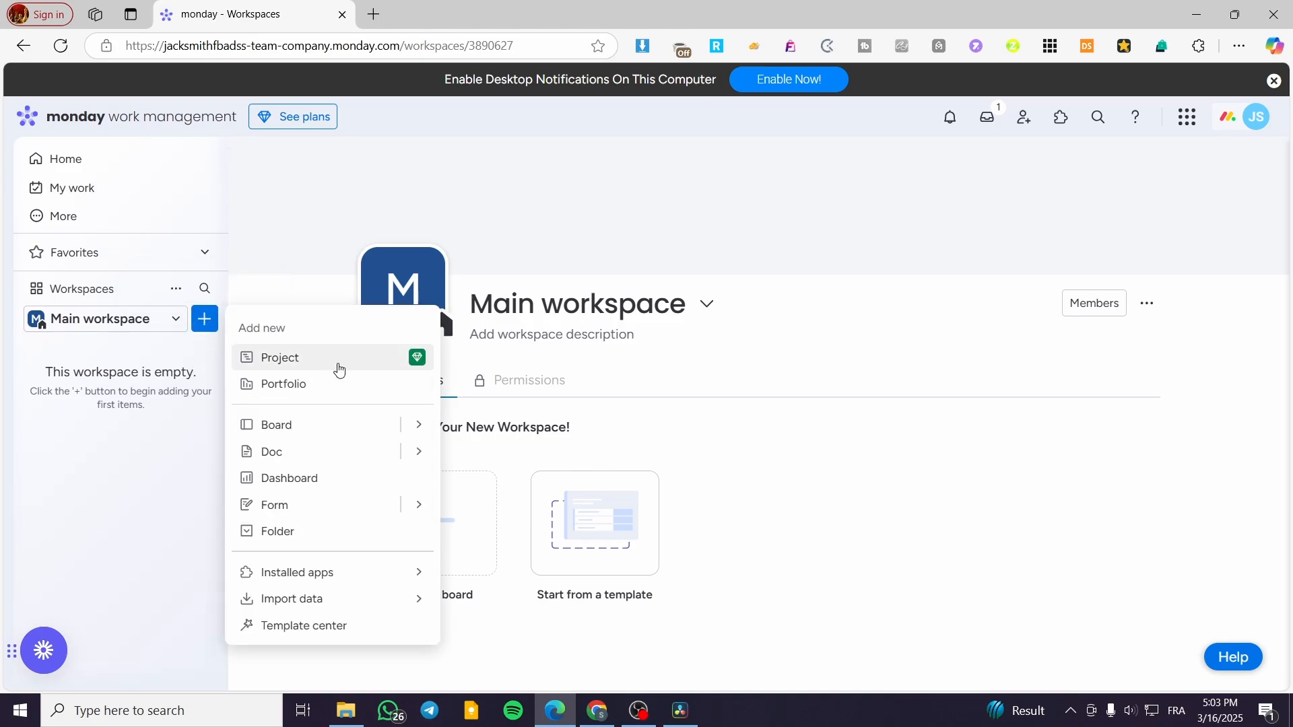
pyautogui.click(100, 436)
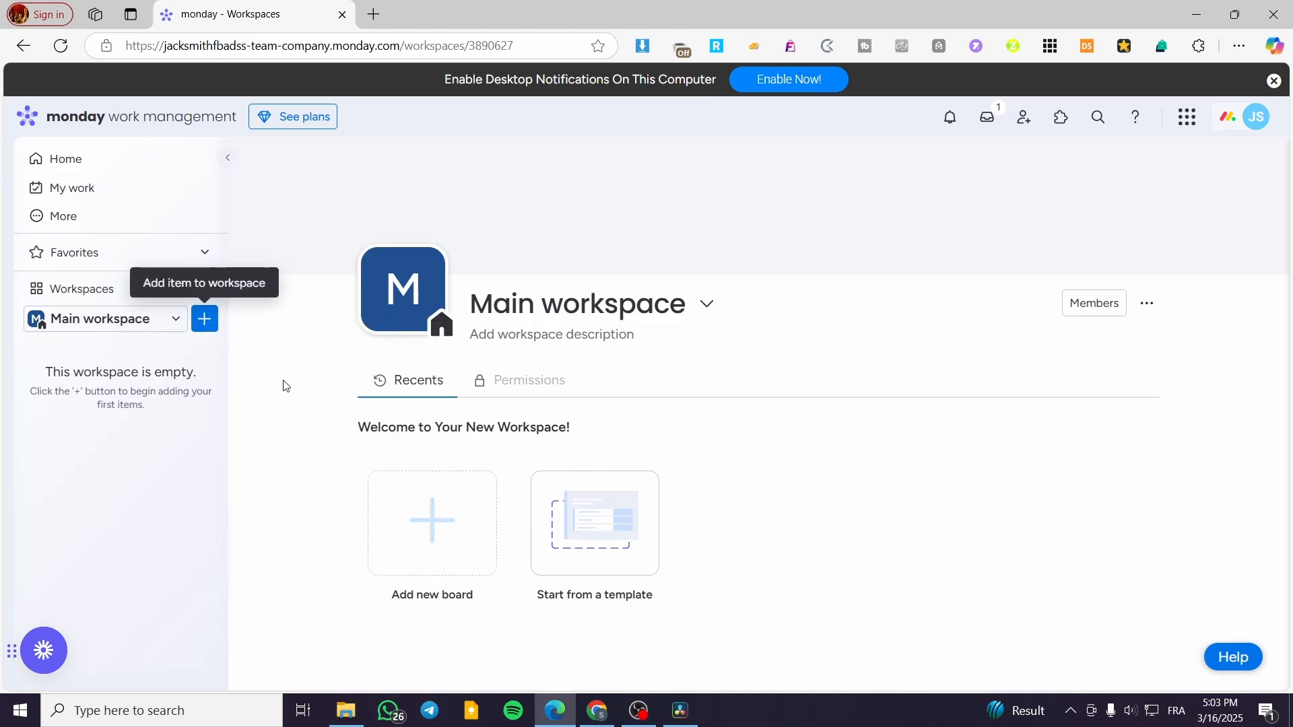
pyautogui.click(438, 537)
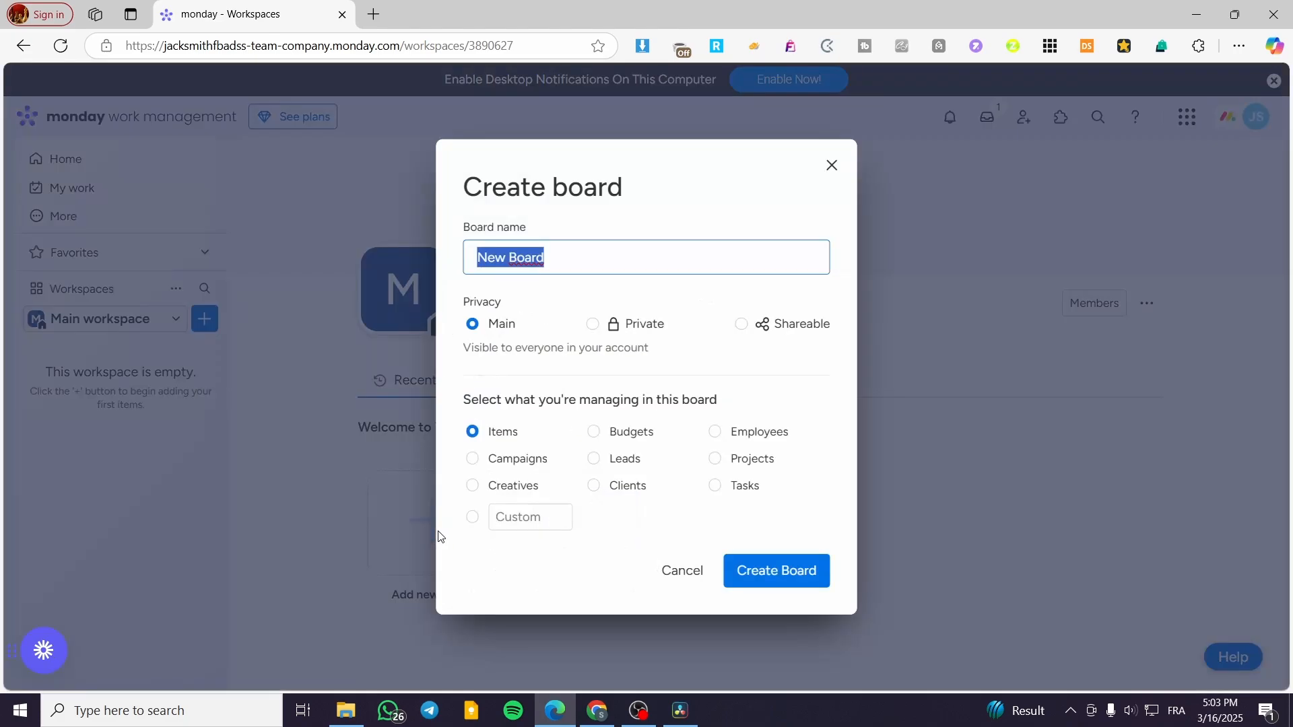
pyautogui.click(845, 170)
pyautogui.click(832, 166)
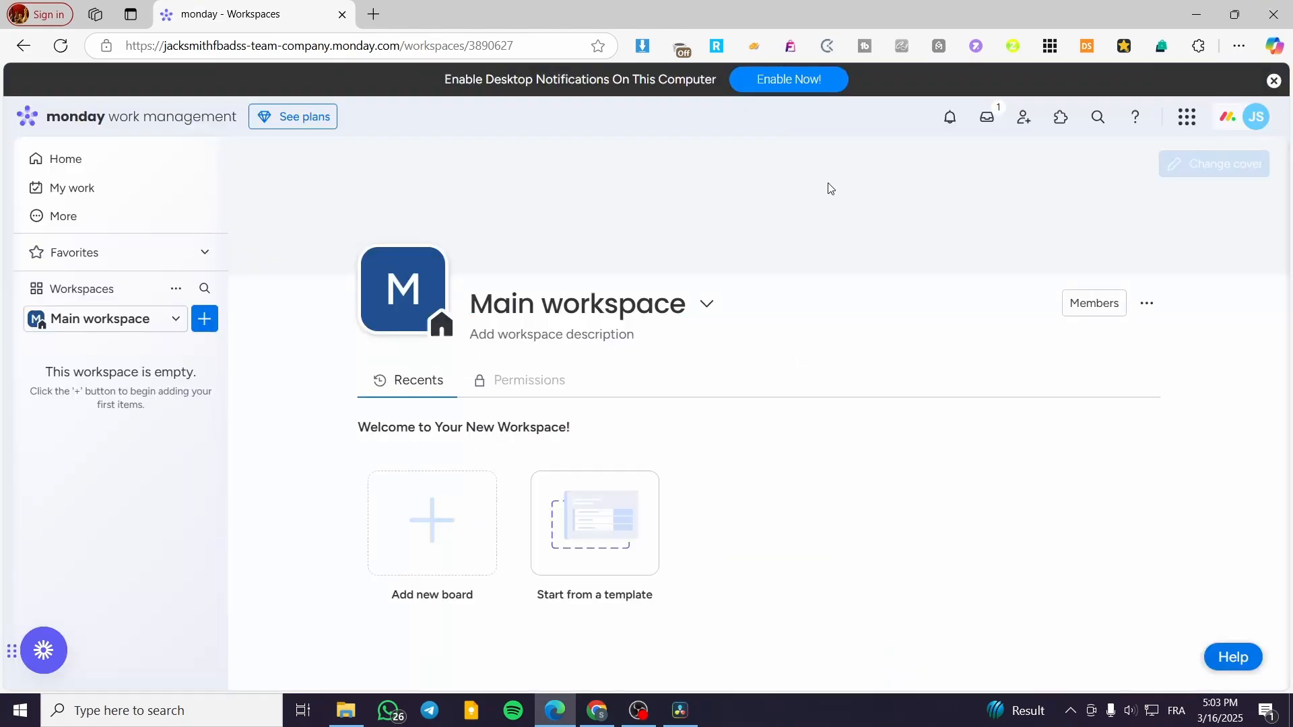
# Browse the work management templates and create a board from the Single Marketing Project template.
pyautogui.click(620, 491)
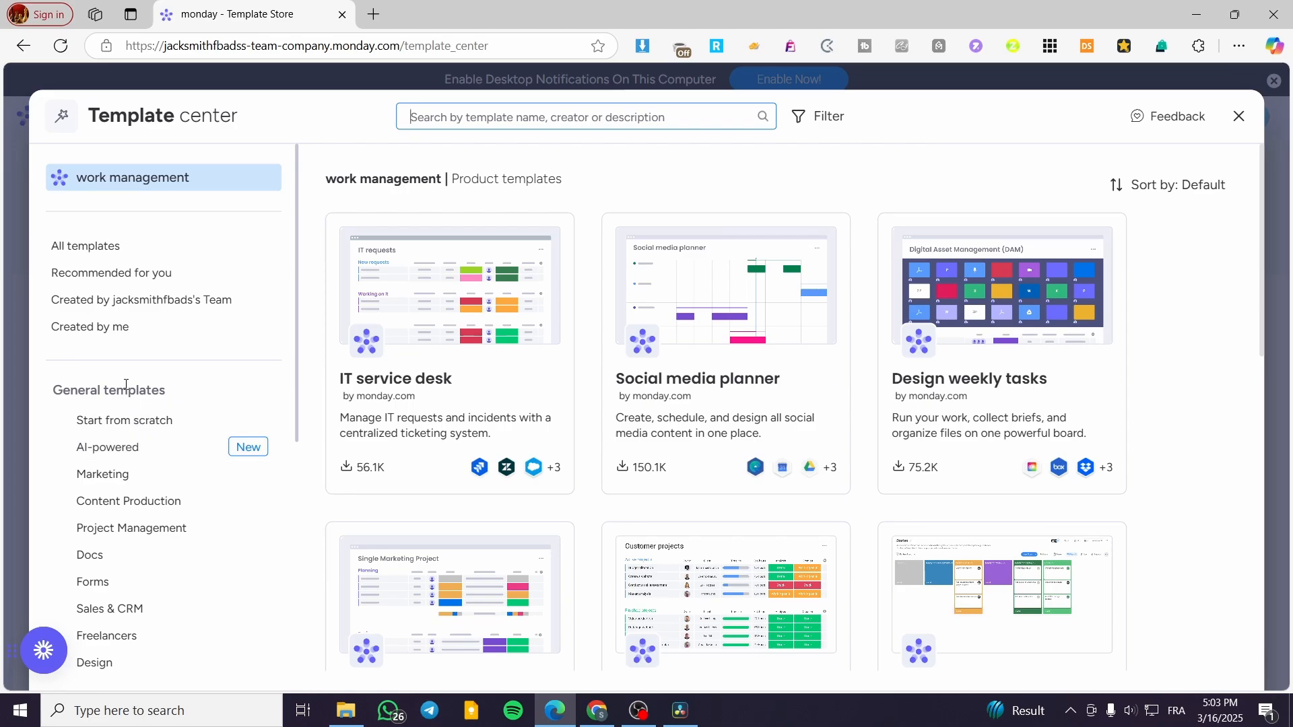
pyautogui.scroll(-3, 687, 375)
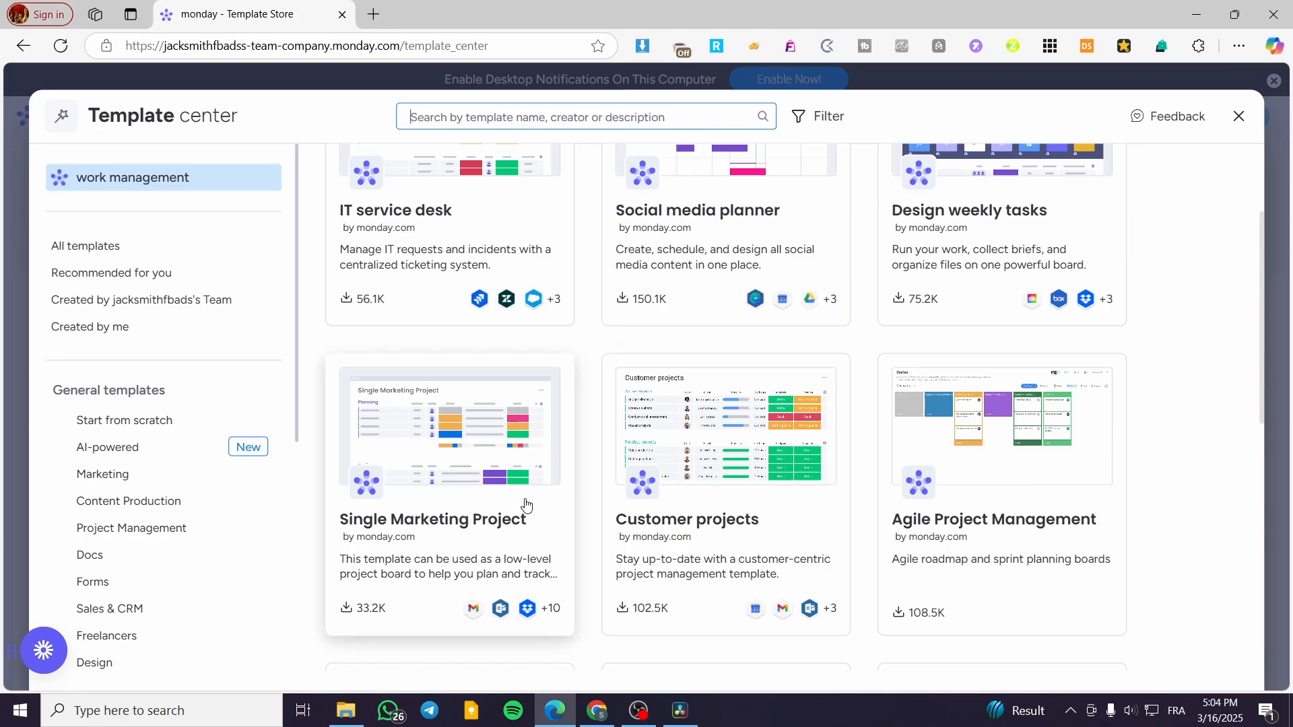
pyautogui.scroll(-3, 528, 501)
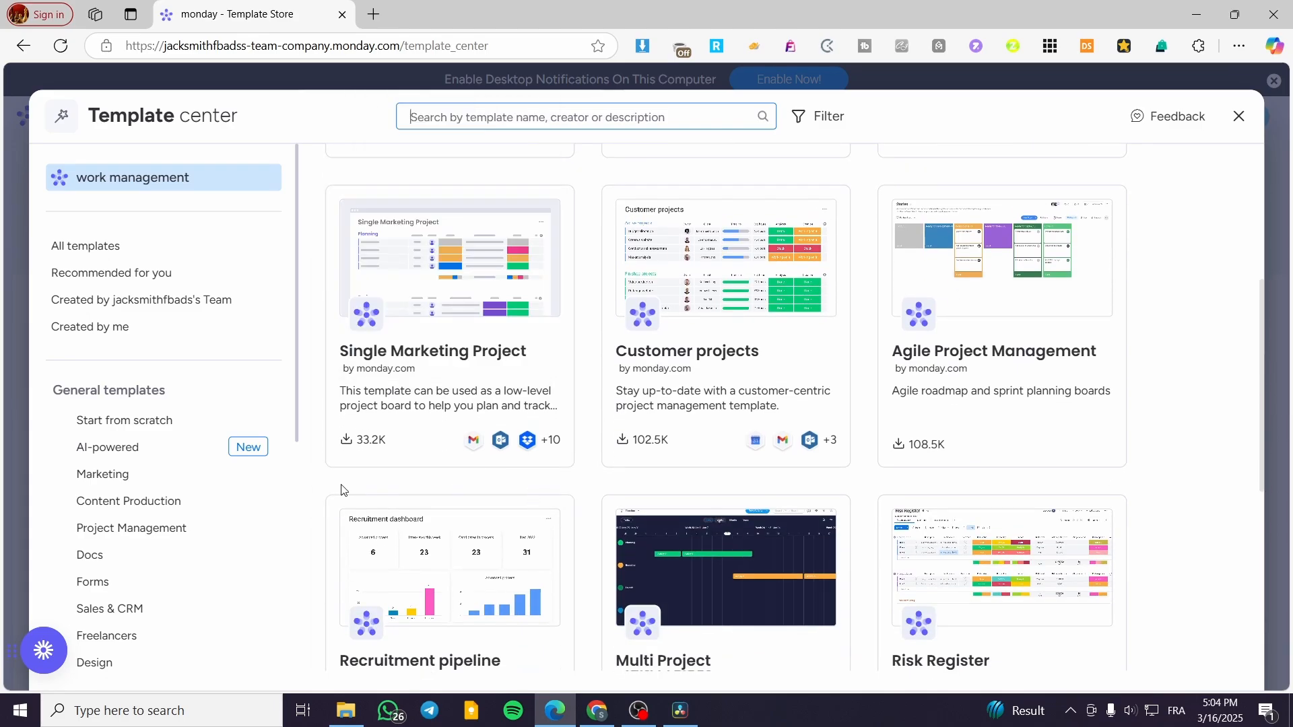
pyautogui.scroll(-2, 169, 498)
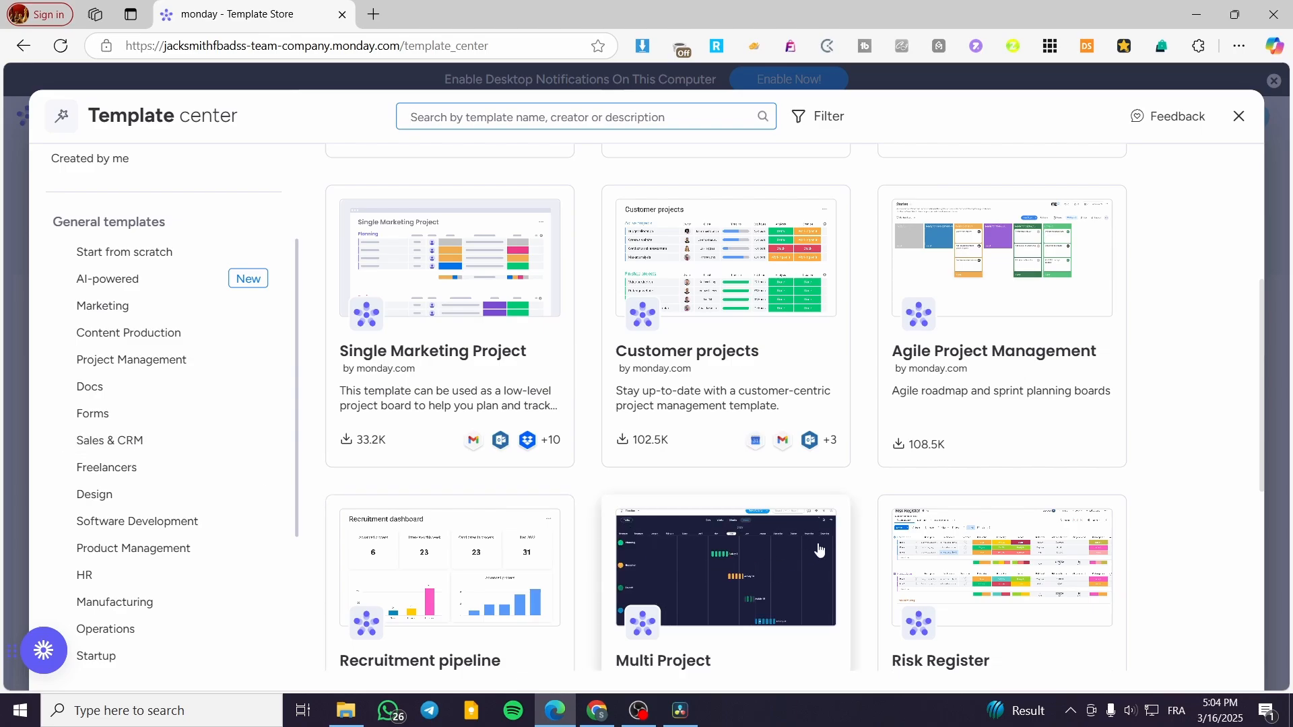
pyautogui.scroll(-2, 783, 535)
pyautogui.scroll(-5, 754, 519)
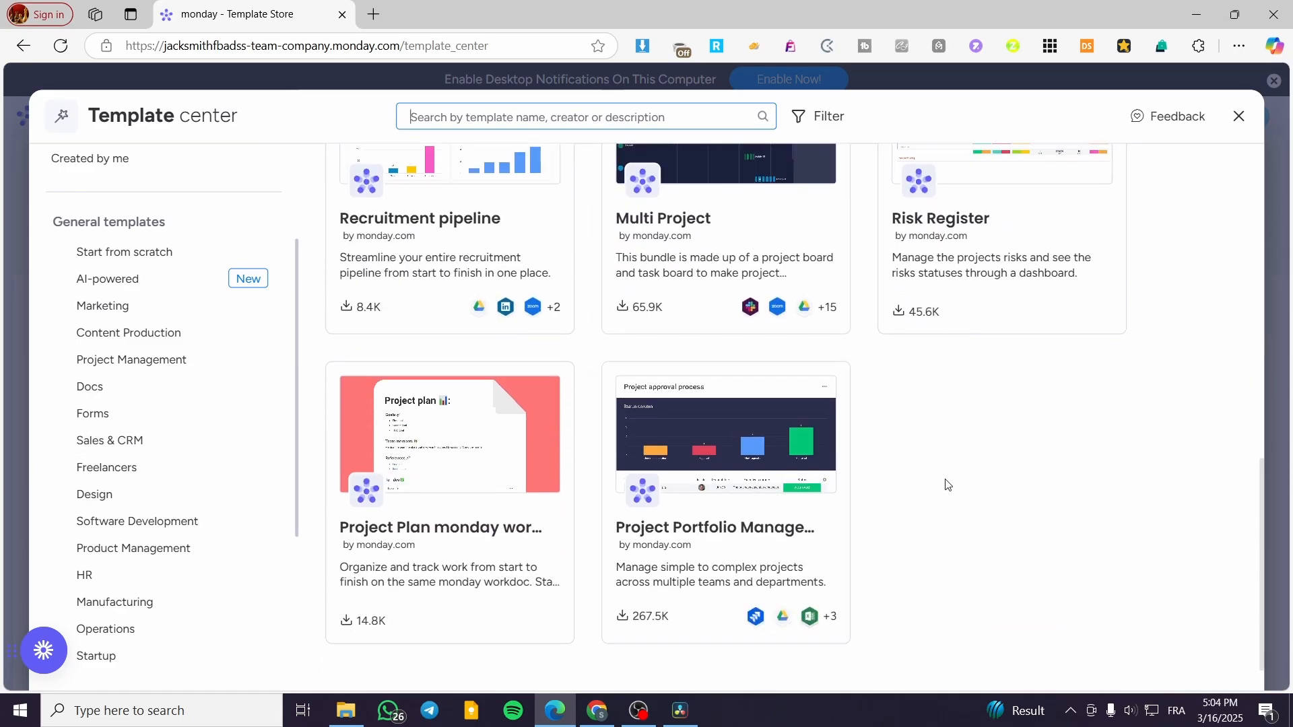
pyautogui.scroll(6, 444, 498)
pyautogui.scroll(2, 147, 543)
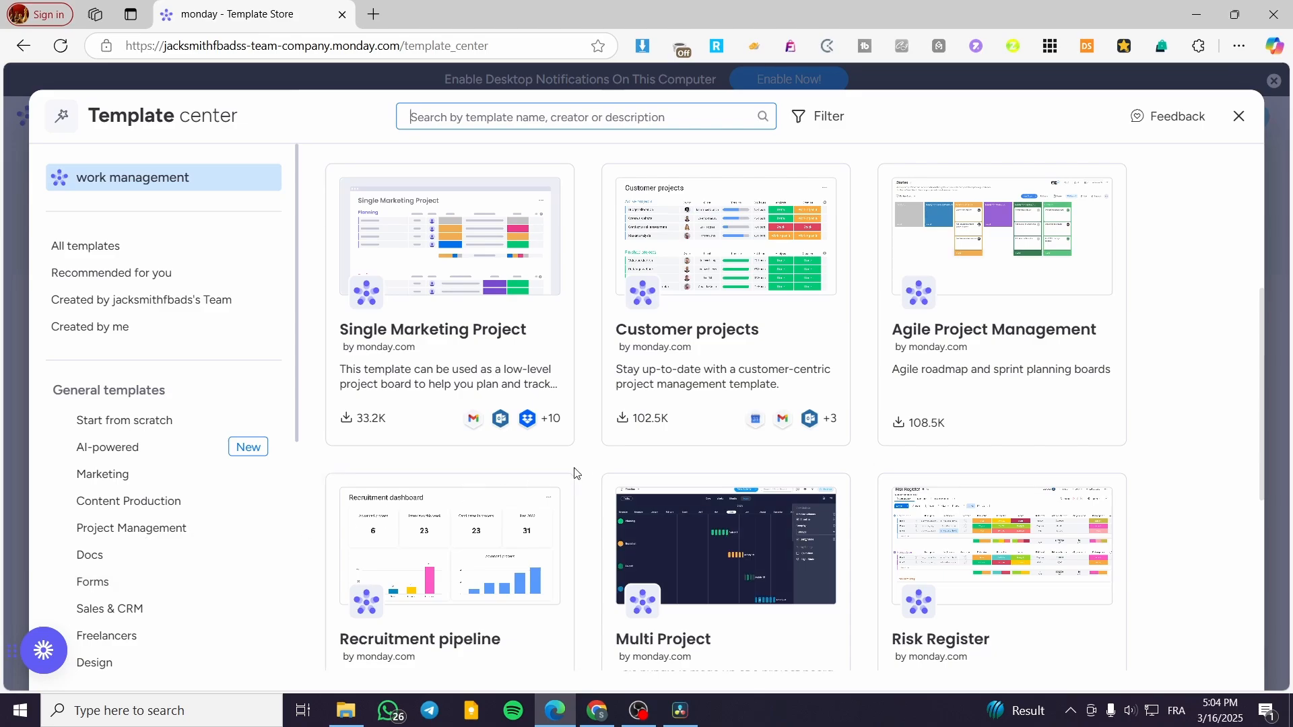
pyautogui.scroll(1, 574, 470)
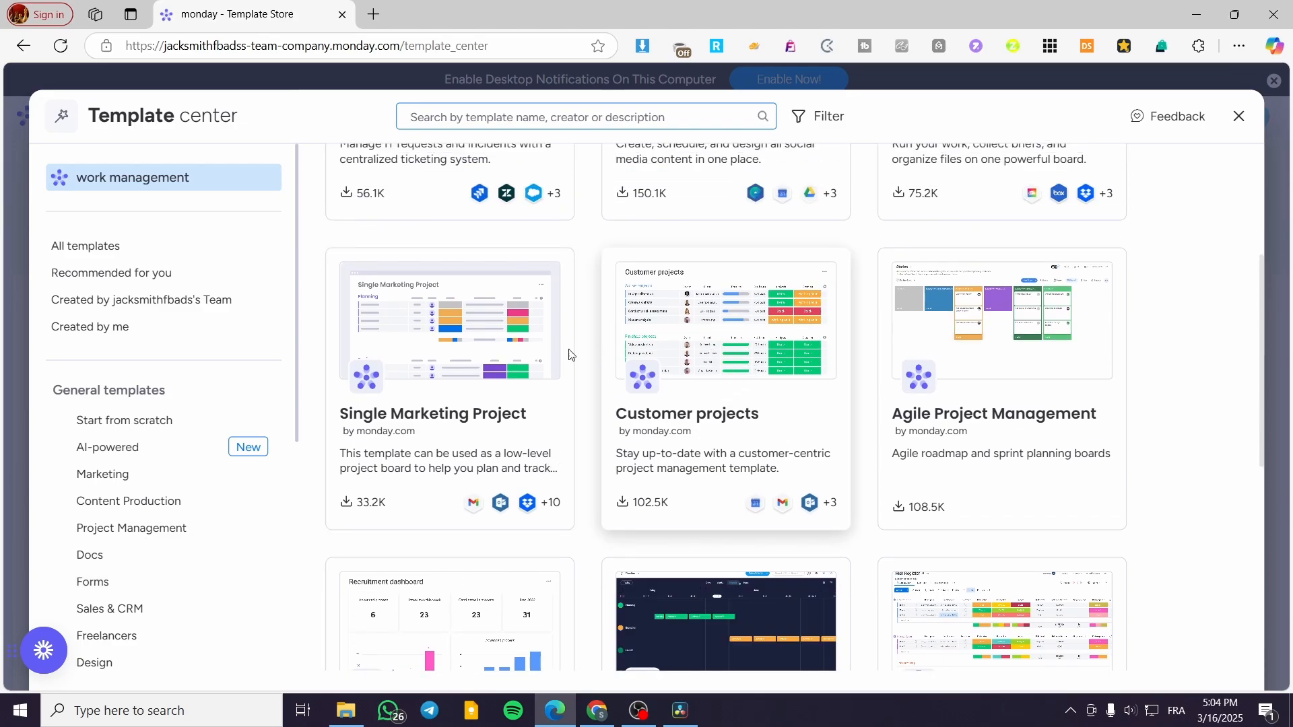
pyautogui.click(428, 352)
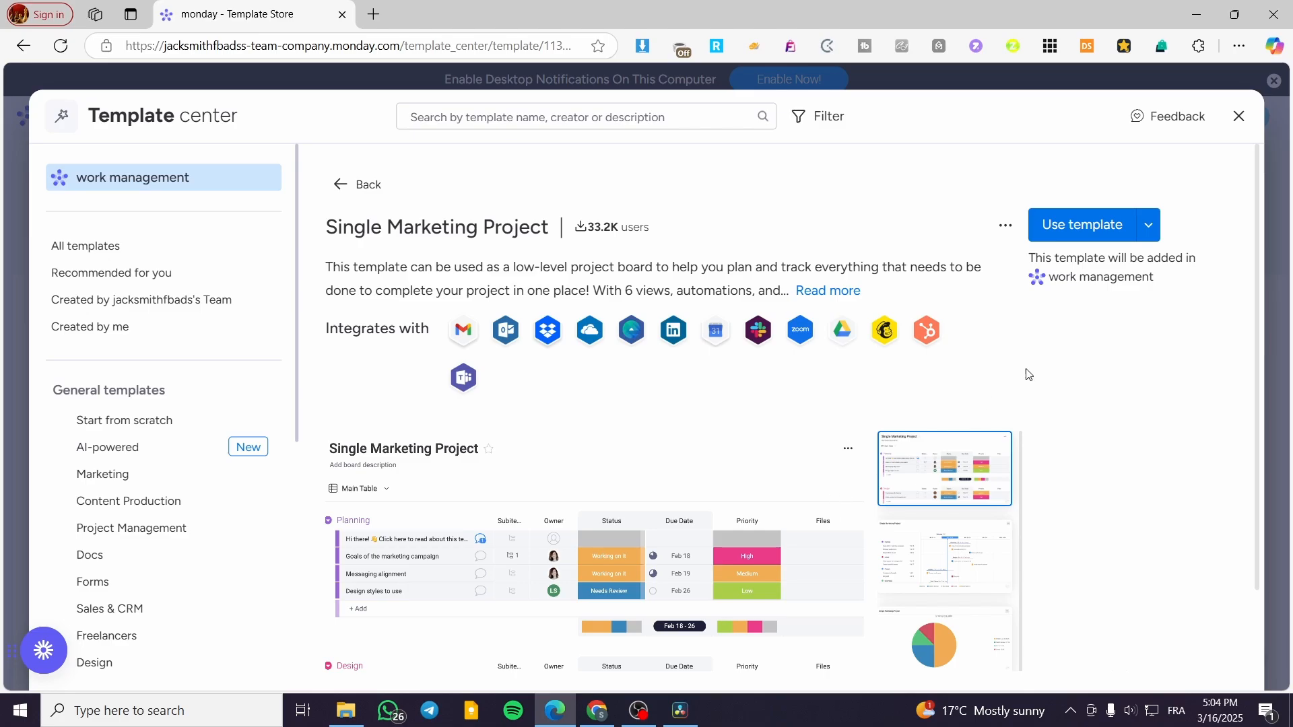
pyautogui.click(1083, 227)
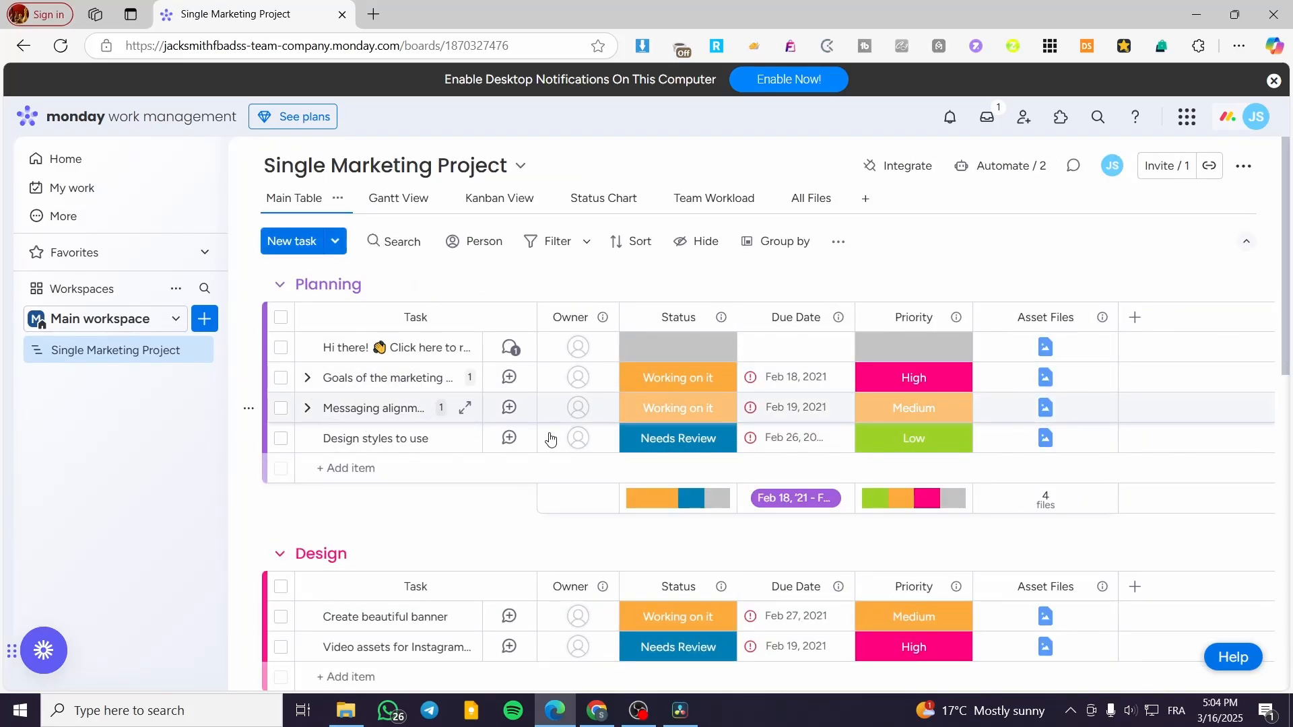
# Preview the welcome task's asset file and close the preview.
pyautogui.click(1054, 348)
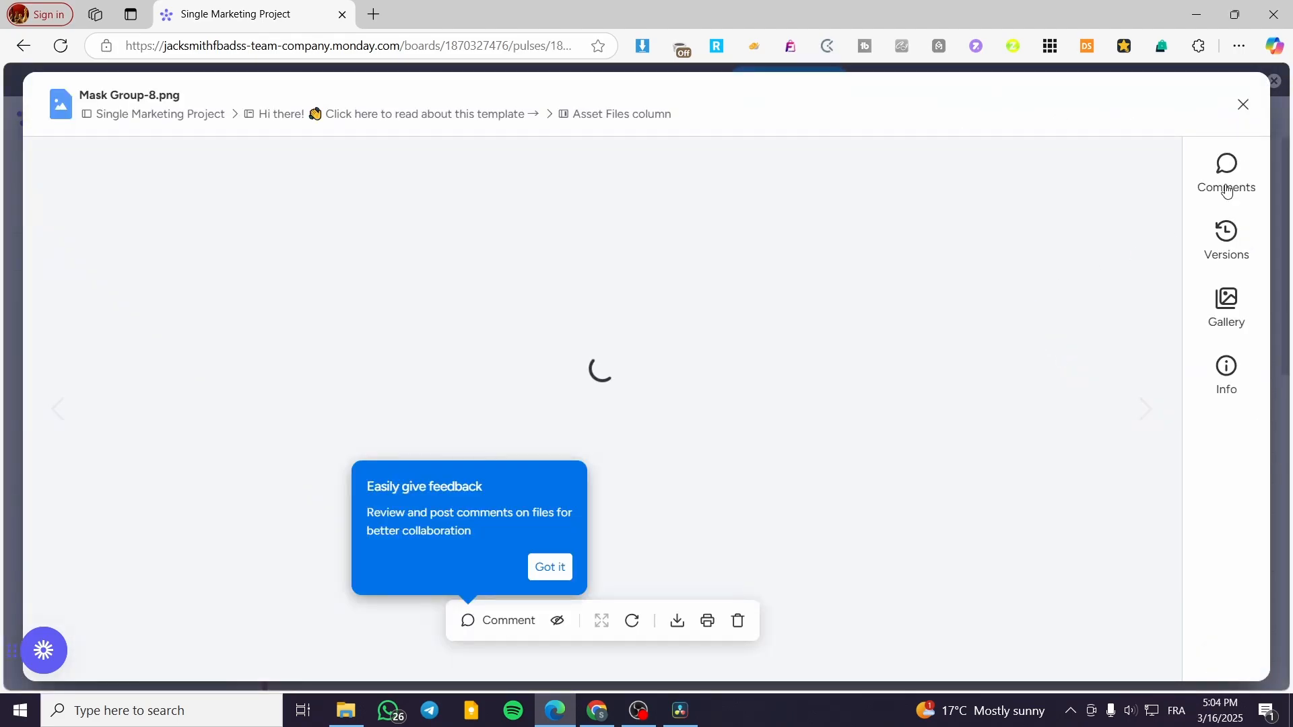
pyautogui.click(1245, 110)
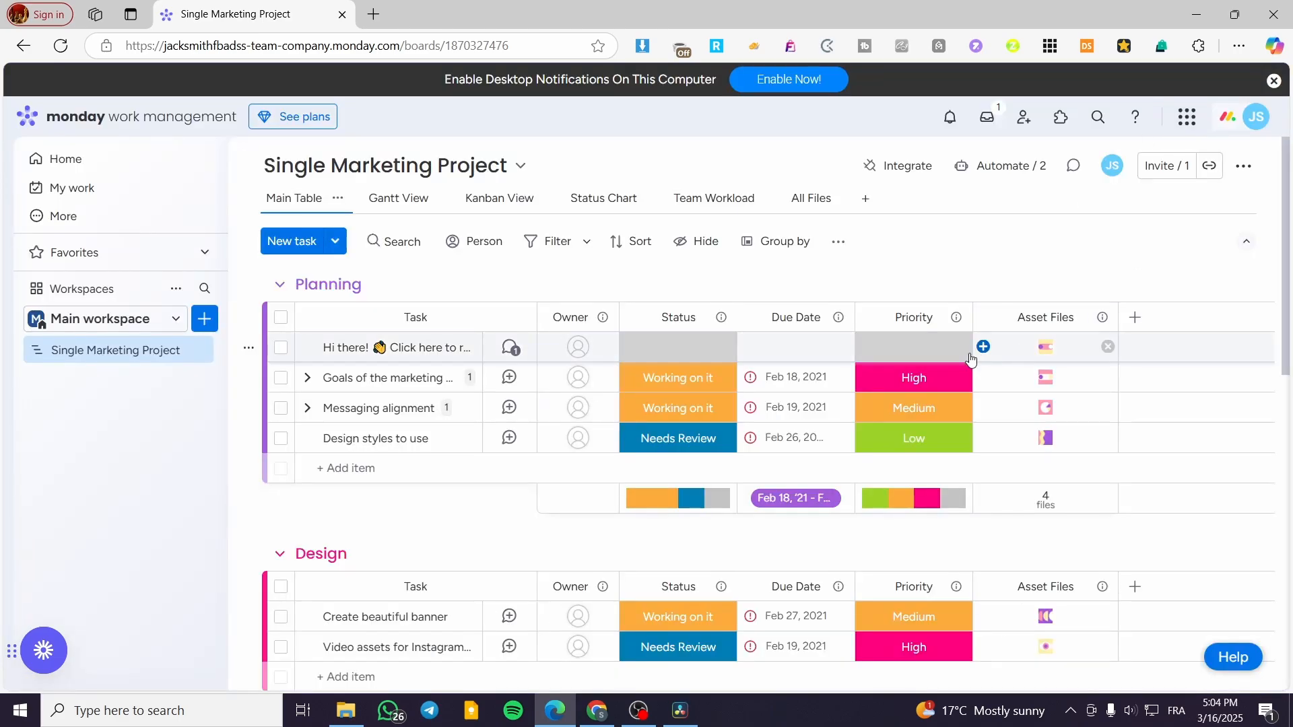
# Assign owners to the four Planning tasks: the named user to the first and third, the e-mail account to the others.
pyautogui.click(947, 379)
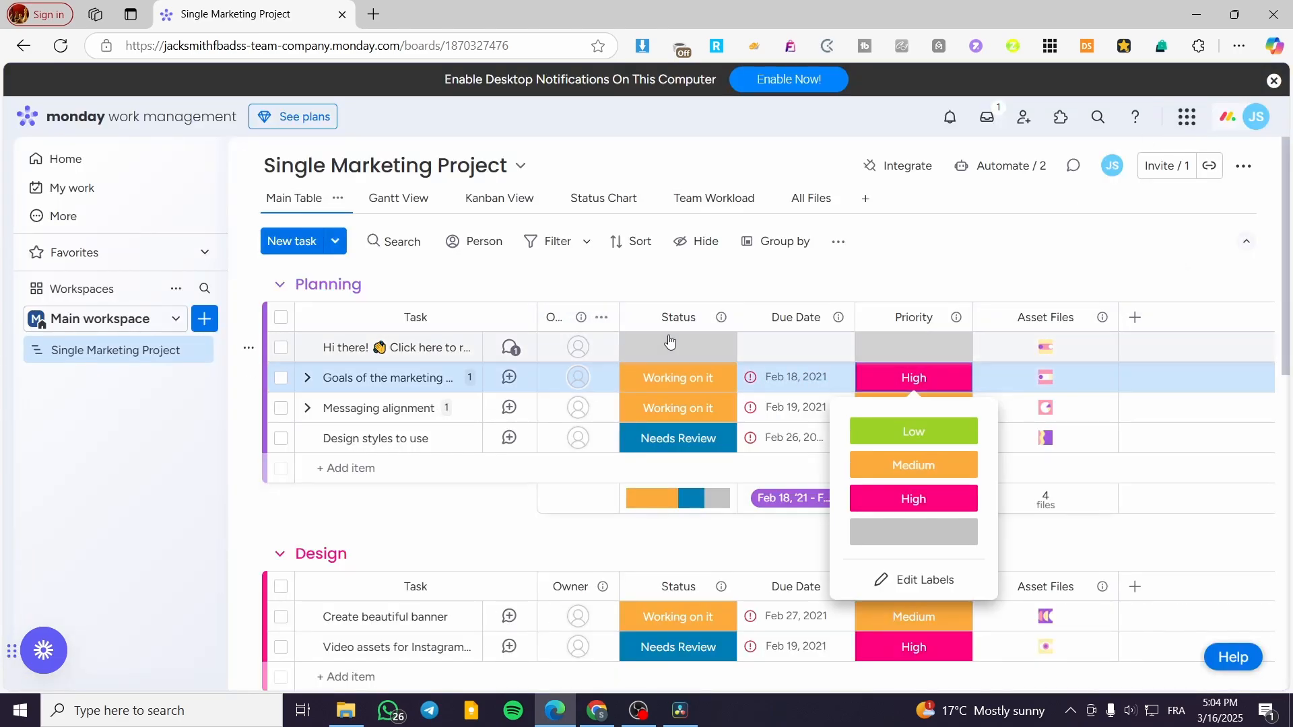
pyautogui.click(577, 347)
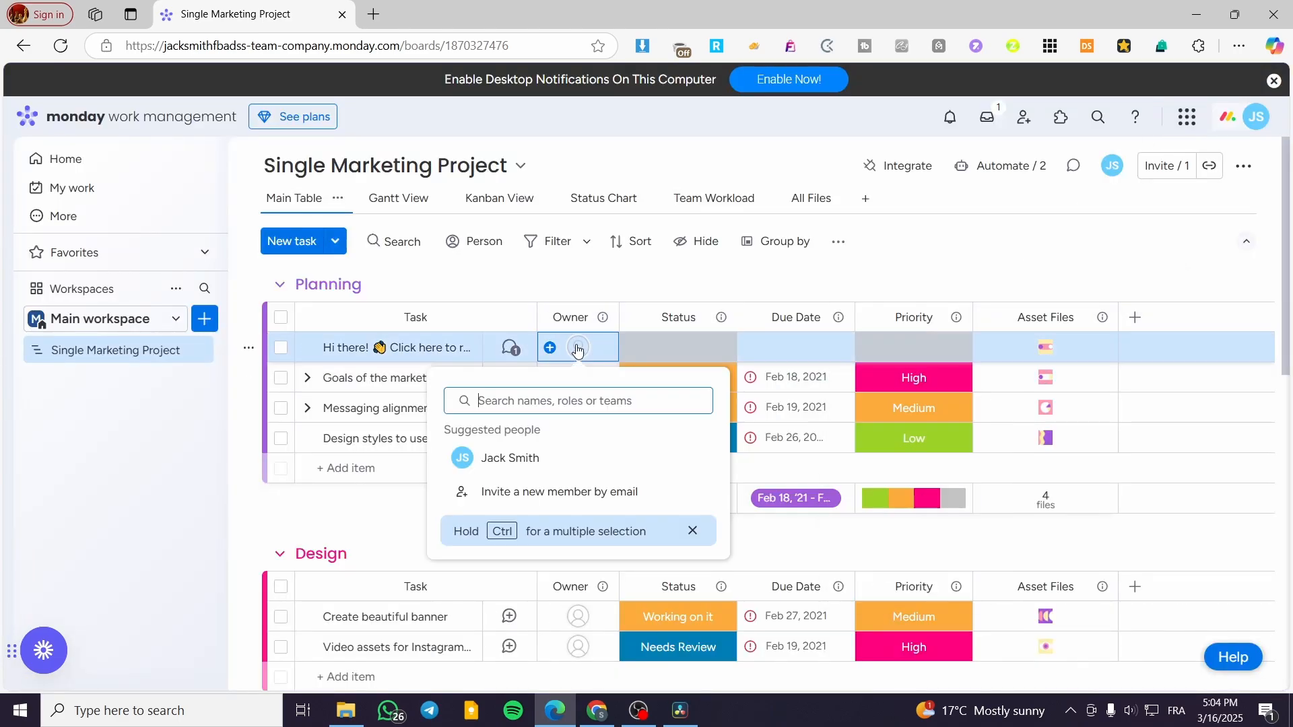
pyautogui.click(548, 459)
pyautogui.click(559, 378)
pyautogui.click(579, 520)
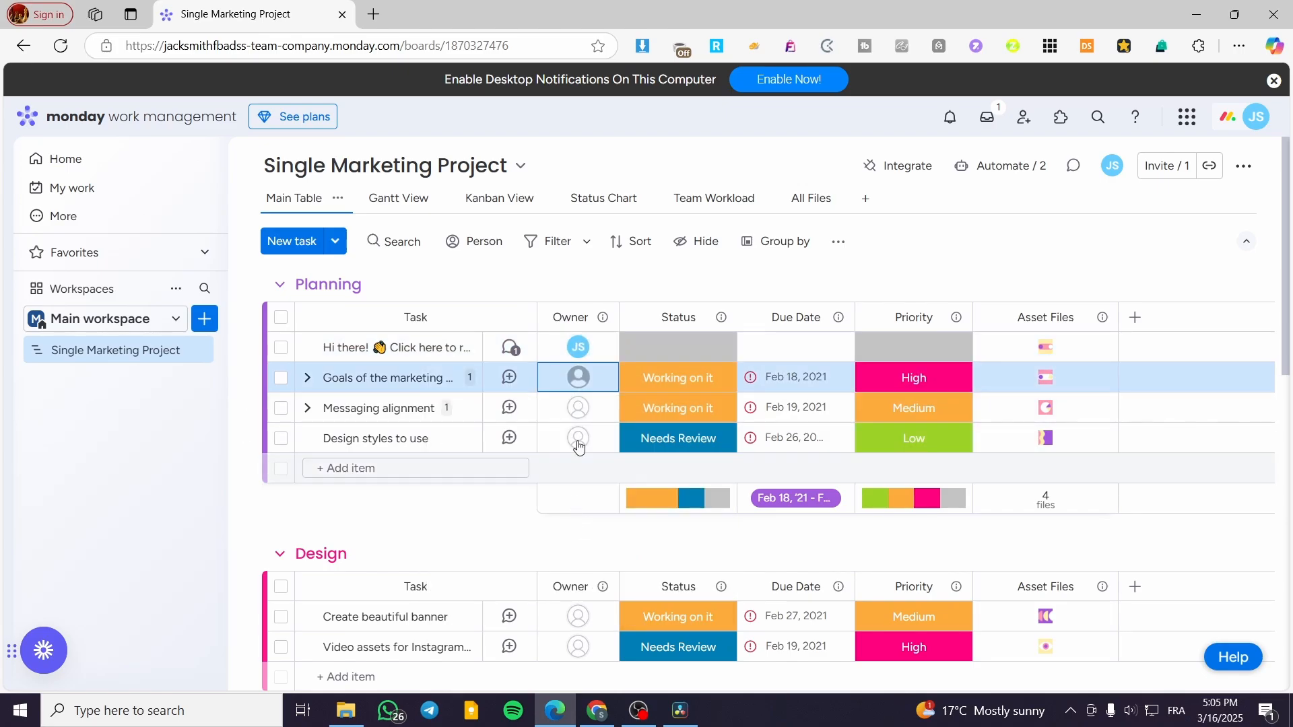
pyautogui.click(572, 408)
pyautogui.click(589, 532)
pyautogui.click(588, 439)
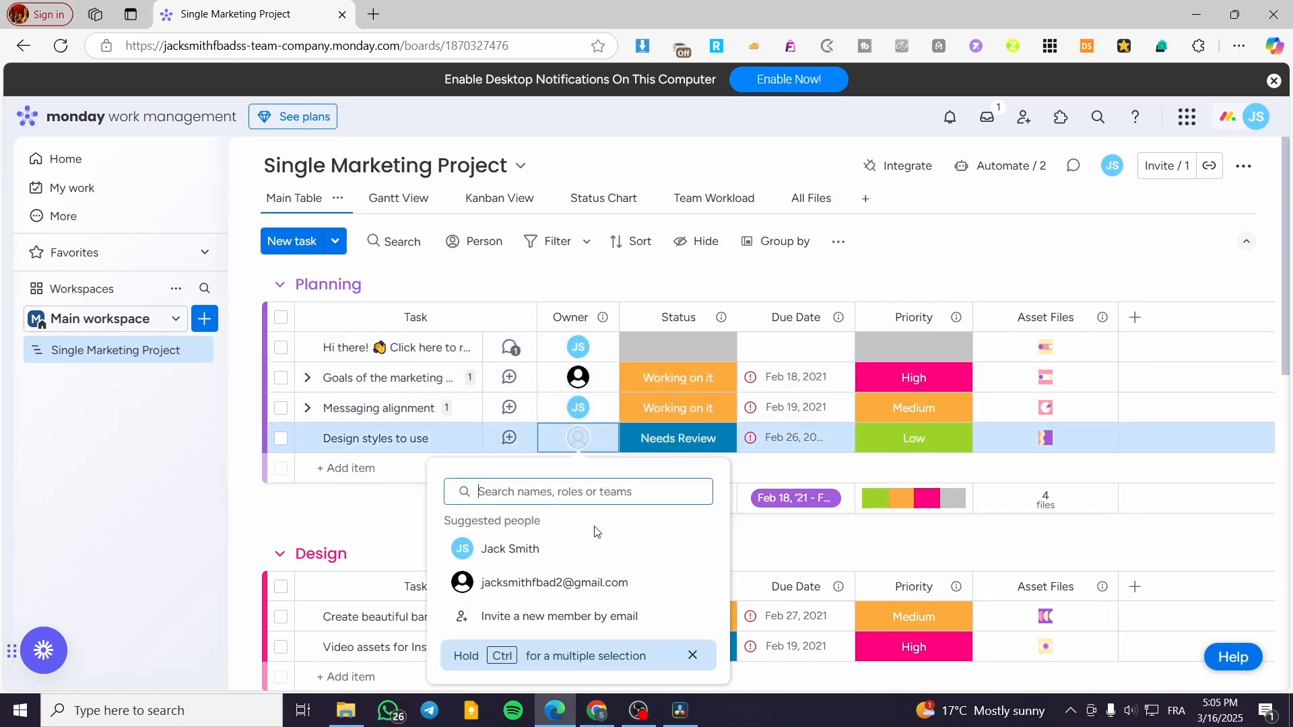
pyautogui.click(595, 581)
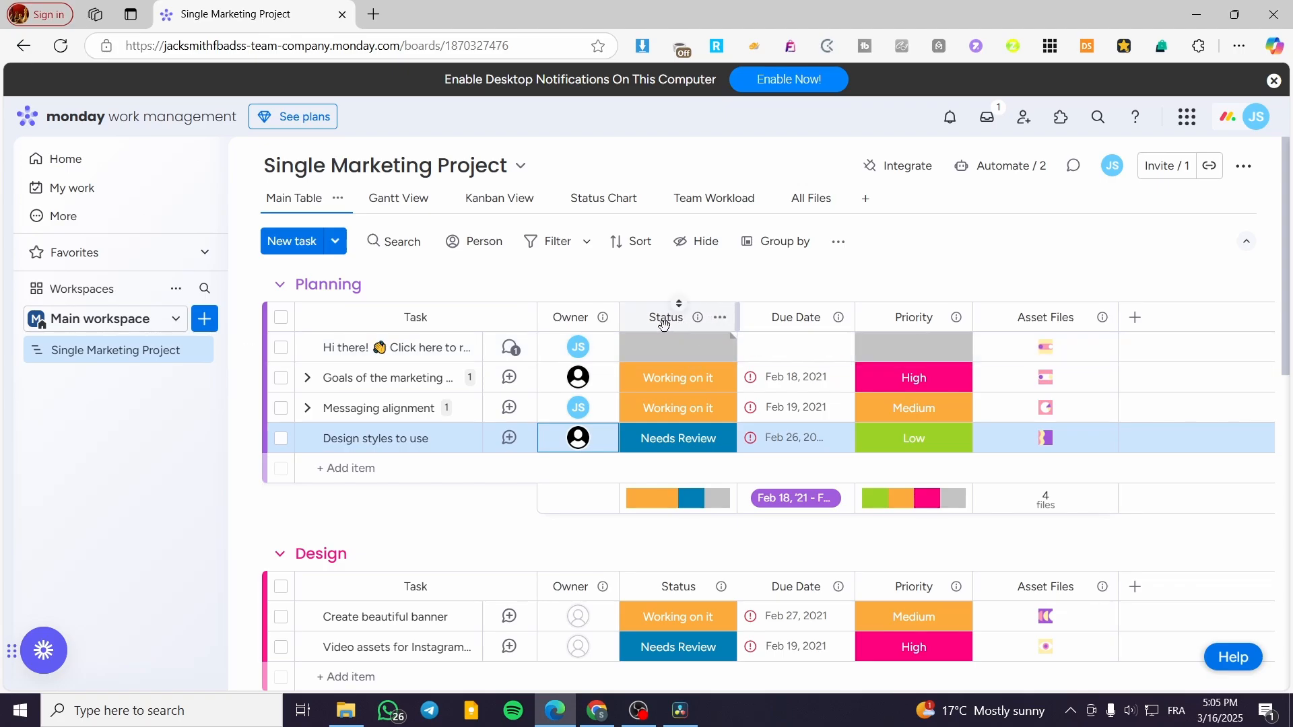
# Add a Welcome Message status label and apply it to the welcome task.
pyautogui.click(694, 349)
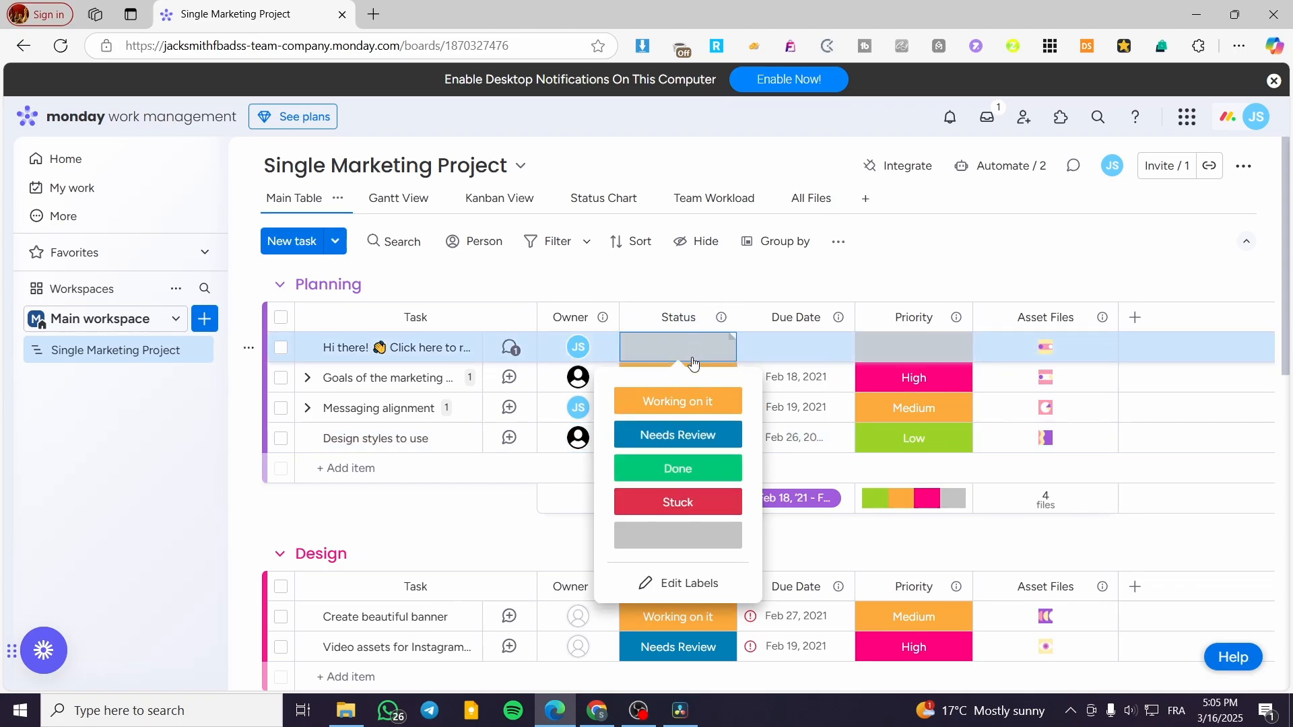
pyautogui.click(705, 586)
pyautogui.click(705, 571)
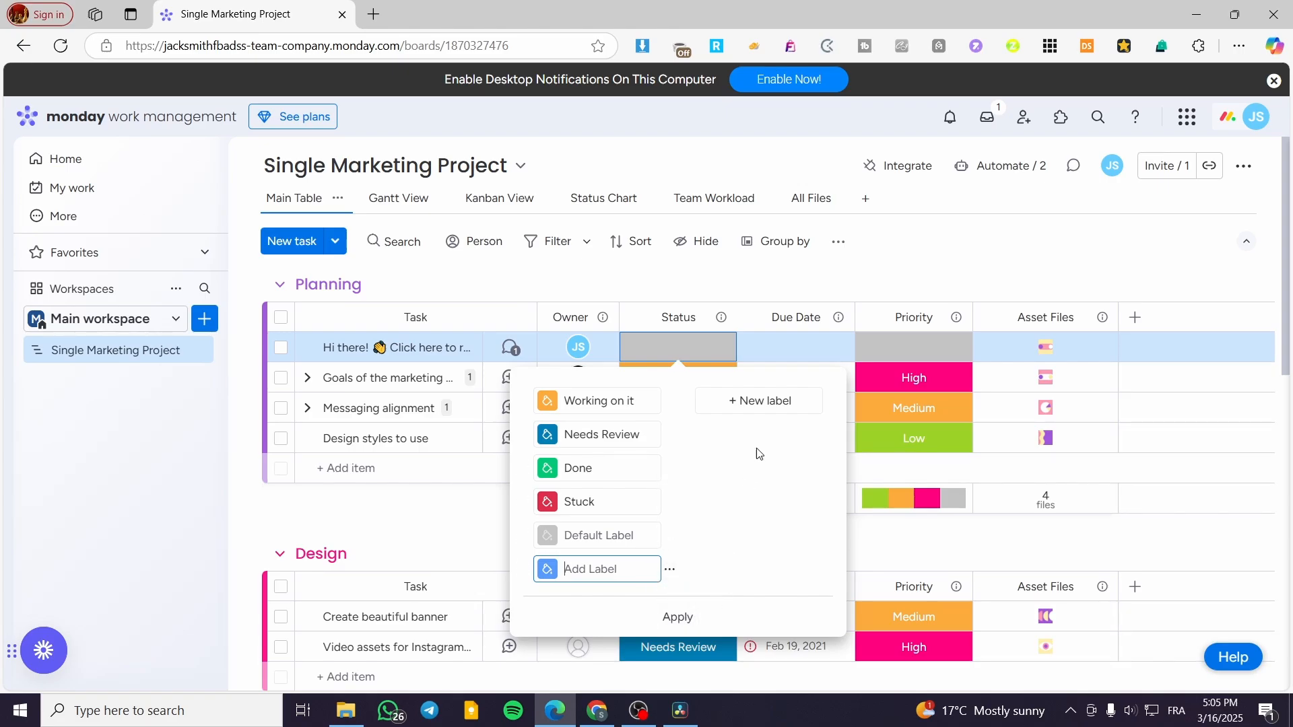
pyautogui.click(768, 400)
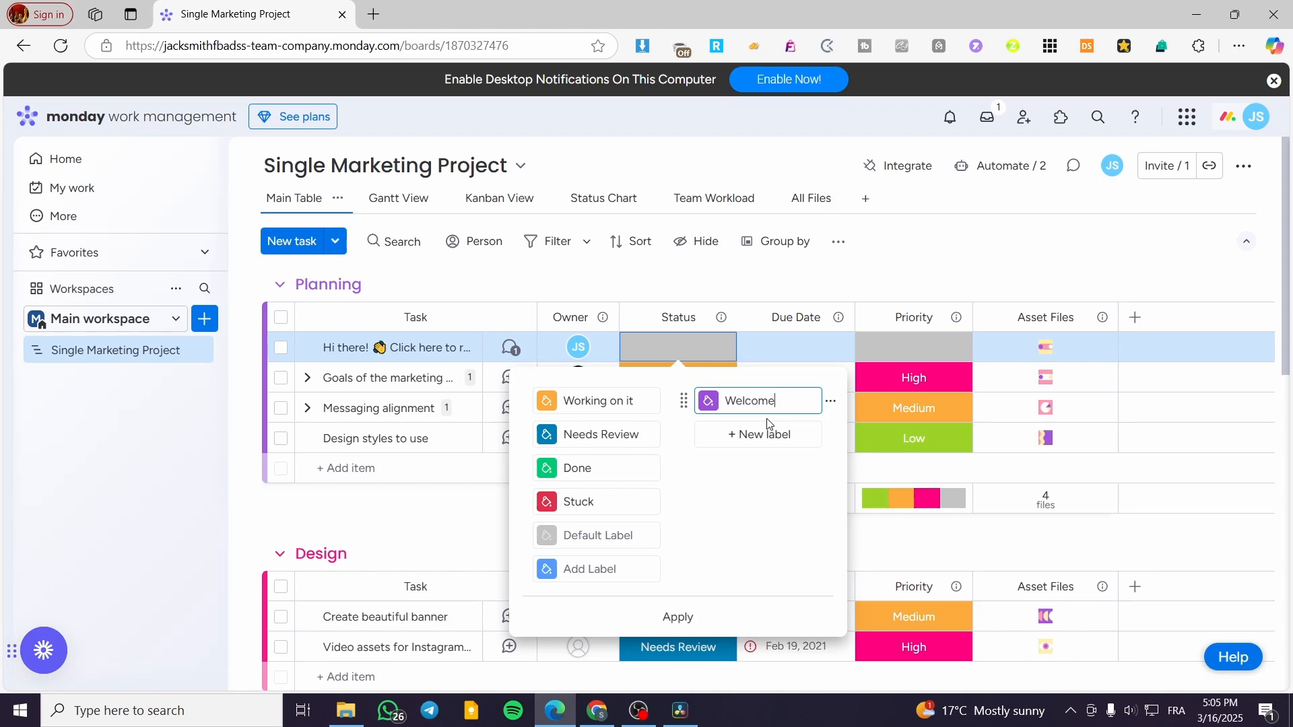
pyautogui.write('Welcome Message')
pyautogui.click(678, 617)
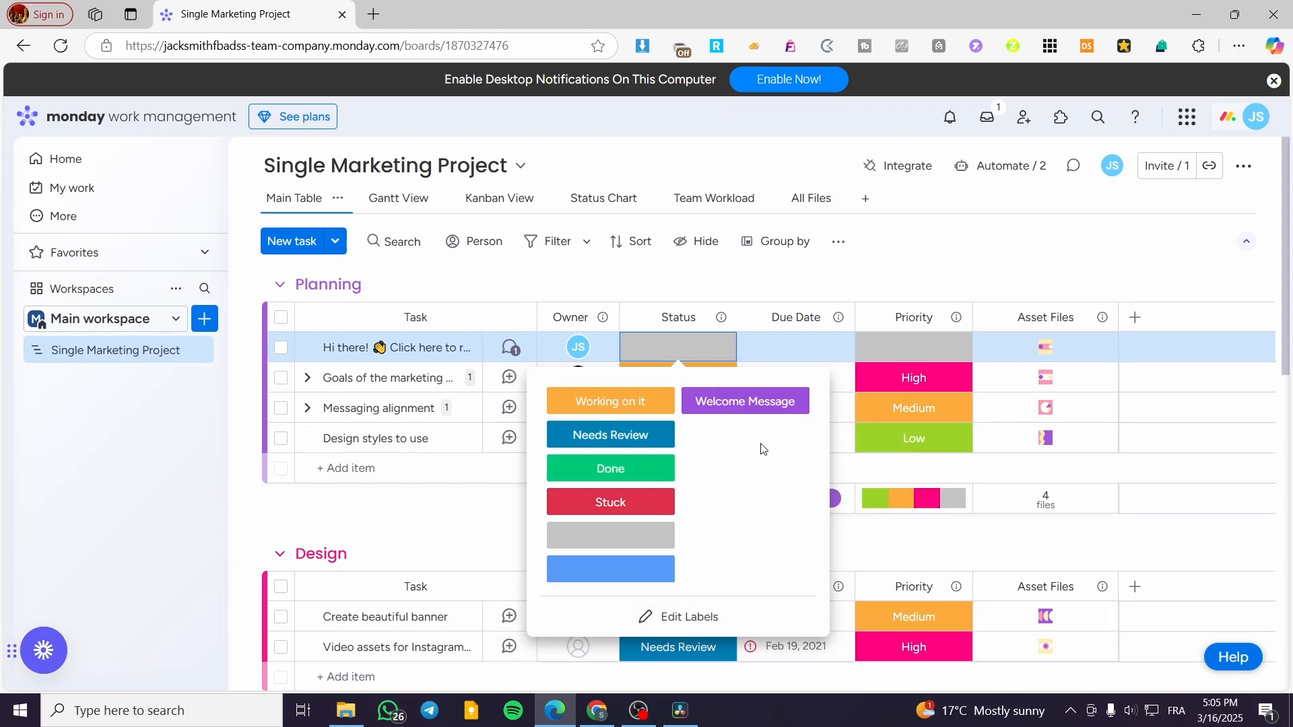
pyautogui.click(746, 402)
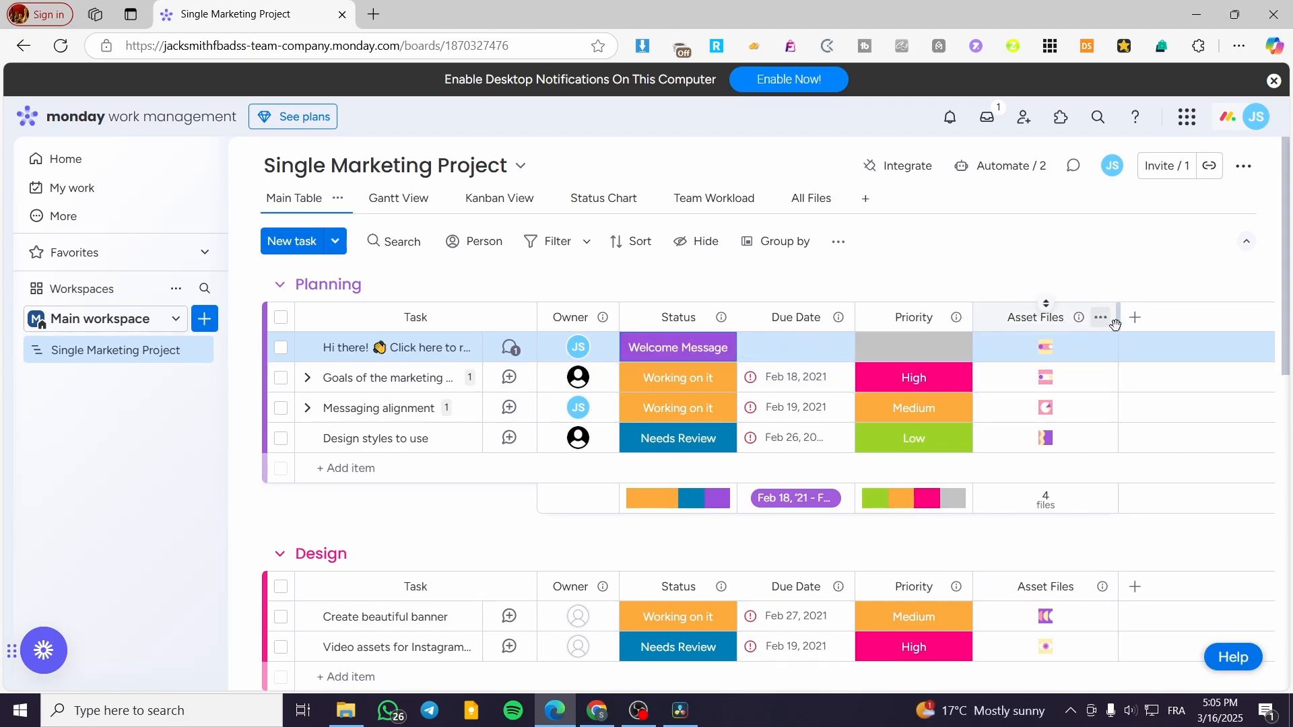
# Add a Progress tracking column to the board.
pyautogui.click(1135, 317)
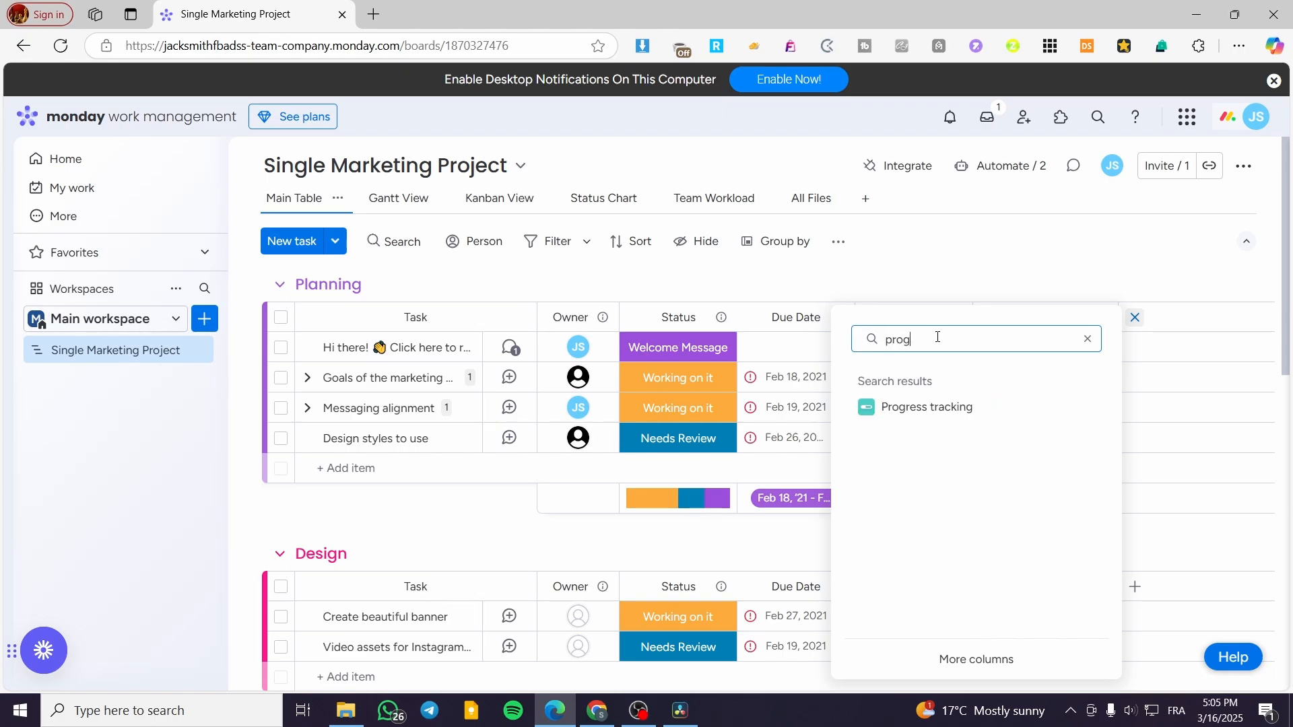
pyautogui.click(983, 414)
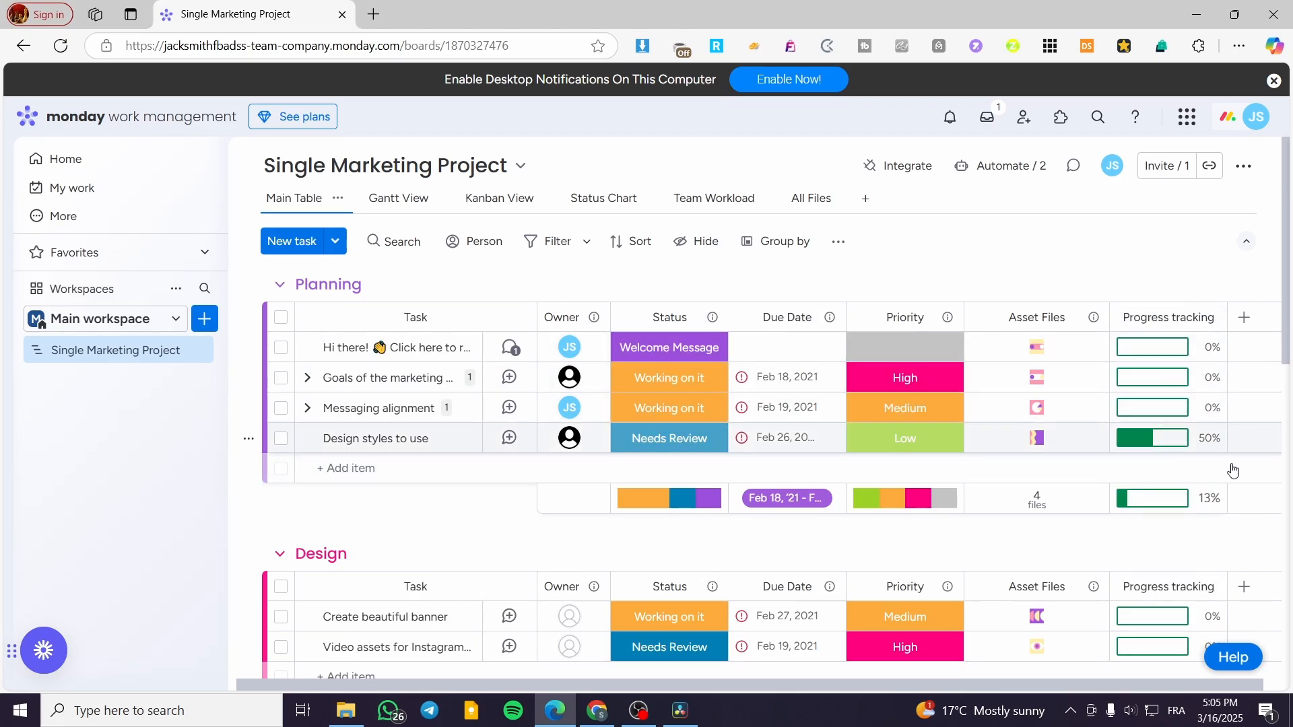
pyautogui.scroll(-3, 1171, 511)
pyautogui.scroll(3, 1138, 552)
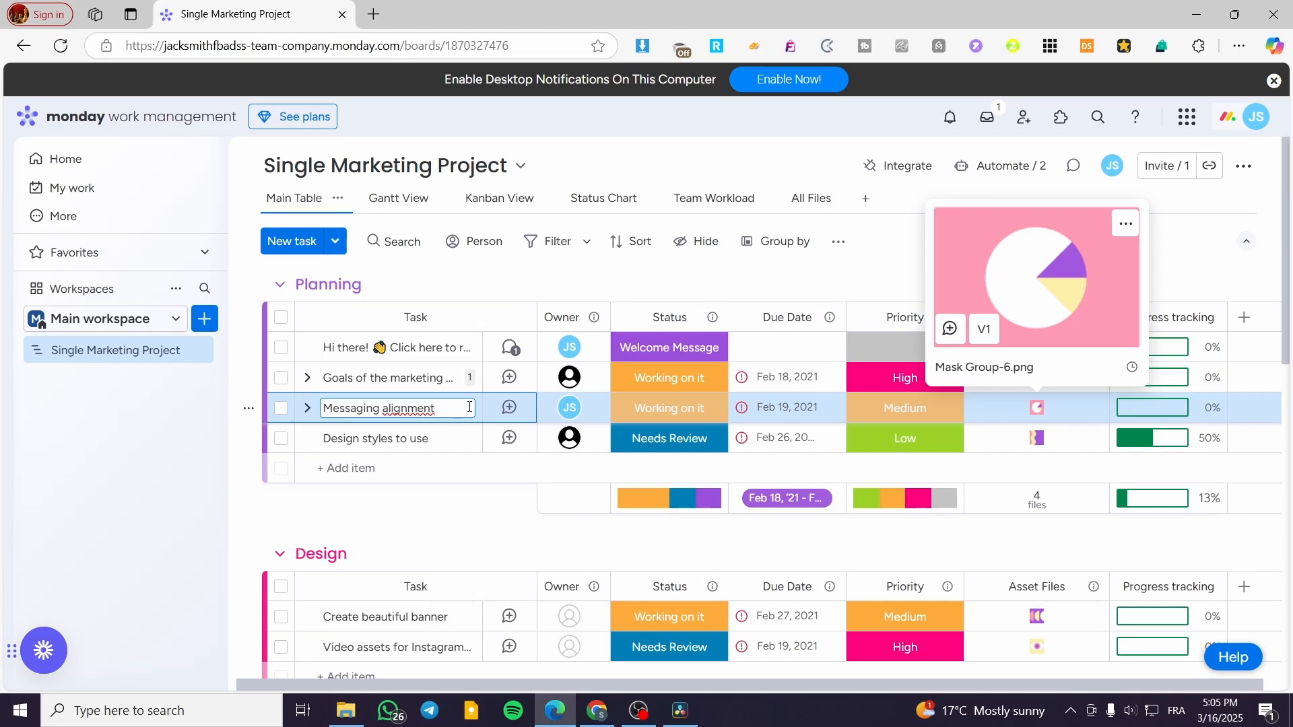
# Post the update "dsqdafa" on the Messaging alignment task and close its panel.
pyautogui.press('Return')
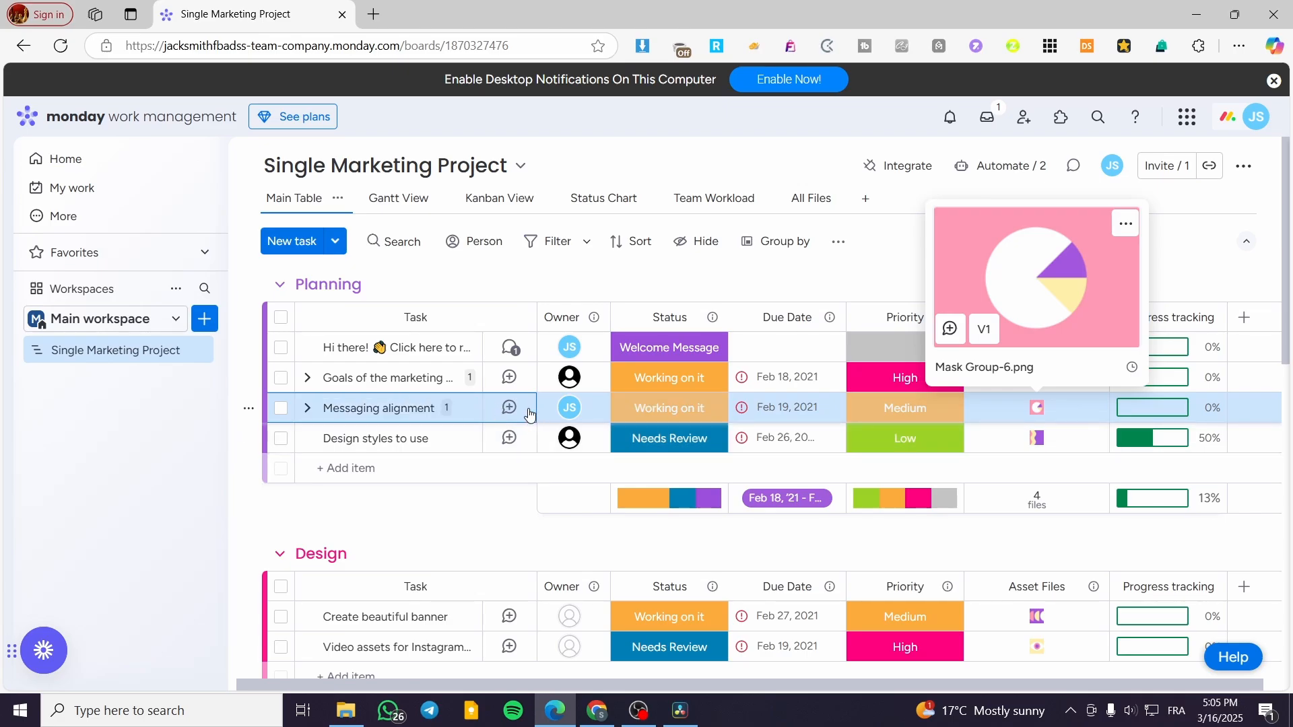
pyautogui.click(528, 414)
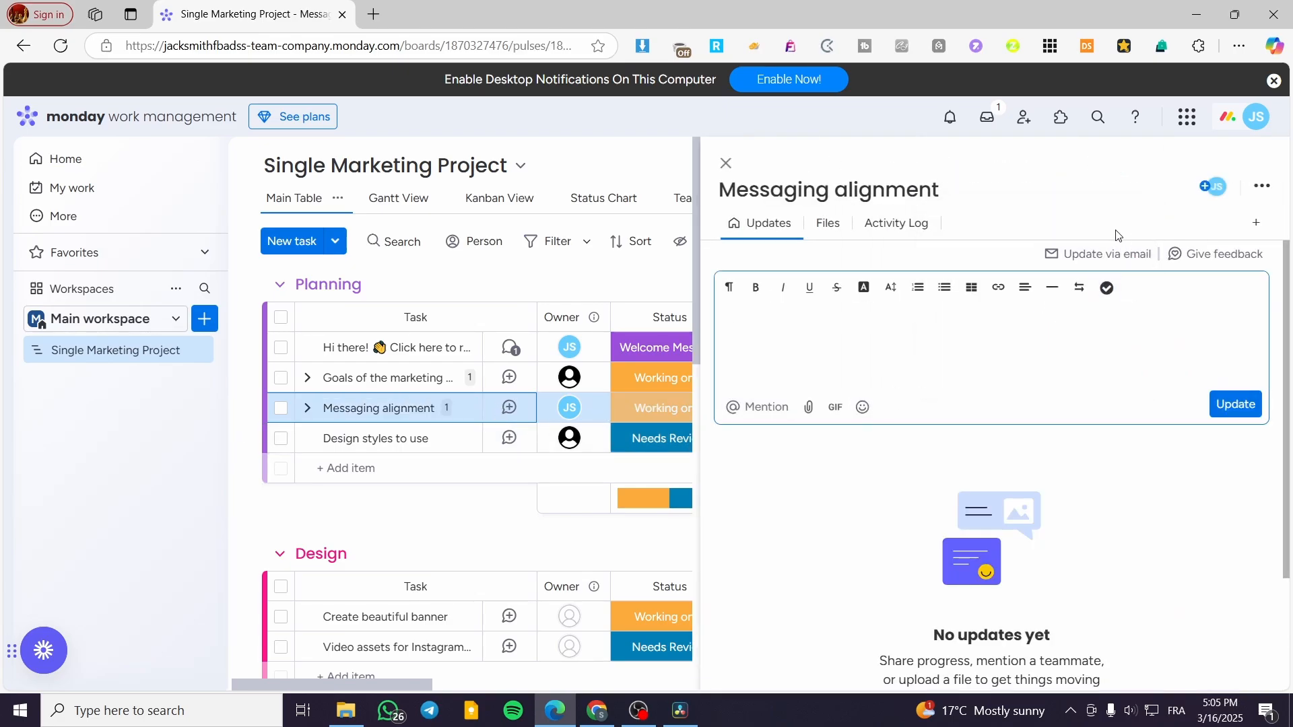
pyautogui.scroll(-1, 869, 439)
pyautogui.scroll(1, 860, 360)
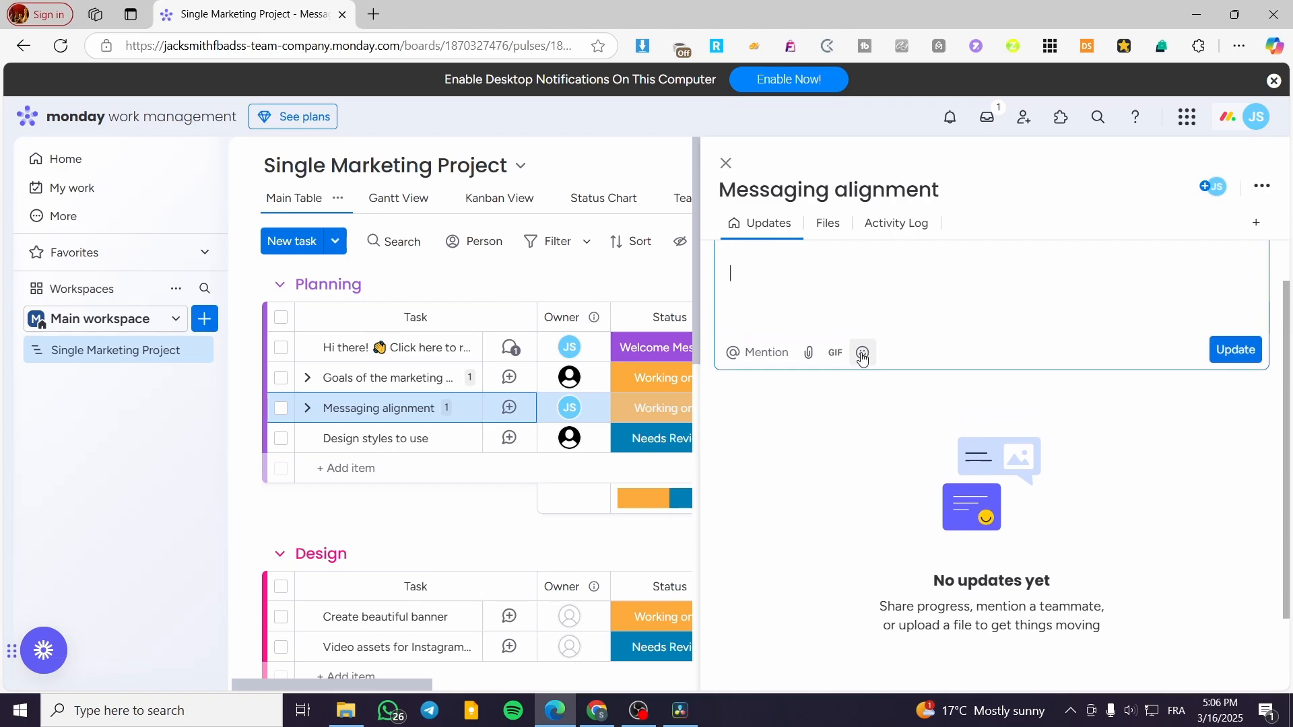
pyautogui.write('dsqdafa')
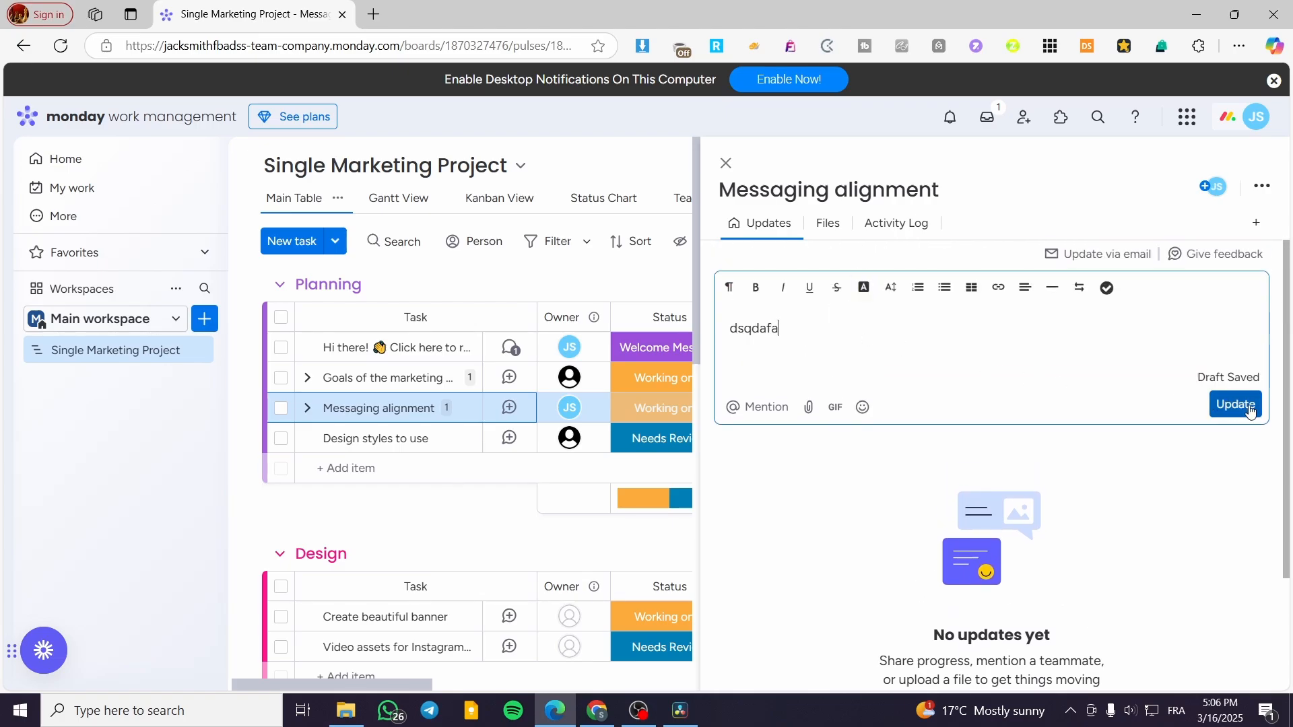
pyautogui.click(1236, 404)
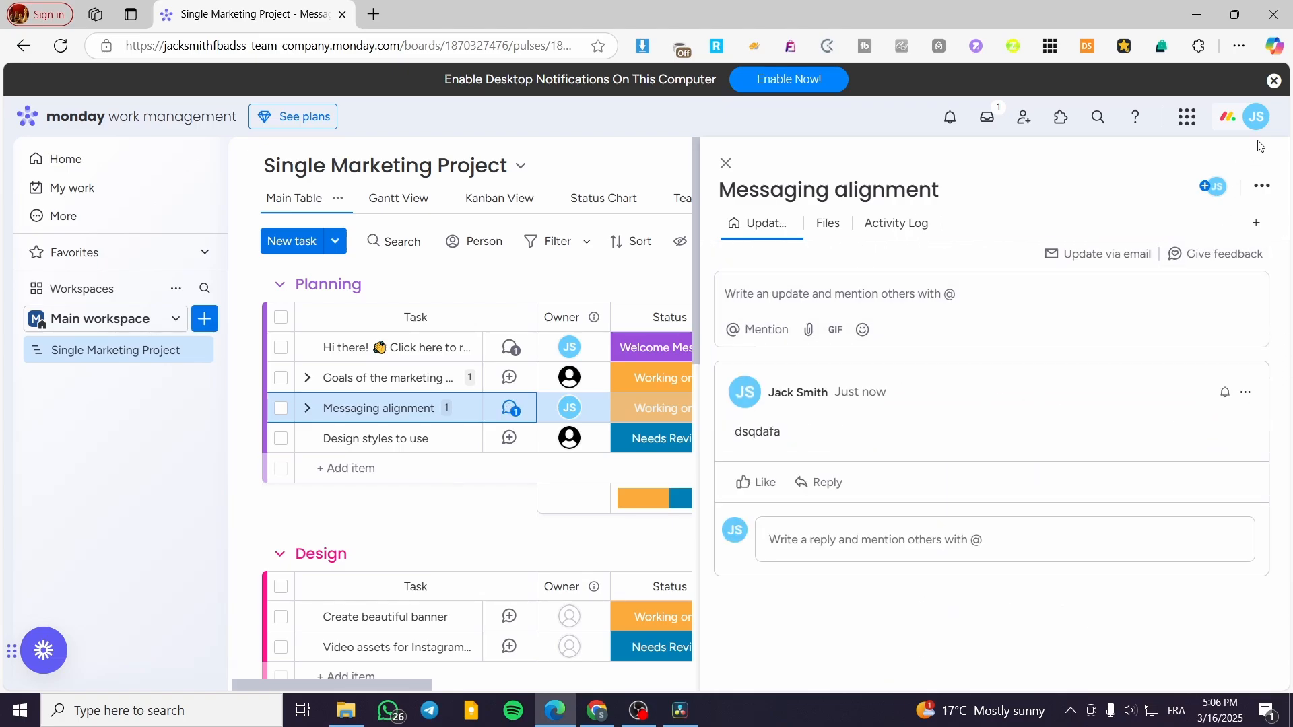
pyautogui.click(726, 164)
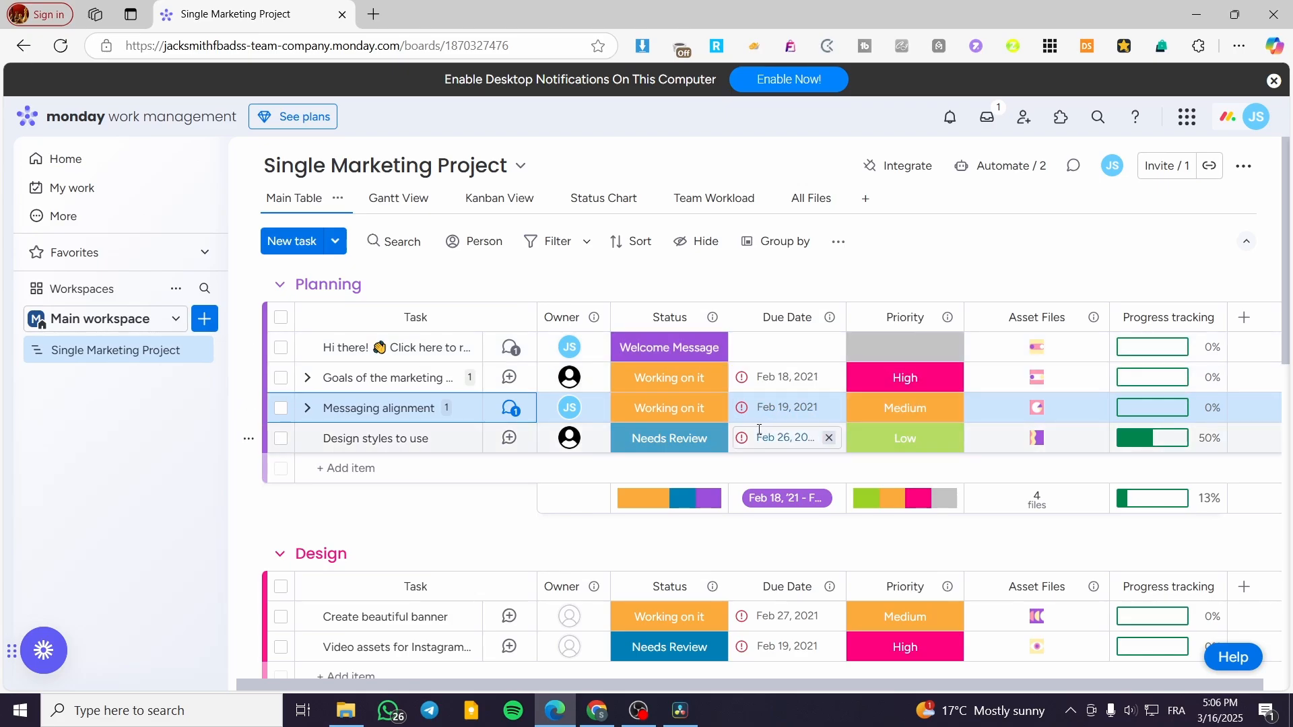
# Expand the Messaging alignment task's subitems and set the Subelemento subitem's status to Done.
pyautogui.click(903, 413)
pyautogui.click(903, 412)
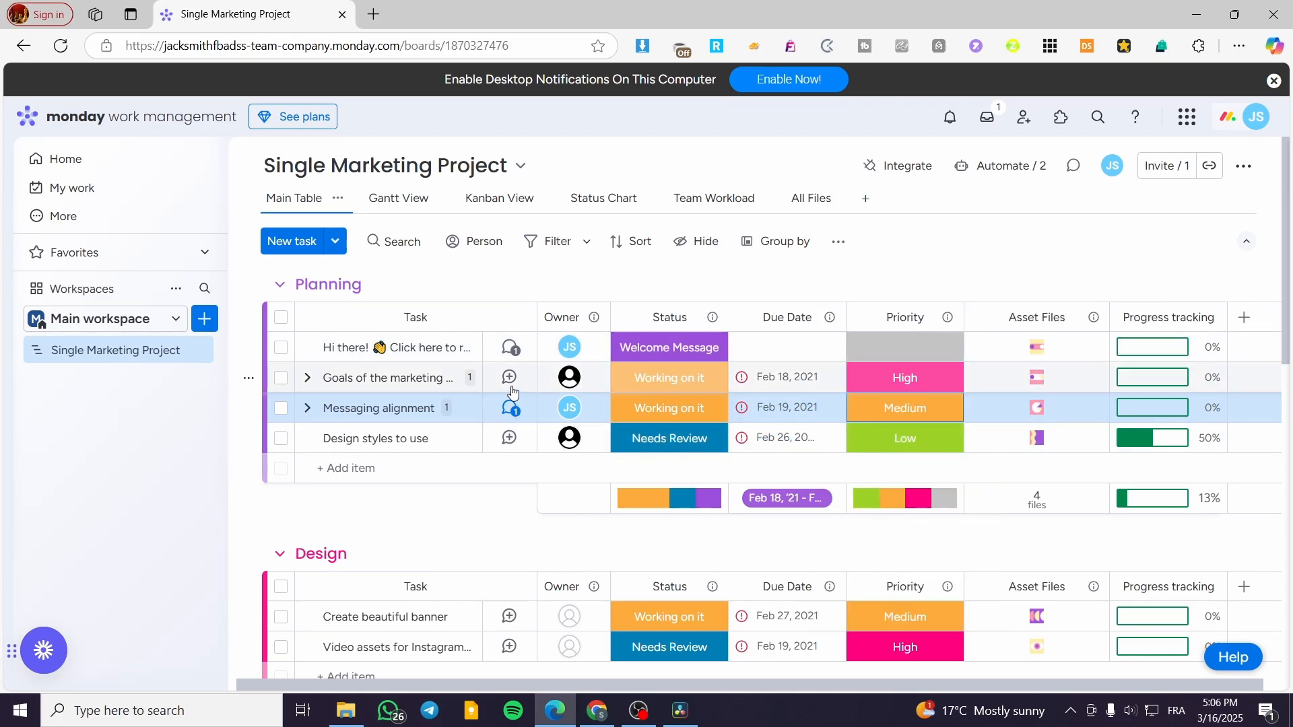
pyautogui.click(348, 413)
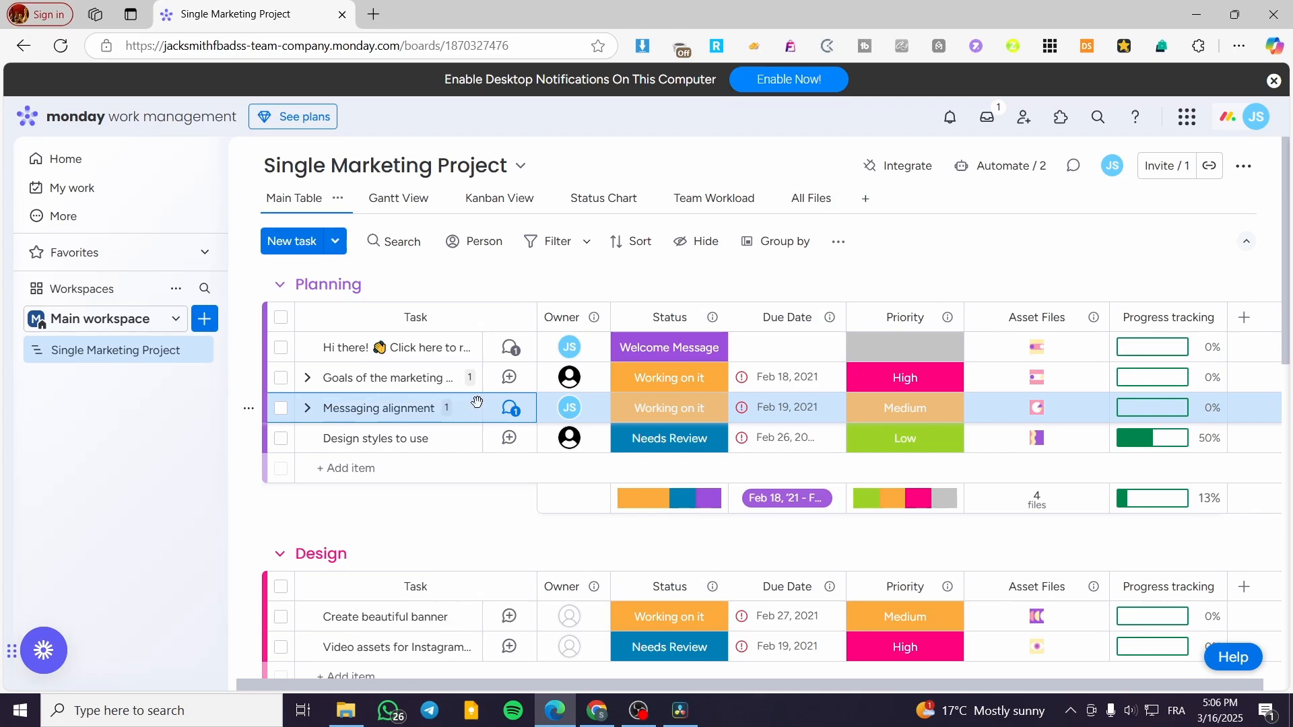
pyautogui.click(307, 408)
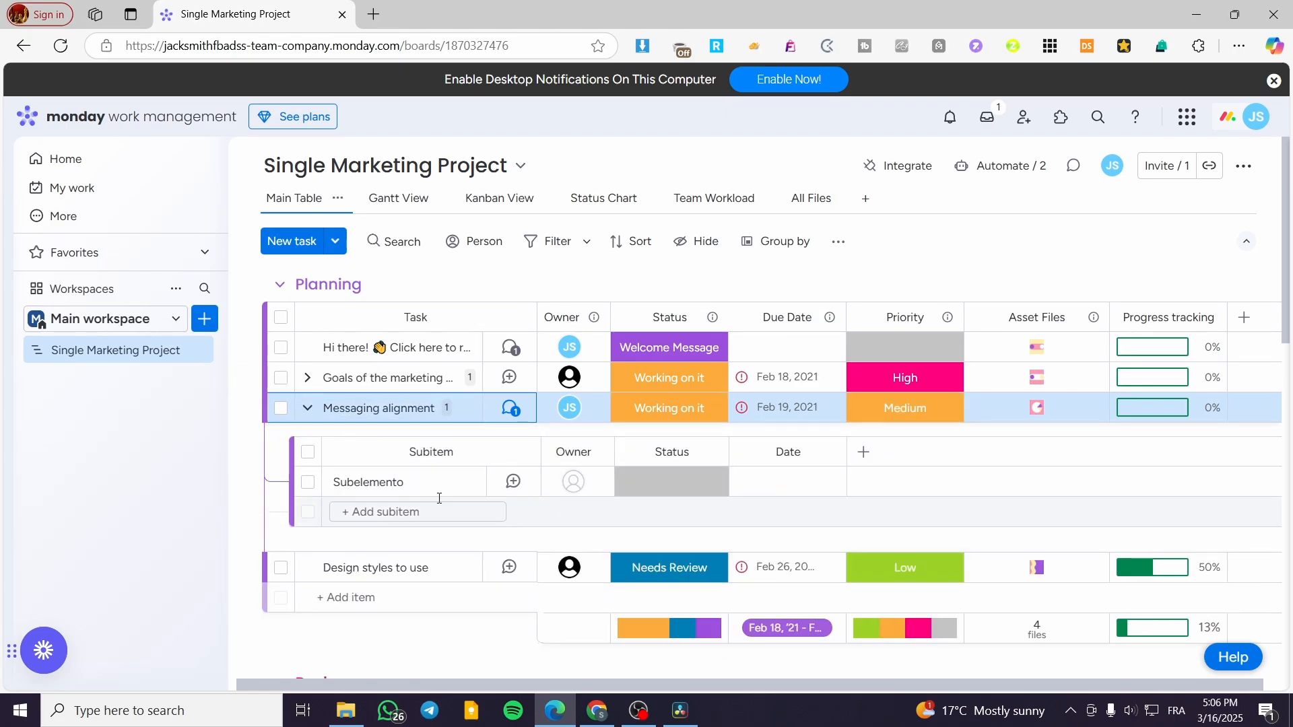
pyautogui.click(689, 496)
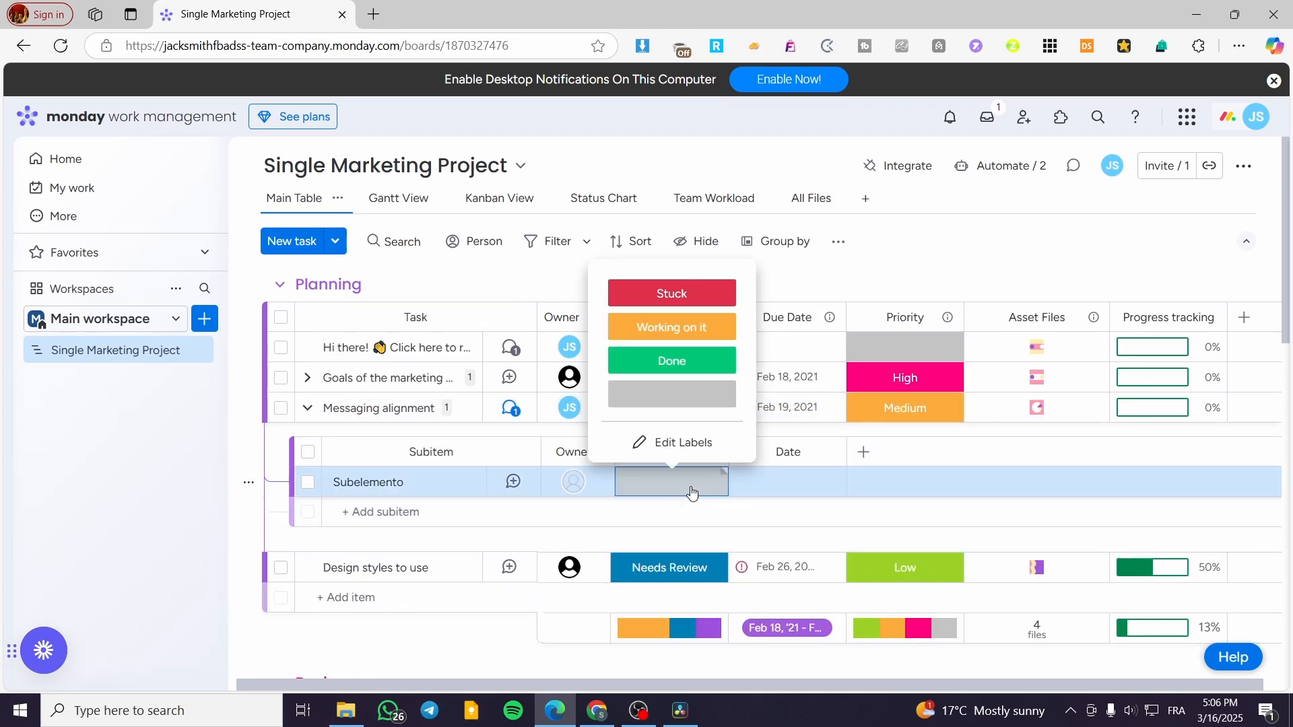
pyautogui.click(718, 363)
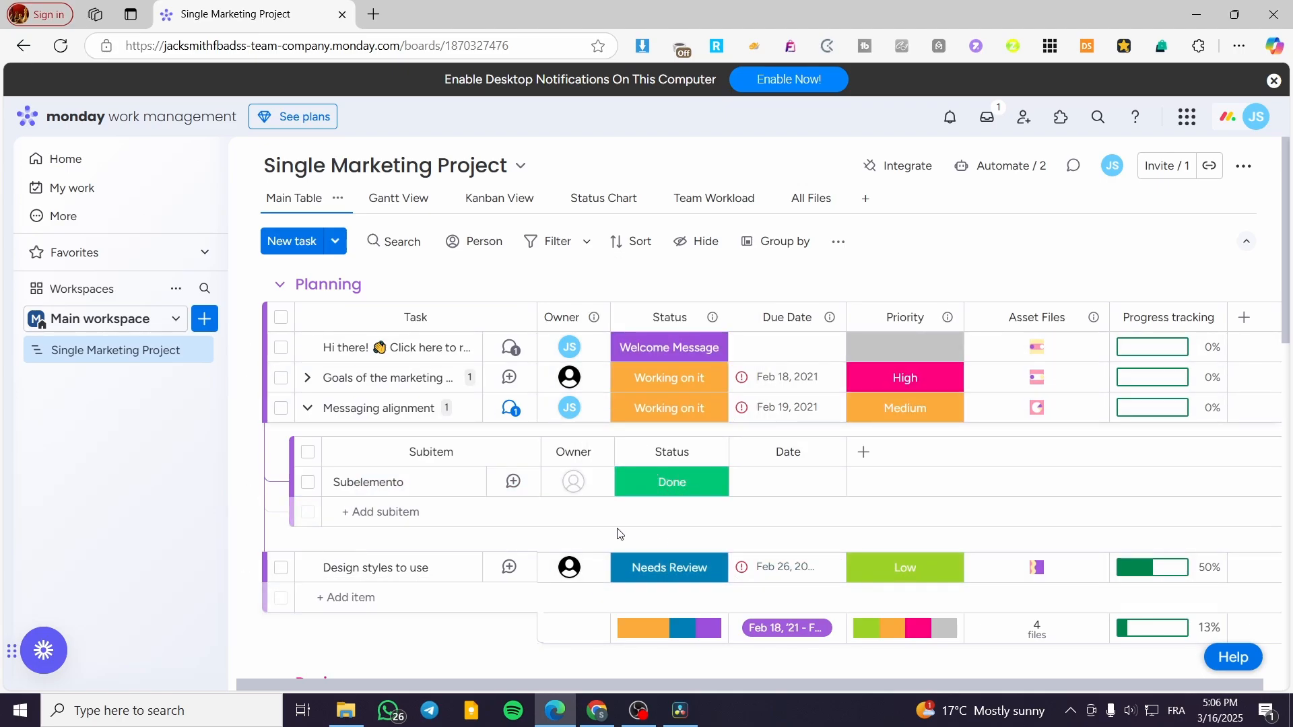
# Collapse the Messaging alignment subitems and set that task's due date to Feb 16, 2021.
pyautogui.click(309, 408)
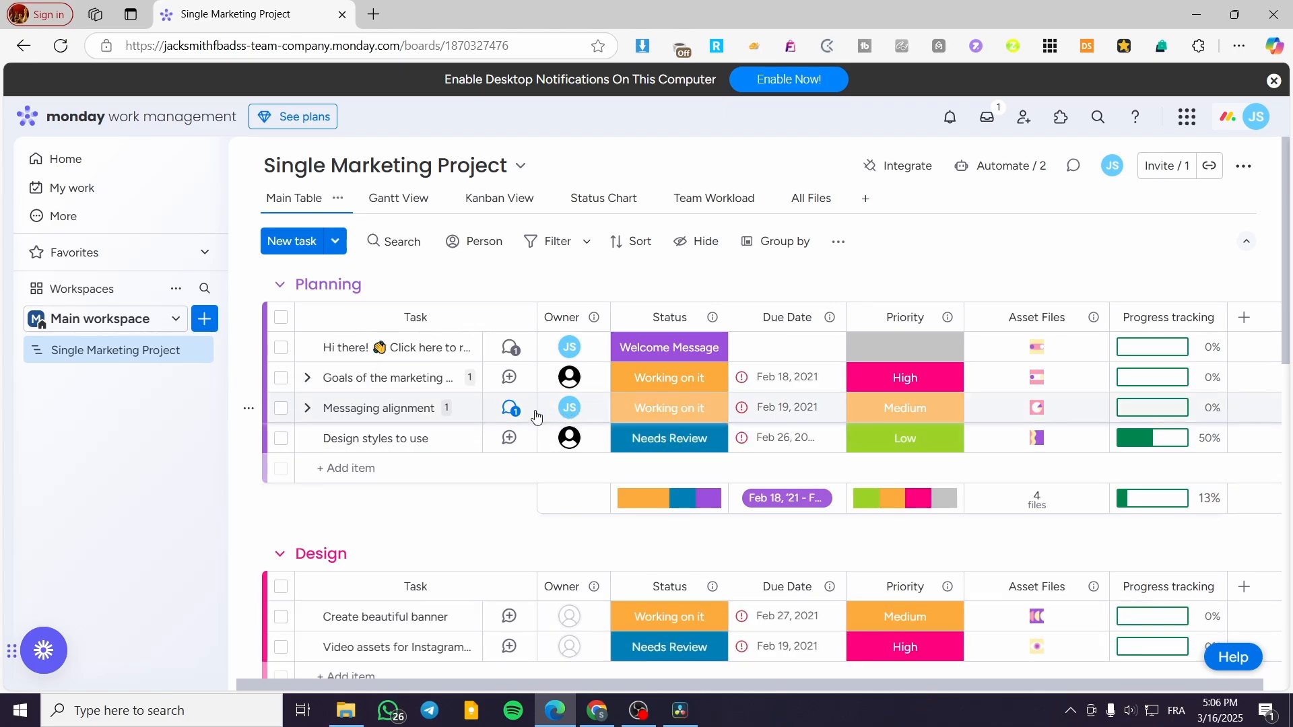
pyautogui.click(807, 412)
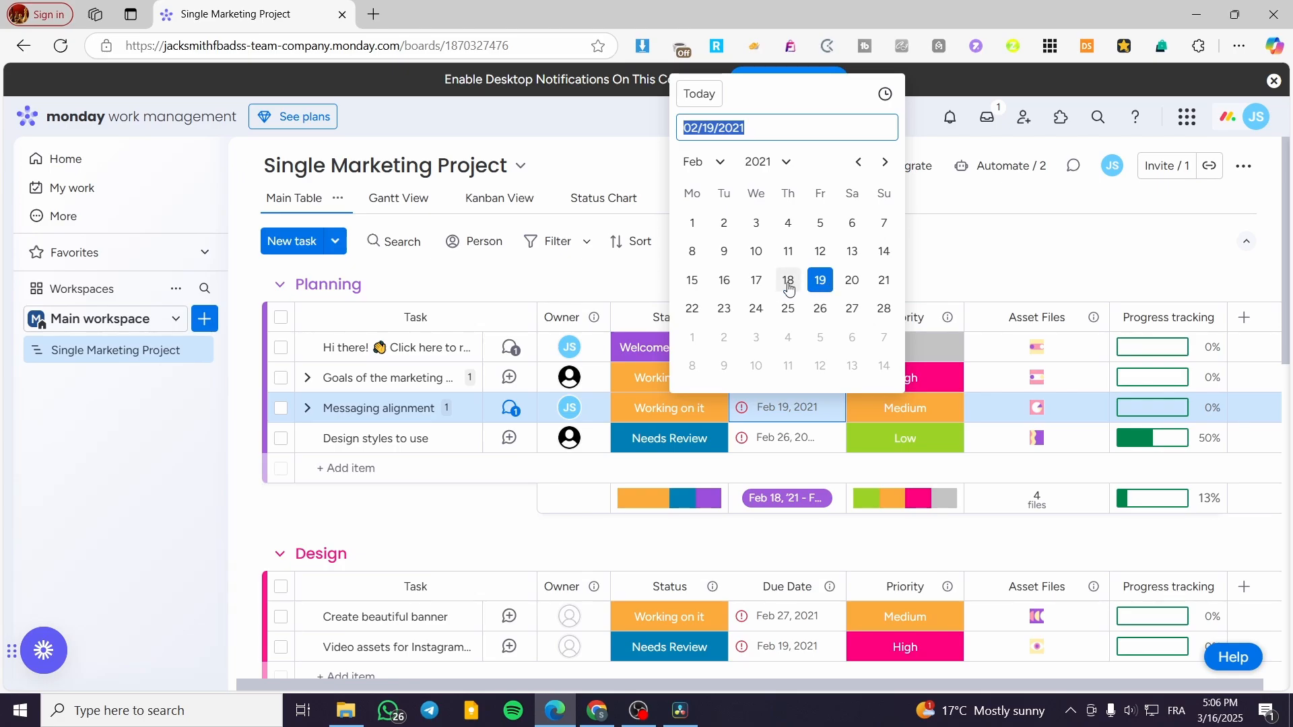
pyautogui.click(725, 280)
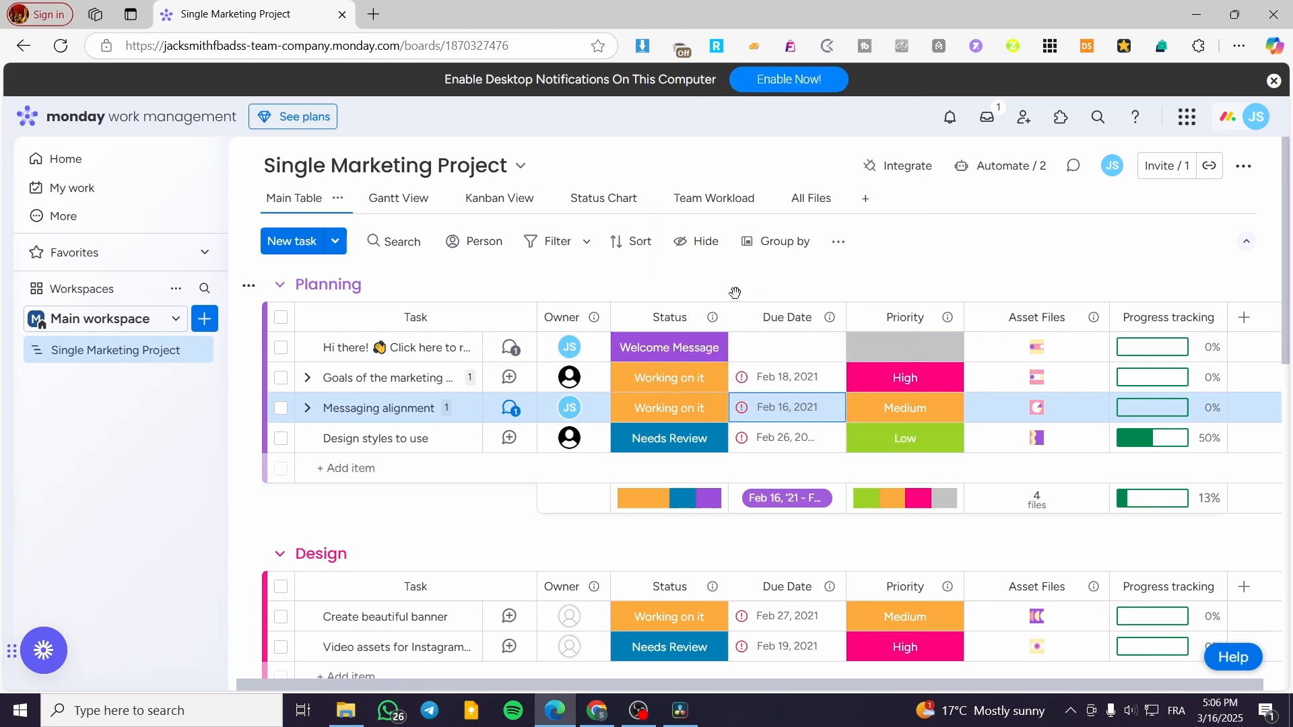
# Set the Messaging alignment task's status to Done.
pyautogui.click(739, 409)
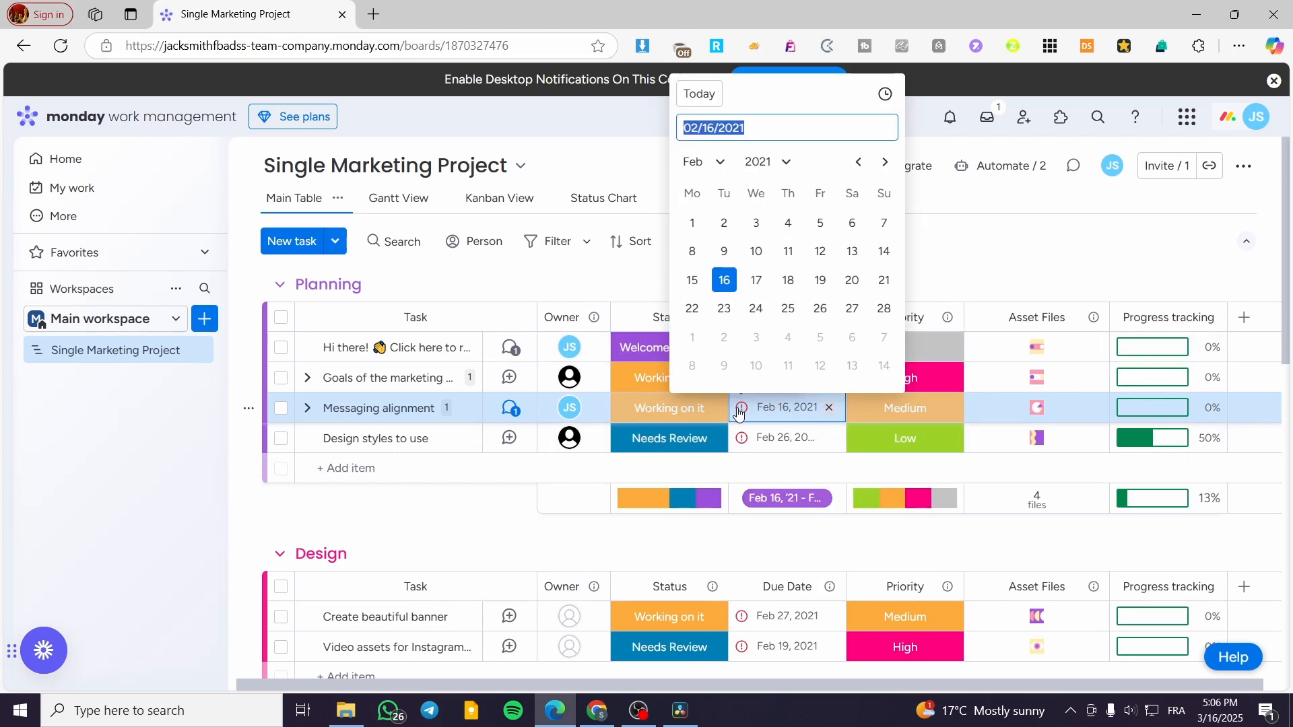
pyautogui.click(935, 408)
pyautogui.click(685, 419)
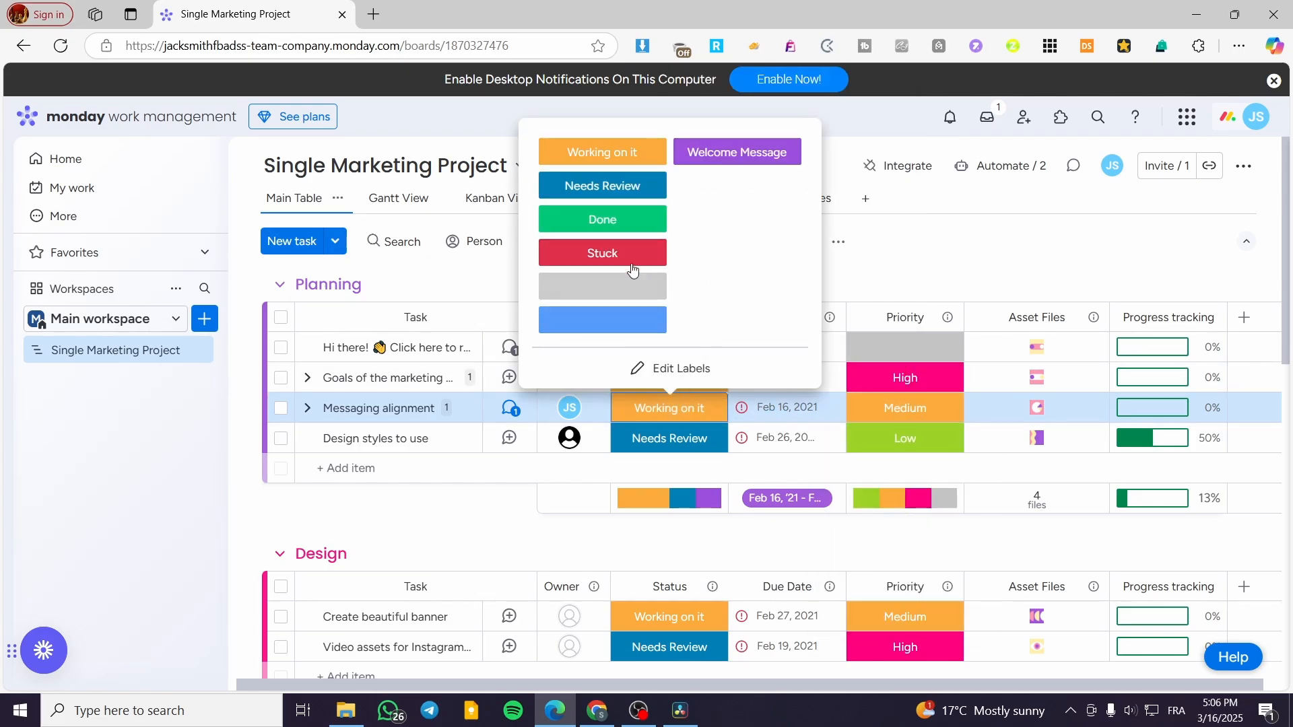
pyautogui.click(603, 220)
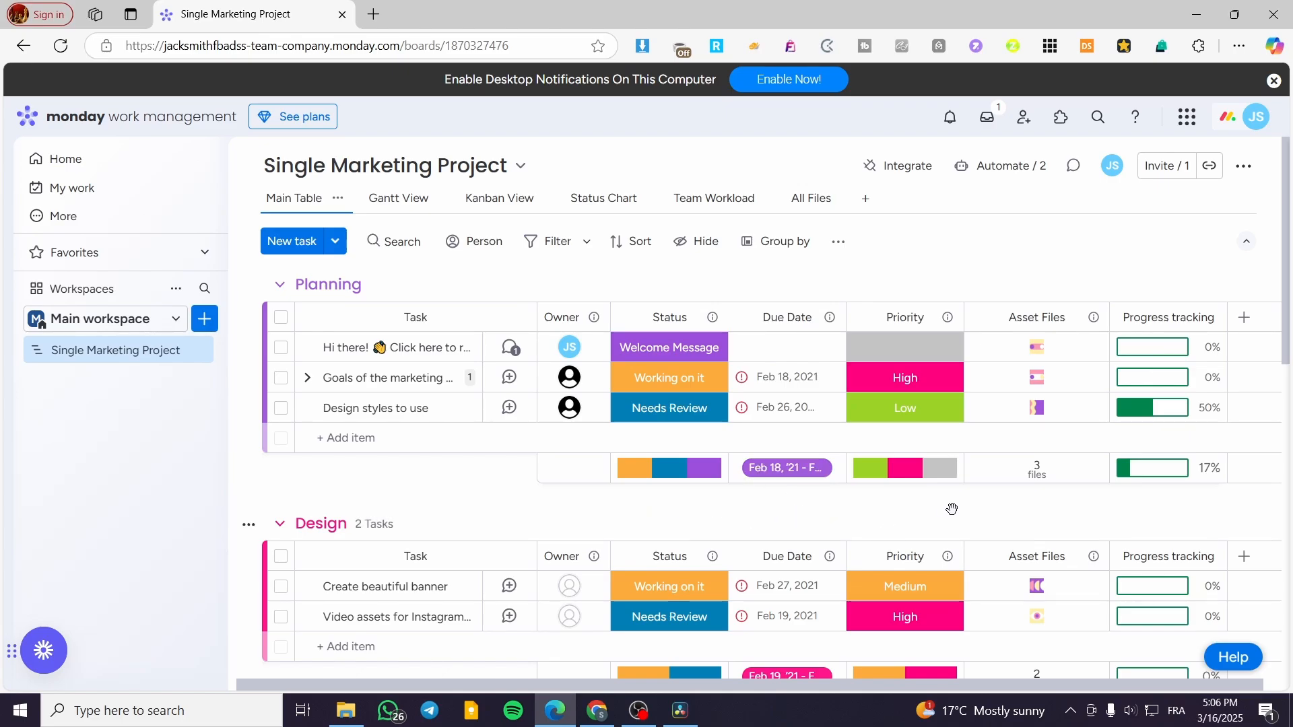
pyautogui.scroll(-2, 951, 510)
pyautogui.scroll(2, 766, 501)
pyautogui.moveTo(772, 695); pyautogui.dragTo(562, 668)
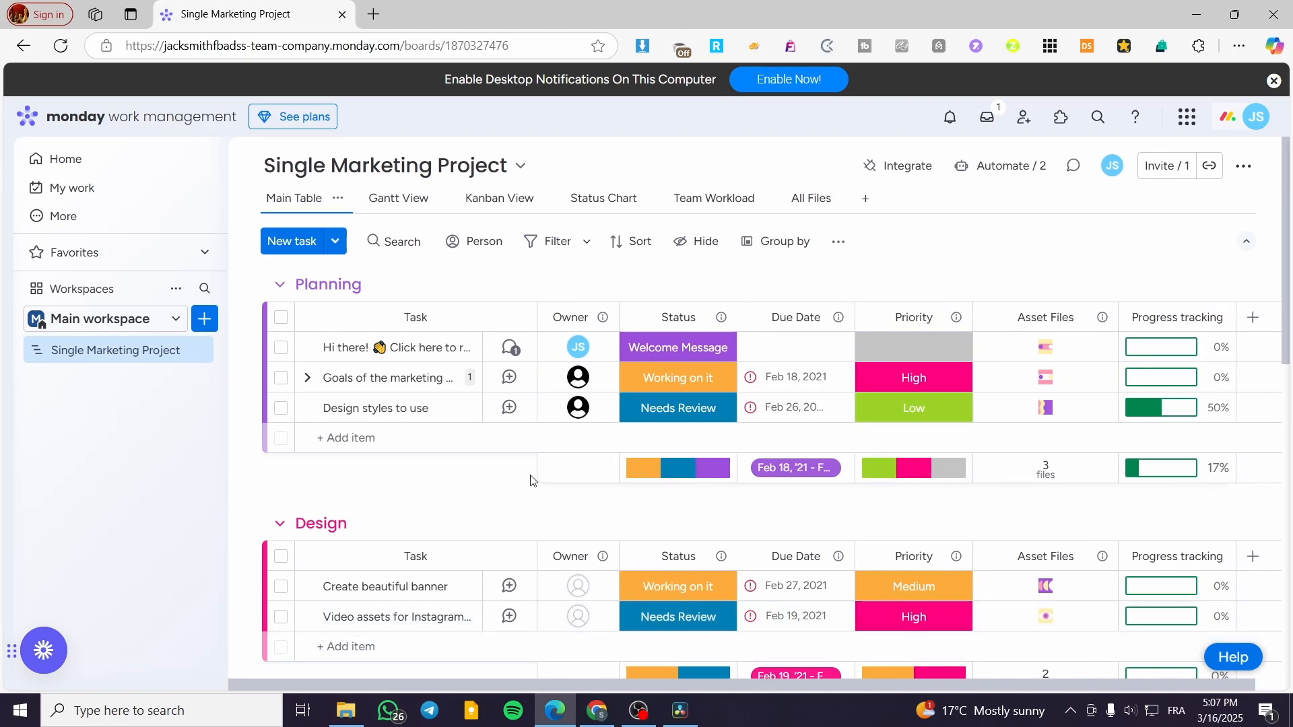